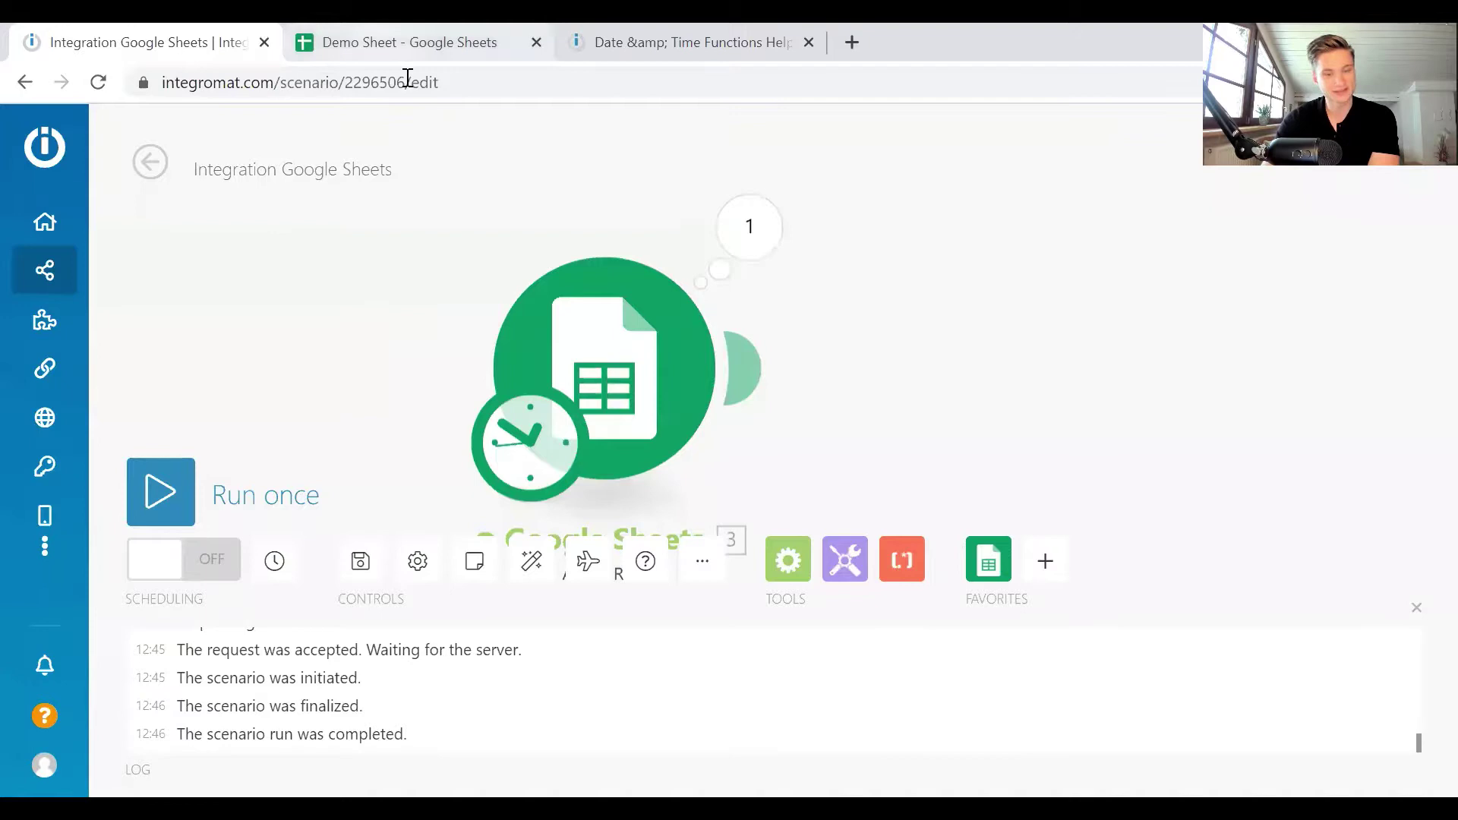
Step: Switch to the Demo Sheet spreadsheet to view the row 2 timestamps in DateDemoSheet
{"action": "left_click", "coordinate": [403, 42]}
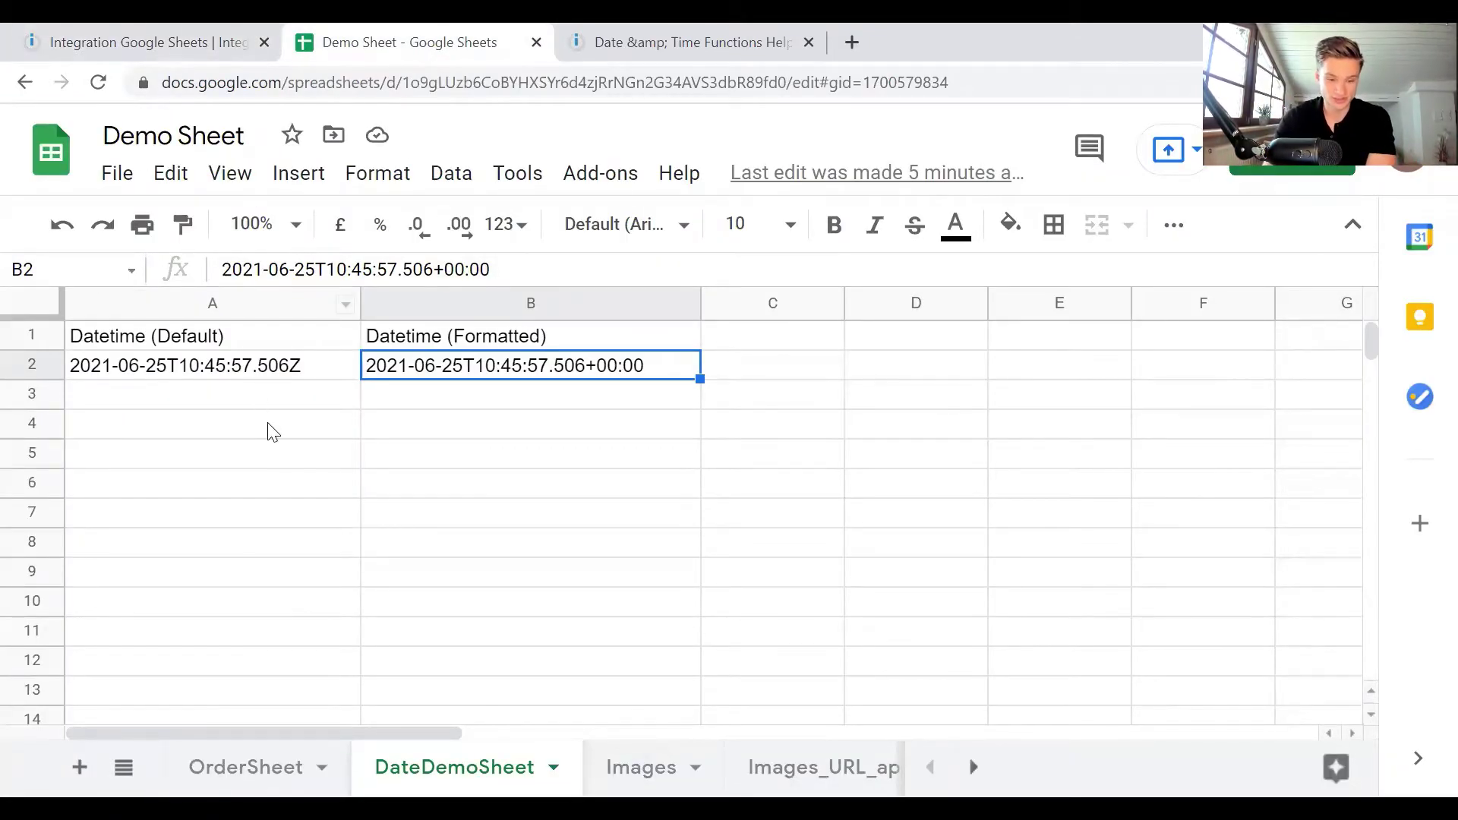
Step: Add the headers 'last updated' in C1 and 'created' in D1
{"action": "left_click", "coordinate": [298, 377]}
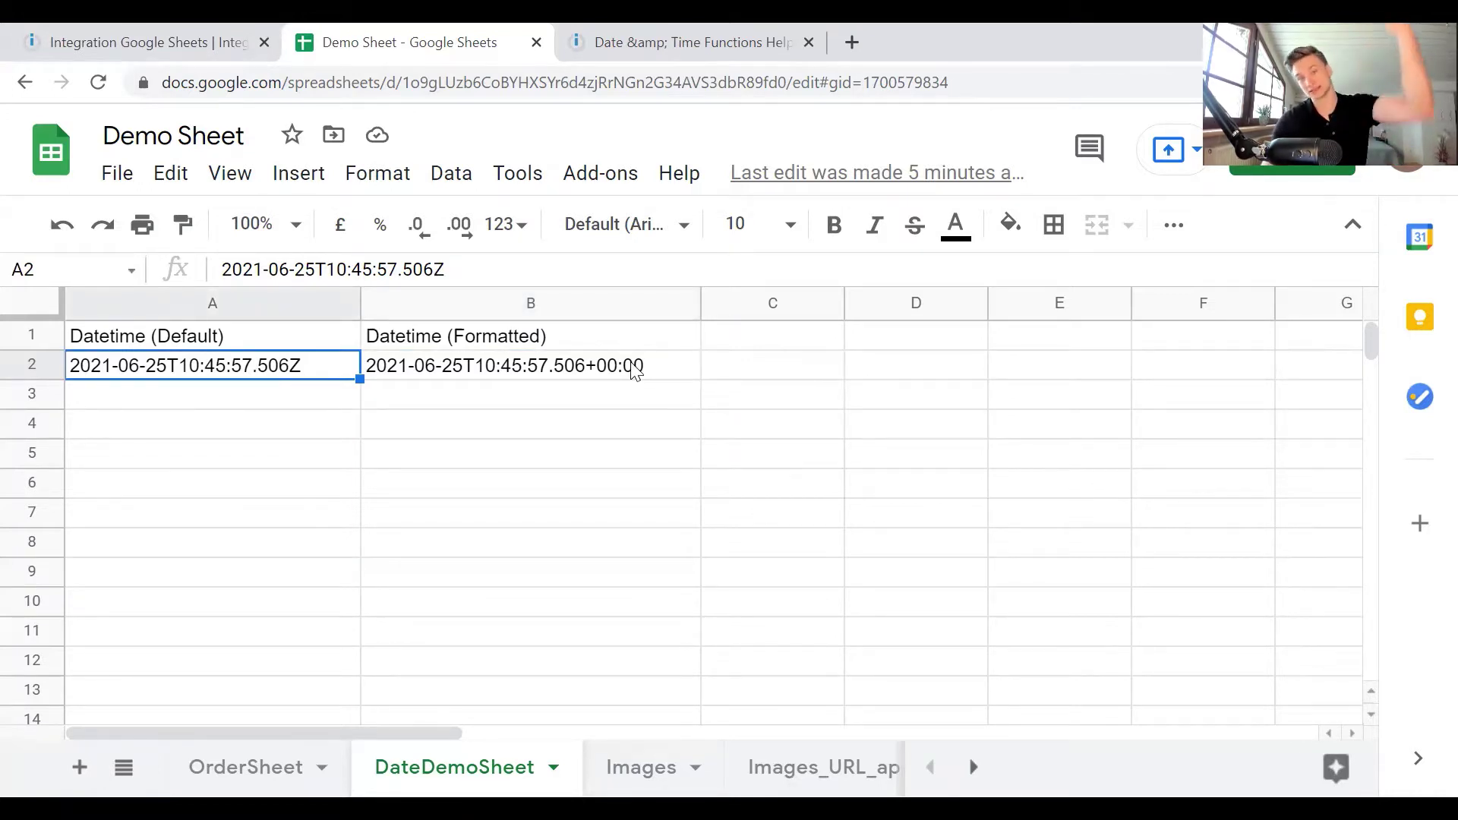
{"action": "left_click", "coordinate": [815, 344]}
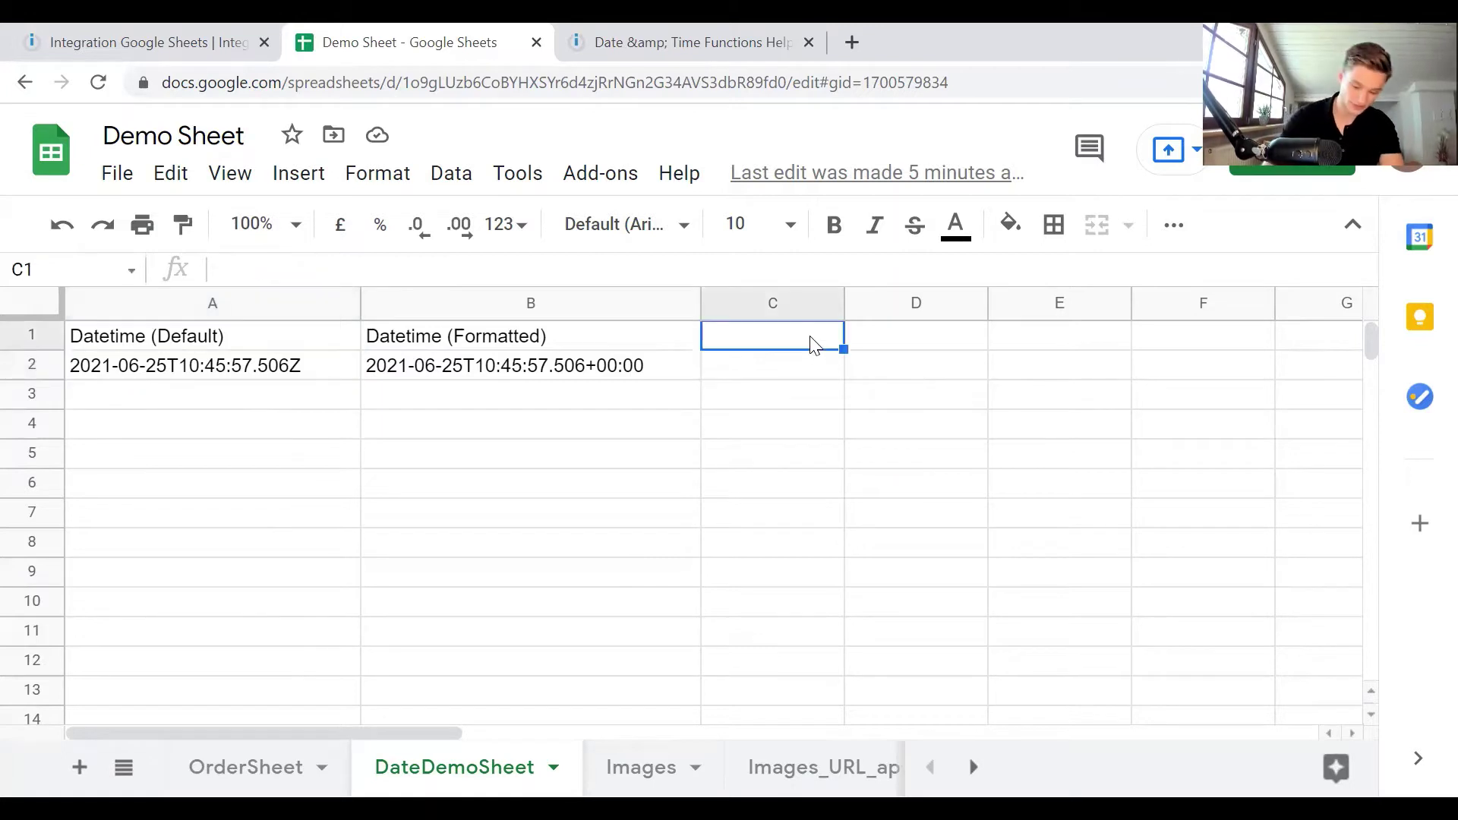
{"action": "type", "text": "last updated"}
{"action": "key", "text": "Tab"}
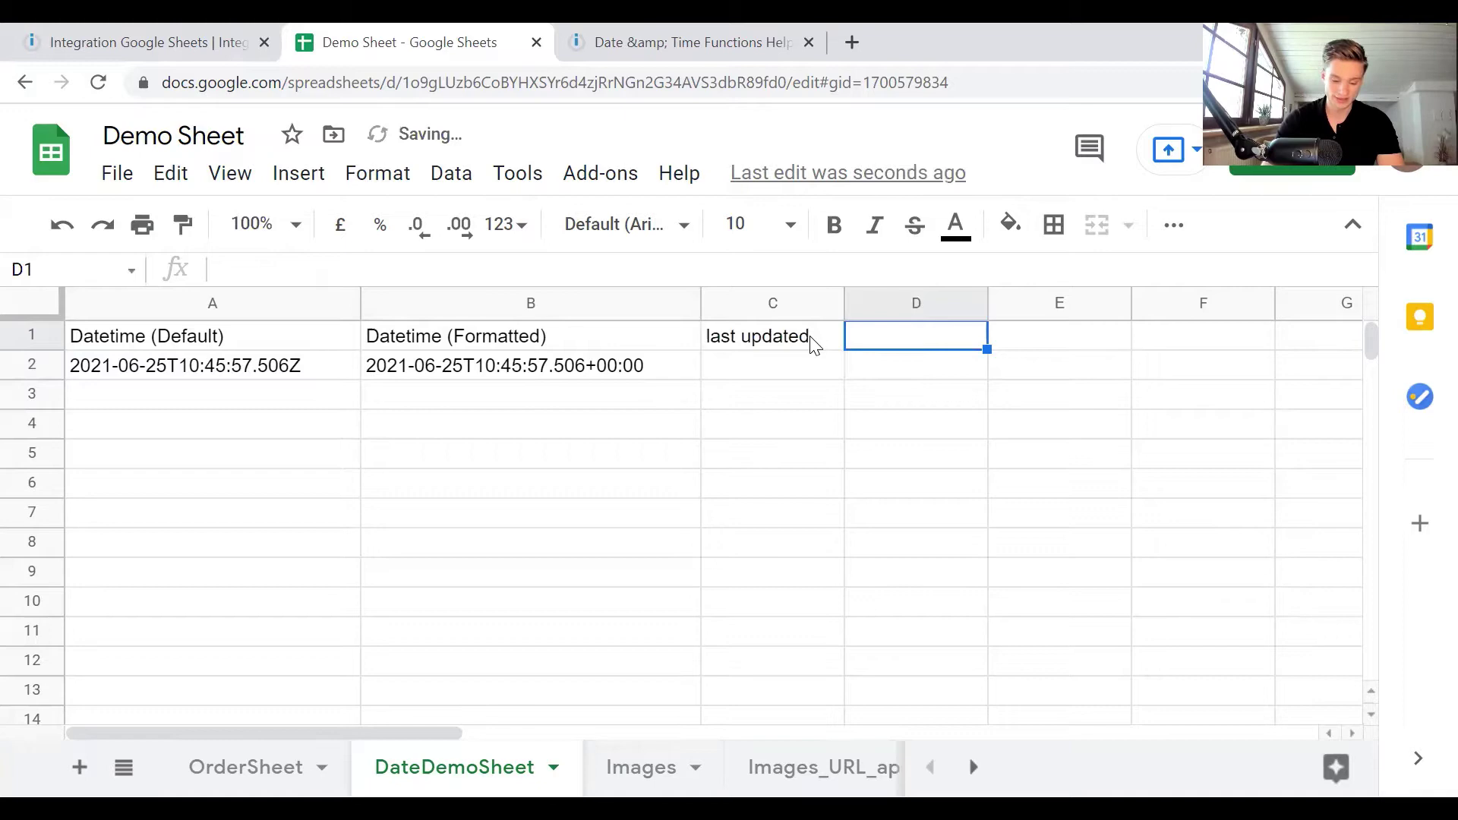
{"action": "type", "text": "created"}
{"action": "left_click", "coordinate": [967, 423]}
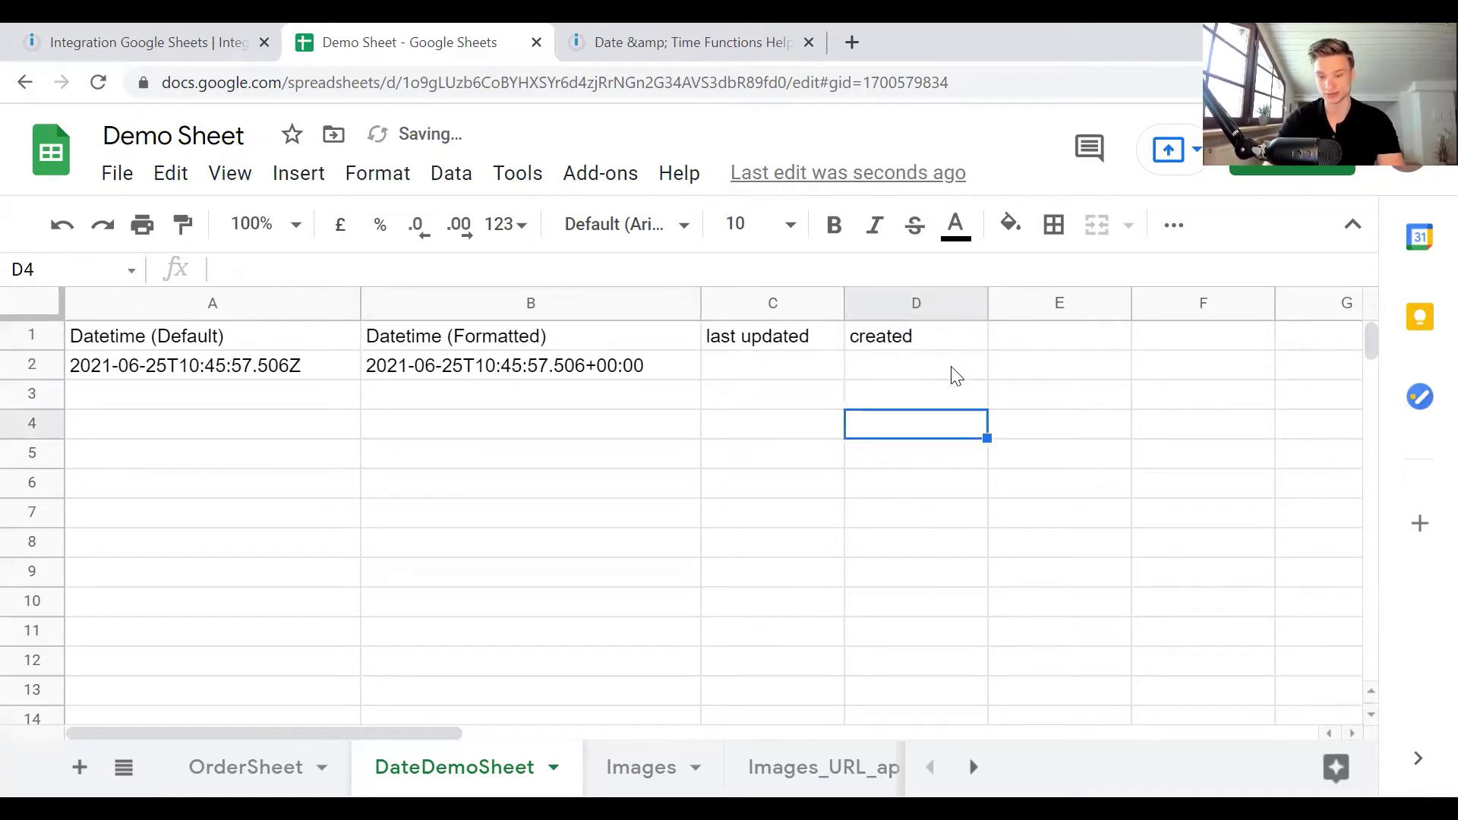
Step: Compare the default A2 and formatted B2 timestamps, then go back to the Integromat scenario
{"action": "left_click", "coordinate": [956, 374]}
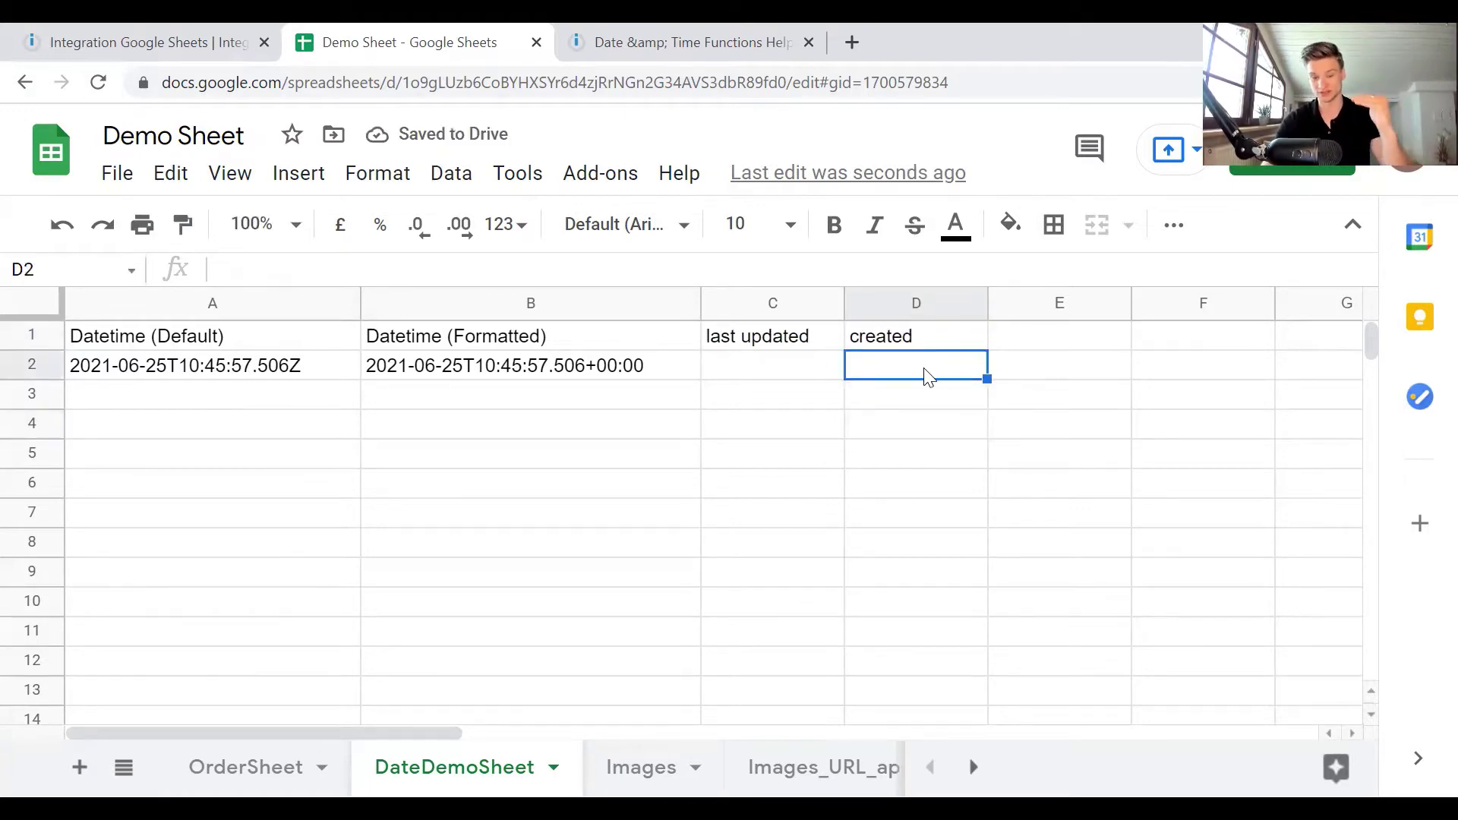
{"action": "left_click", "coordinate": [548, 404]}
{"action": "left_click", "coordinate": [255, 372]}
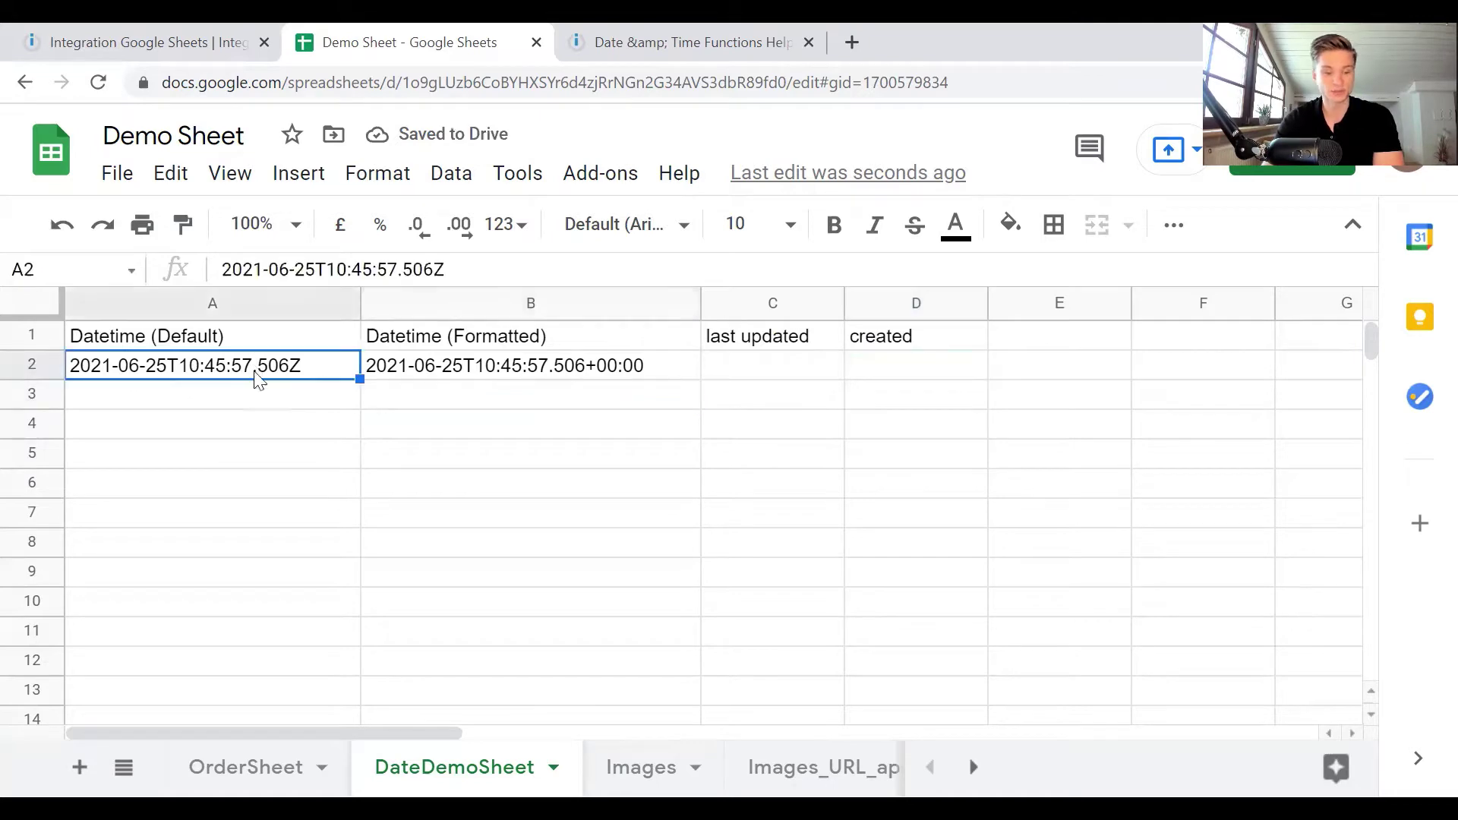
{"action": "left_click", "coordinate": [449, 375]}
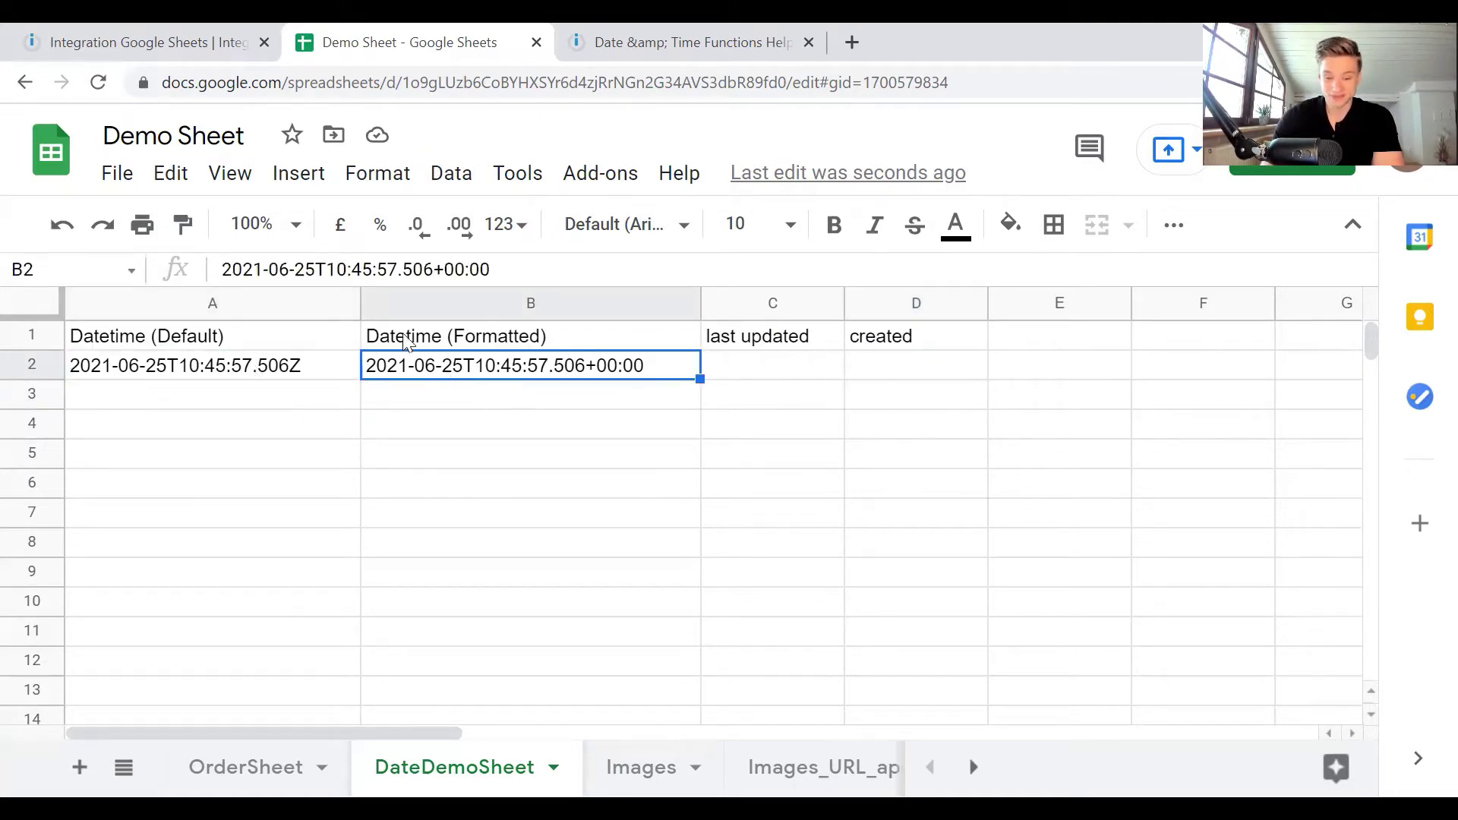
{"action": "left_click", "coordinate": [476, 402]}
{"action": "left_click", "coordinate": [482, 372]}
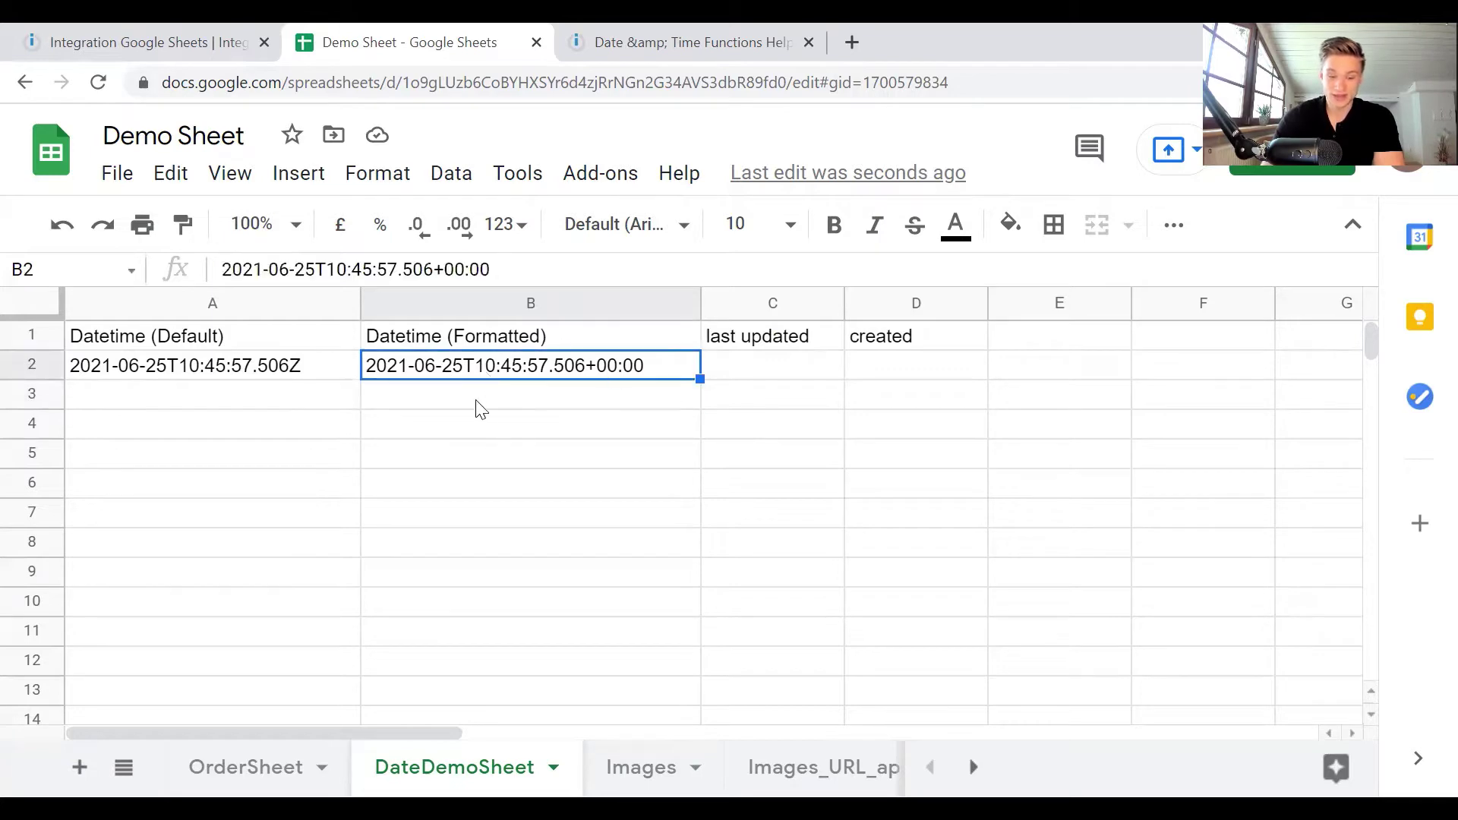
{"action": "left_click", "coordinate": [721, 373]}
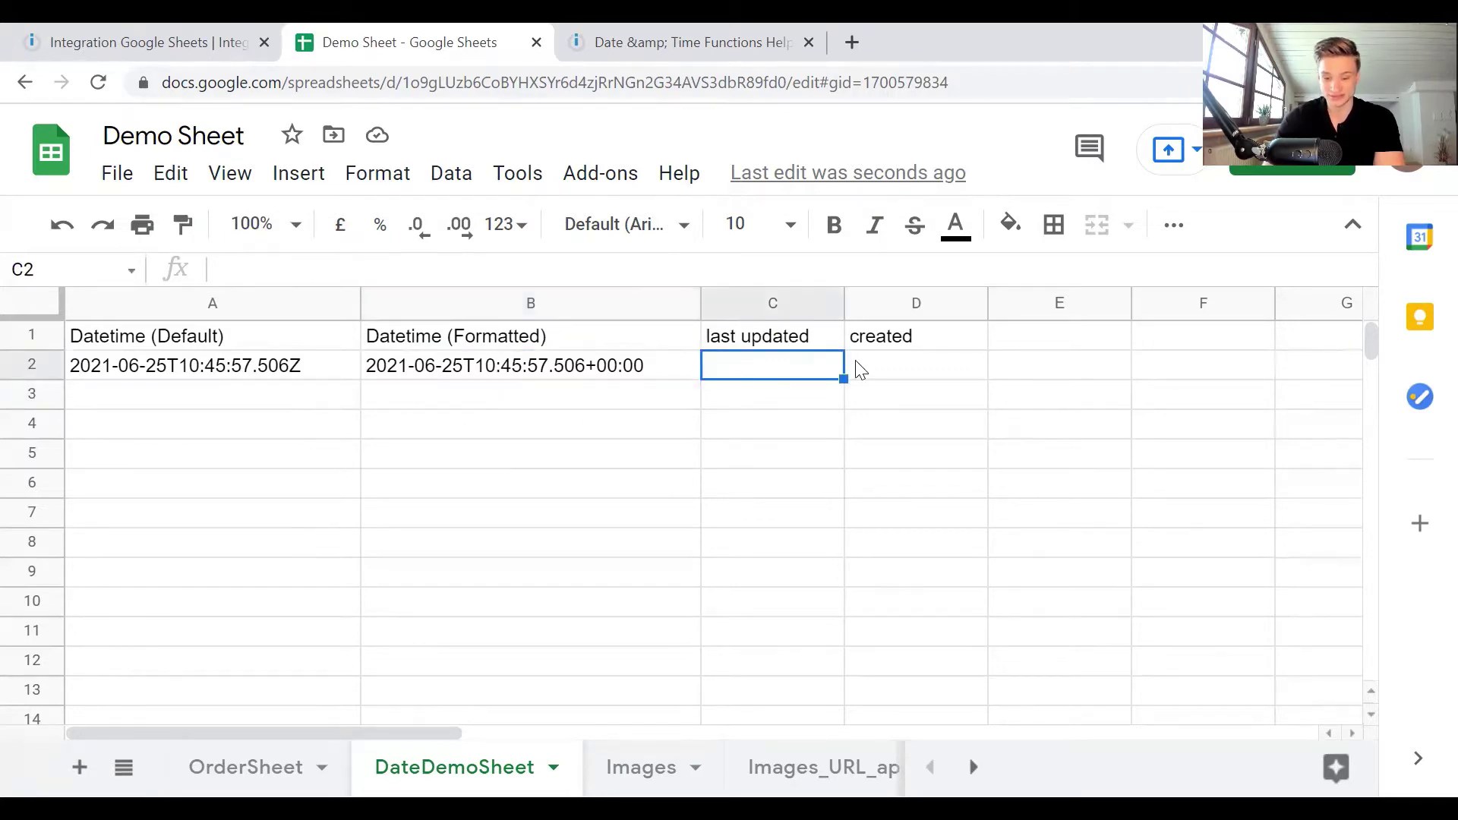
{"action": "left_click", "coordinate": [144, 39]}
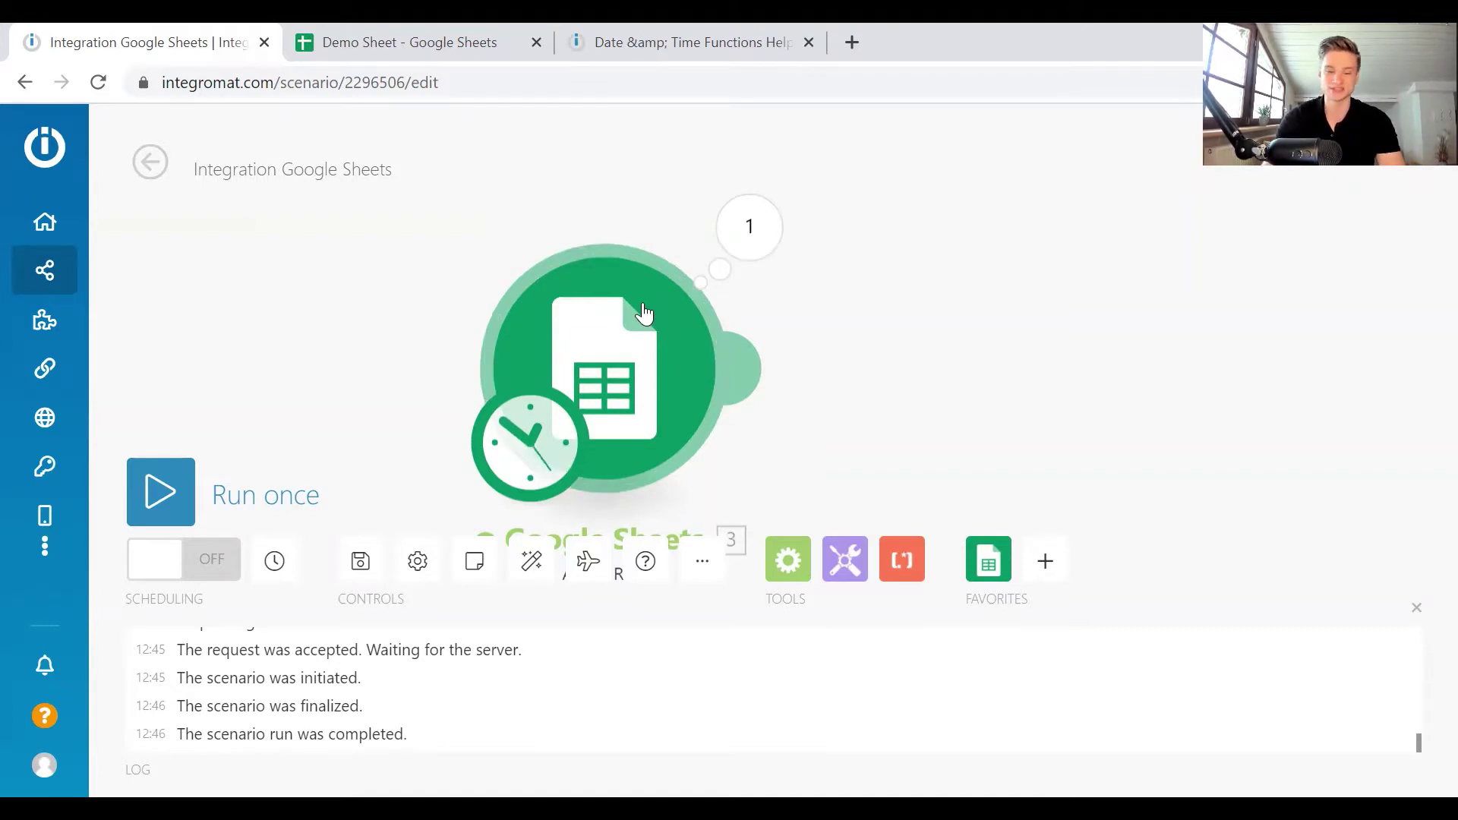
Step: Review the Google Sheets module's mapped values and run the scenario once to append another row
{"action": "left_click", "coordinate": [659, 328]}
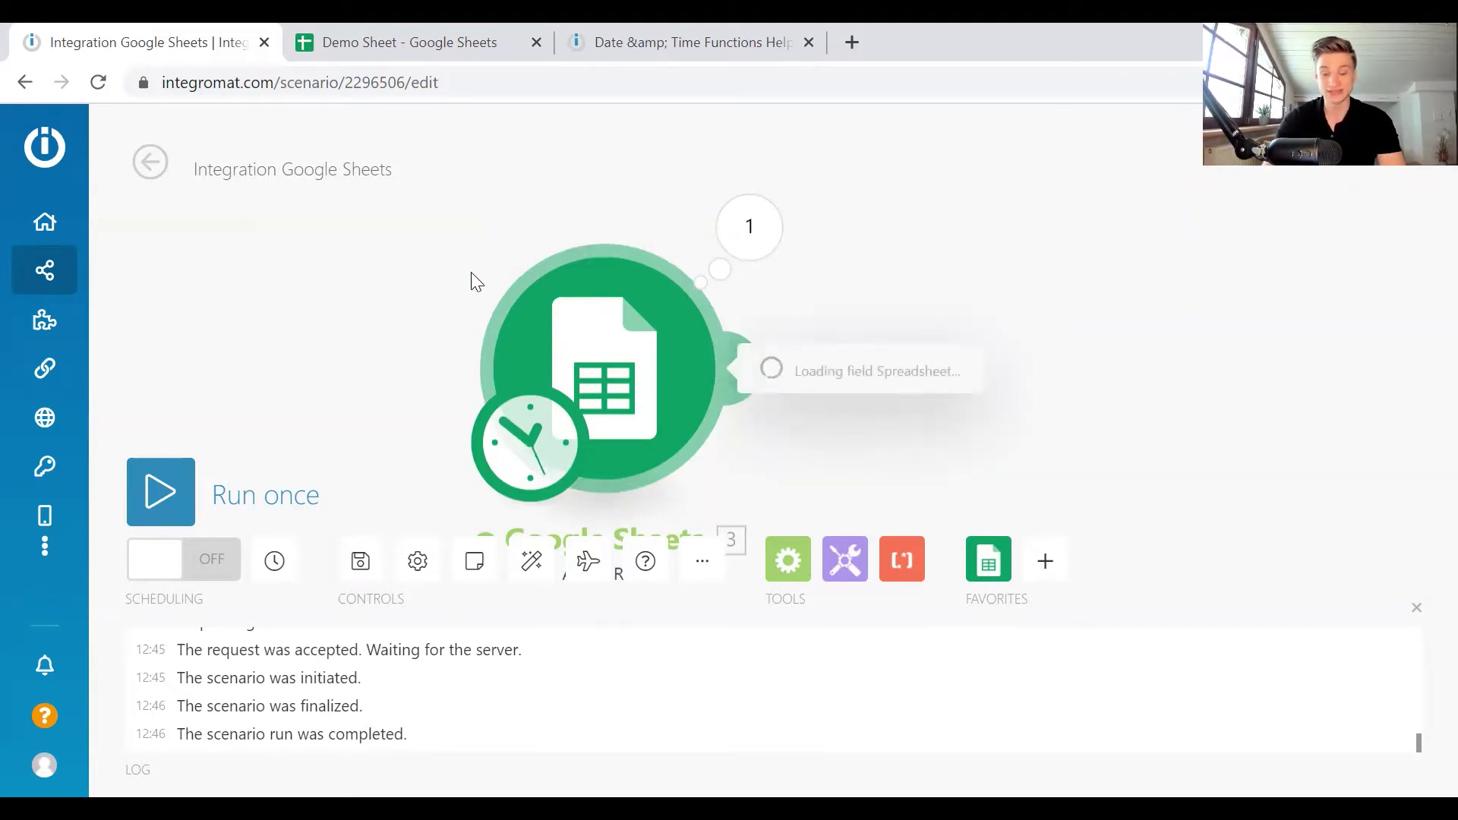
{"action": "left_click", "coordinate": [391, 282]}
{"action": "left_click", "coordinate": [634, 327]}
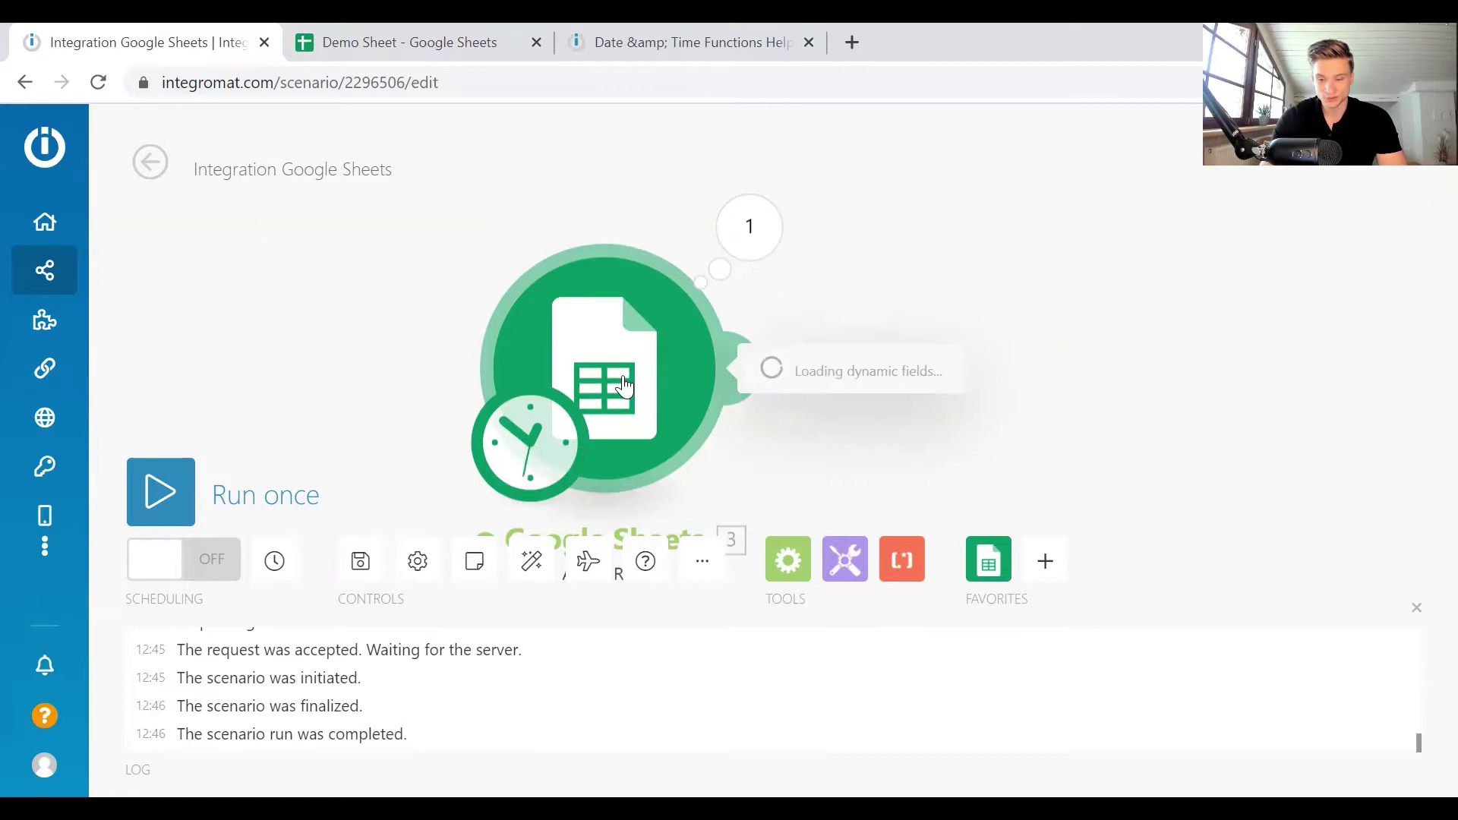
{"action": "scroll", "coordinate": [928, 415], "scroll_direction": "down", "scroll_amount": 7}
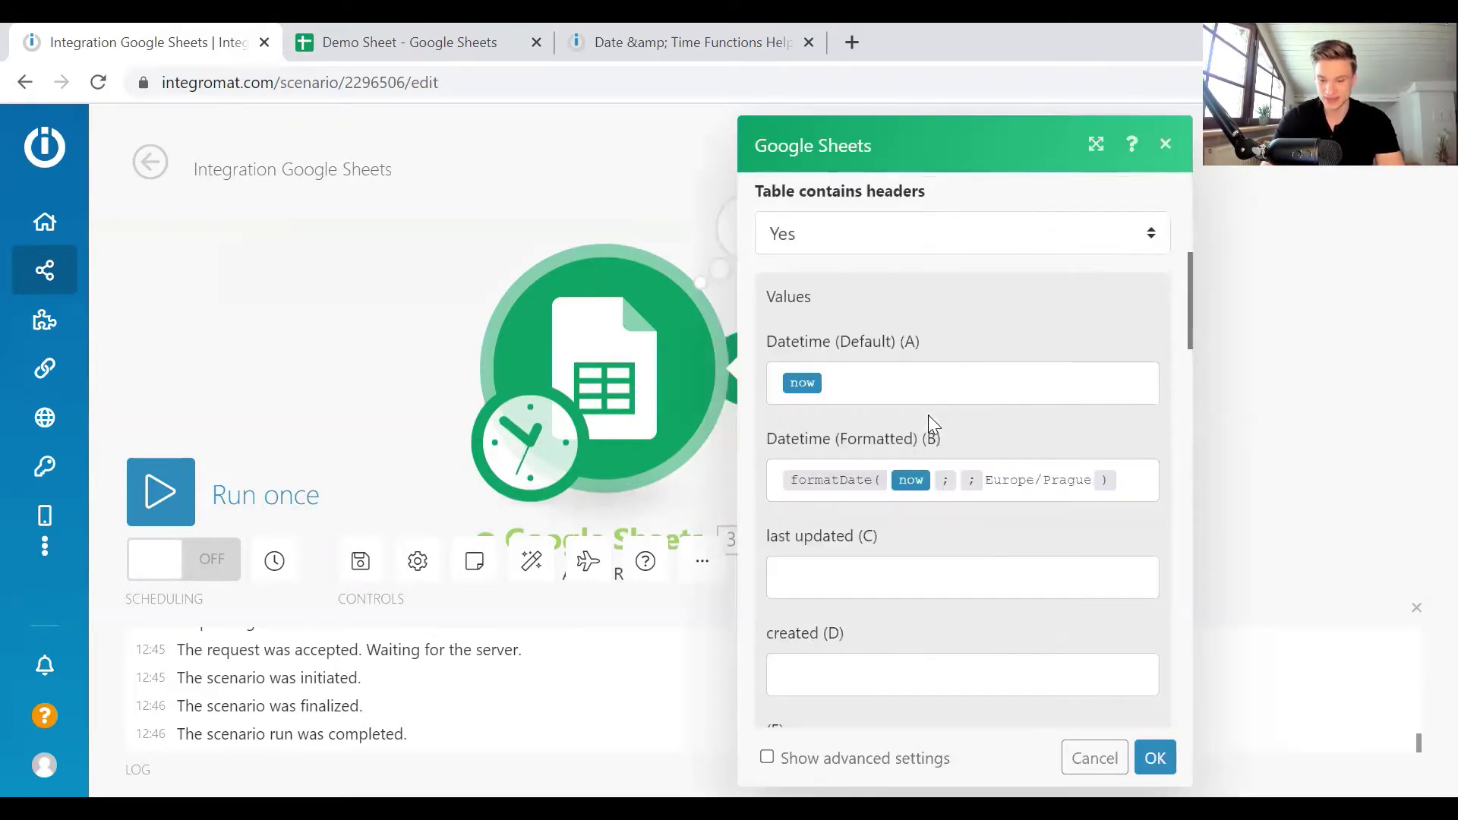
{"action": "scroll", "coordinate": [987, 357], "scroll_direction": "up", "scroll_amount": 7}
{"action": "left_click", "coordinate": [1156, 757]}
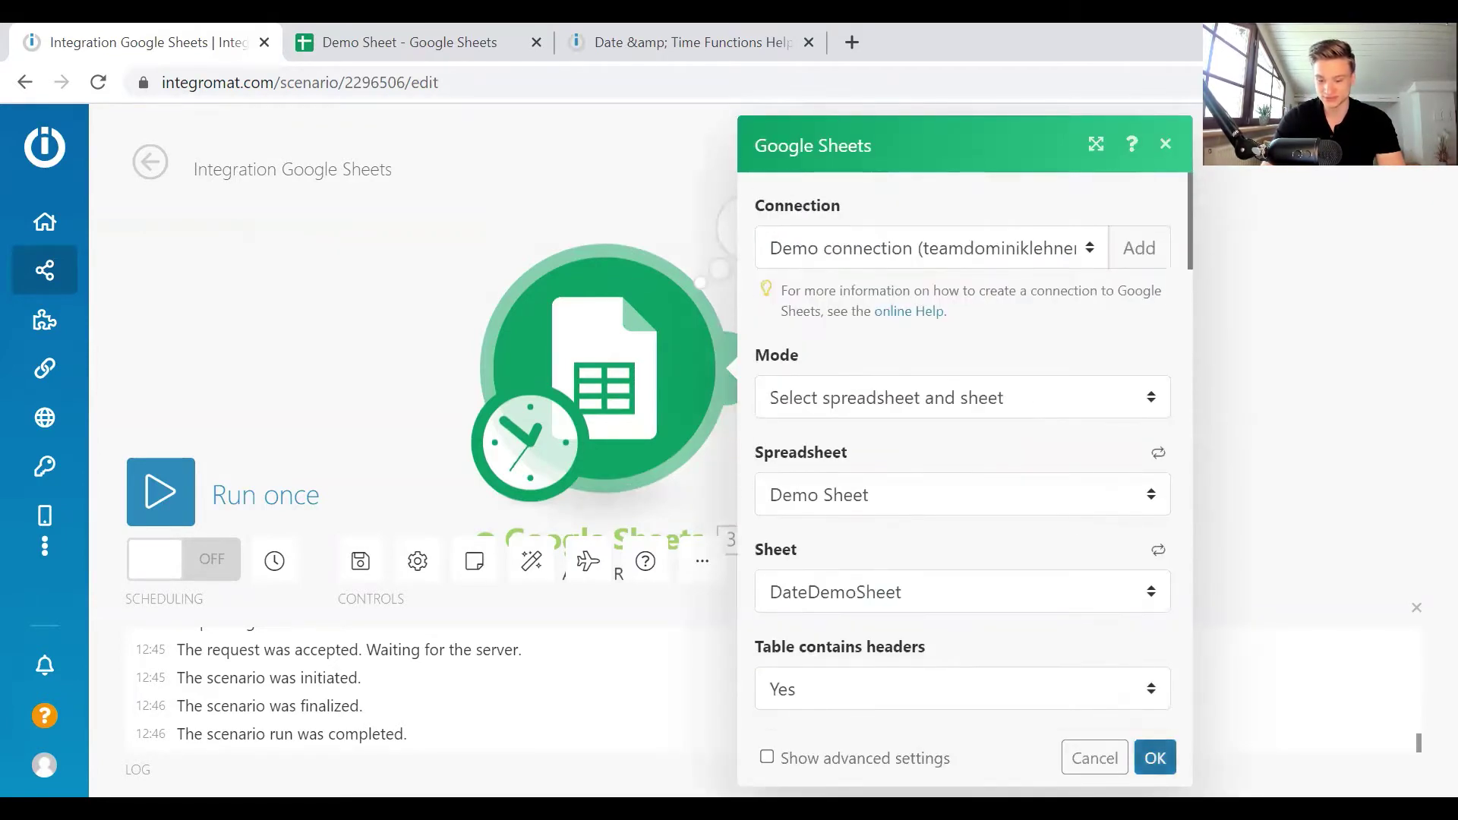
{"action": "left_click", "coordinate": [214, 481]}
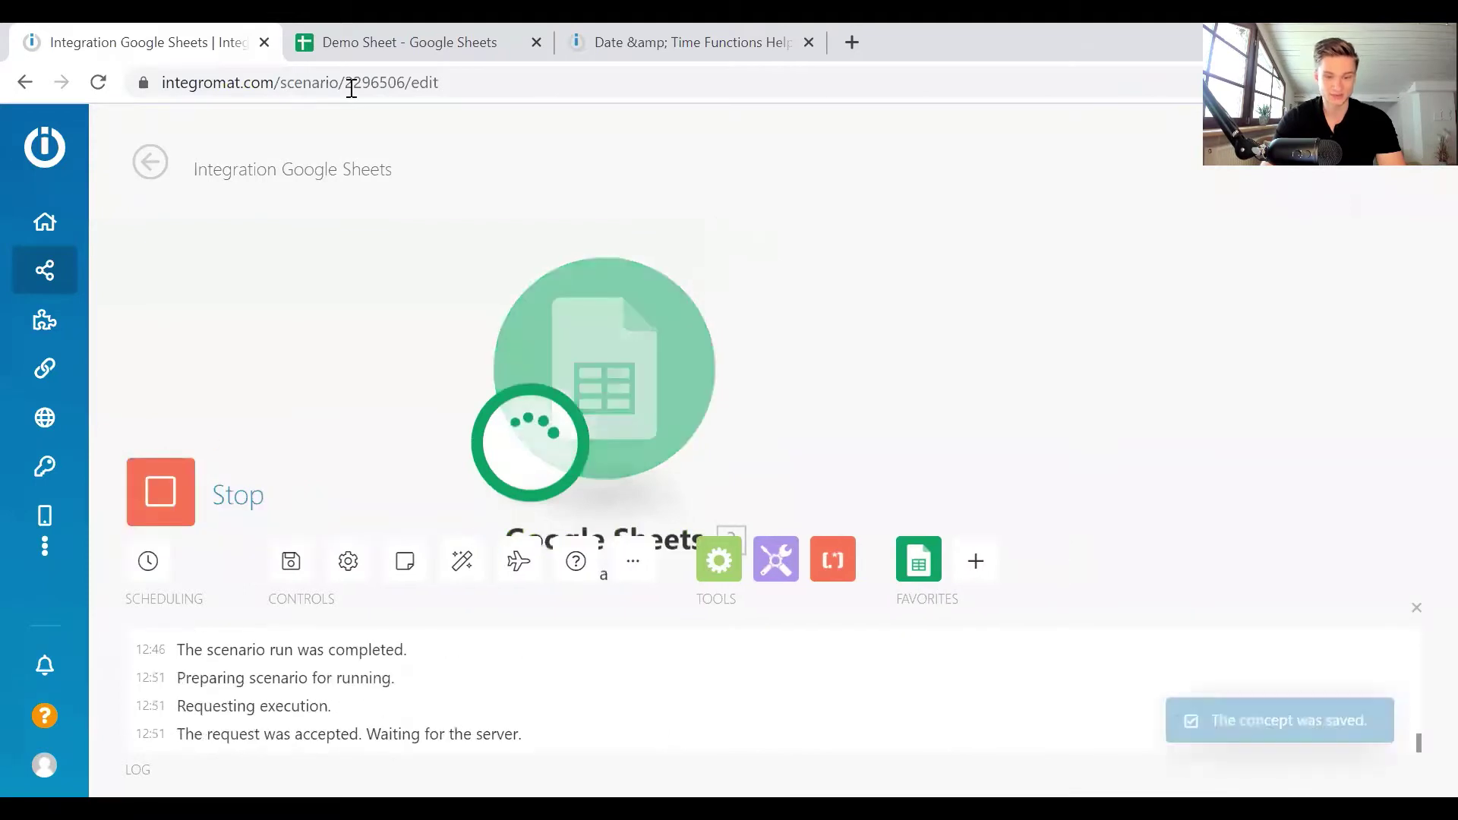
Step: Compare row 3's new A3 and B3 timestamps, then reopen the Google Sheets module settings
{"action": "left_click", "coordinate": [364, 42]}
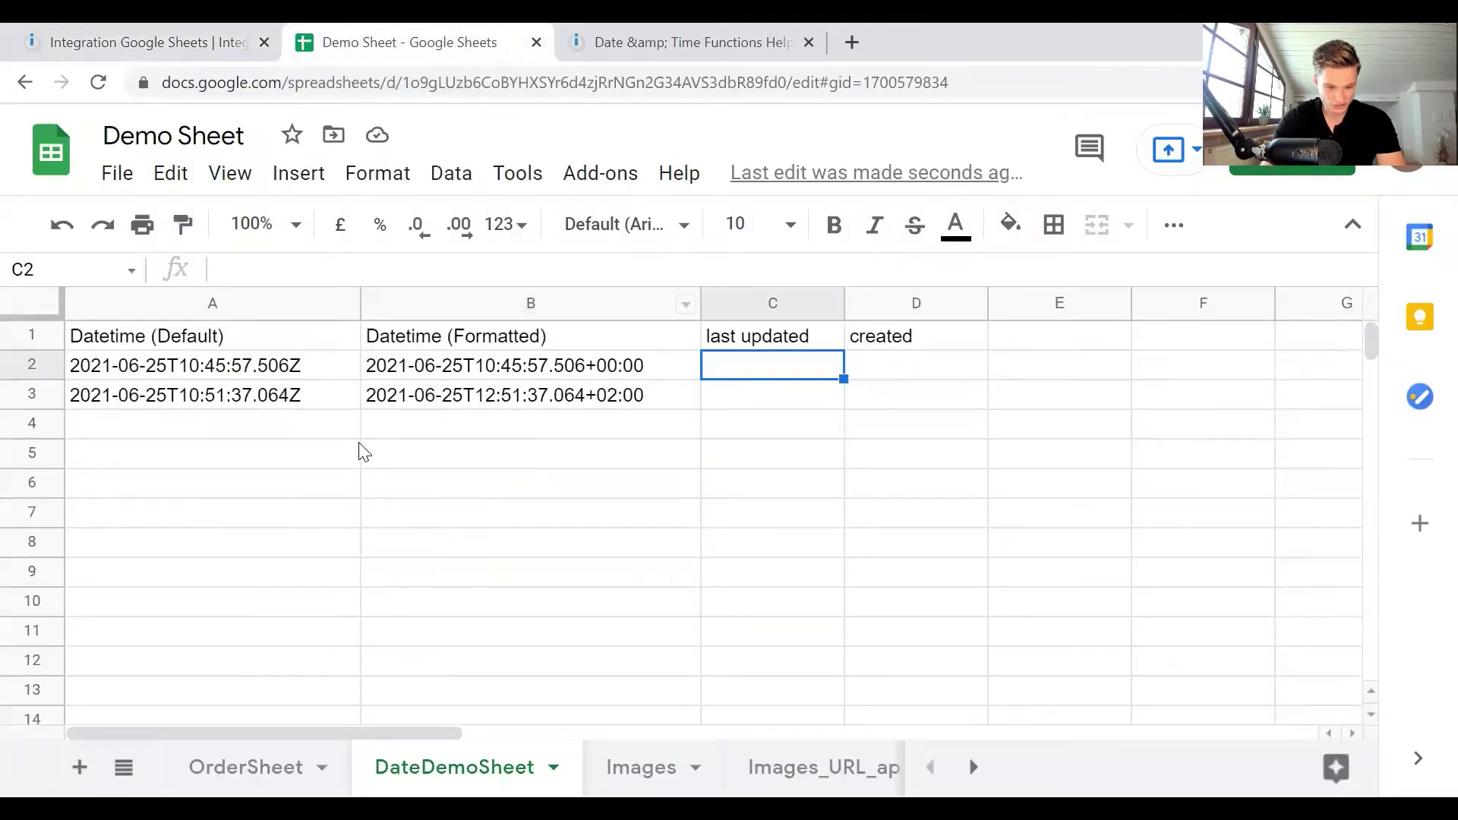
{"action": "left_click", "coordinate": [548, 414]}
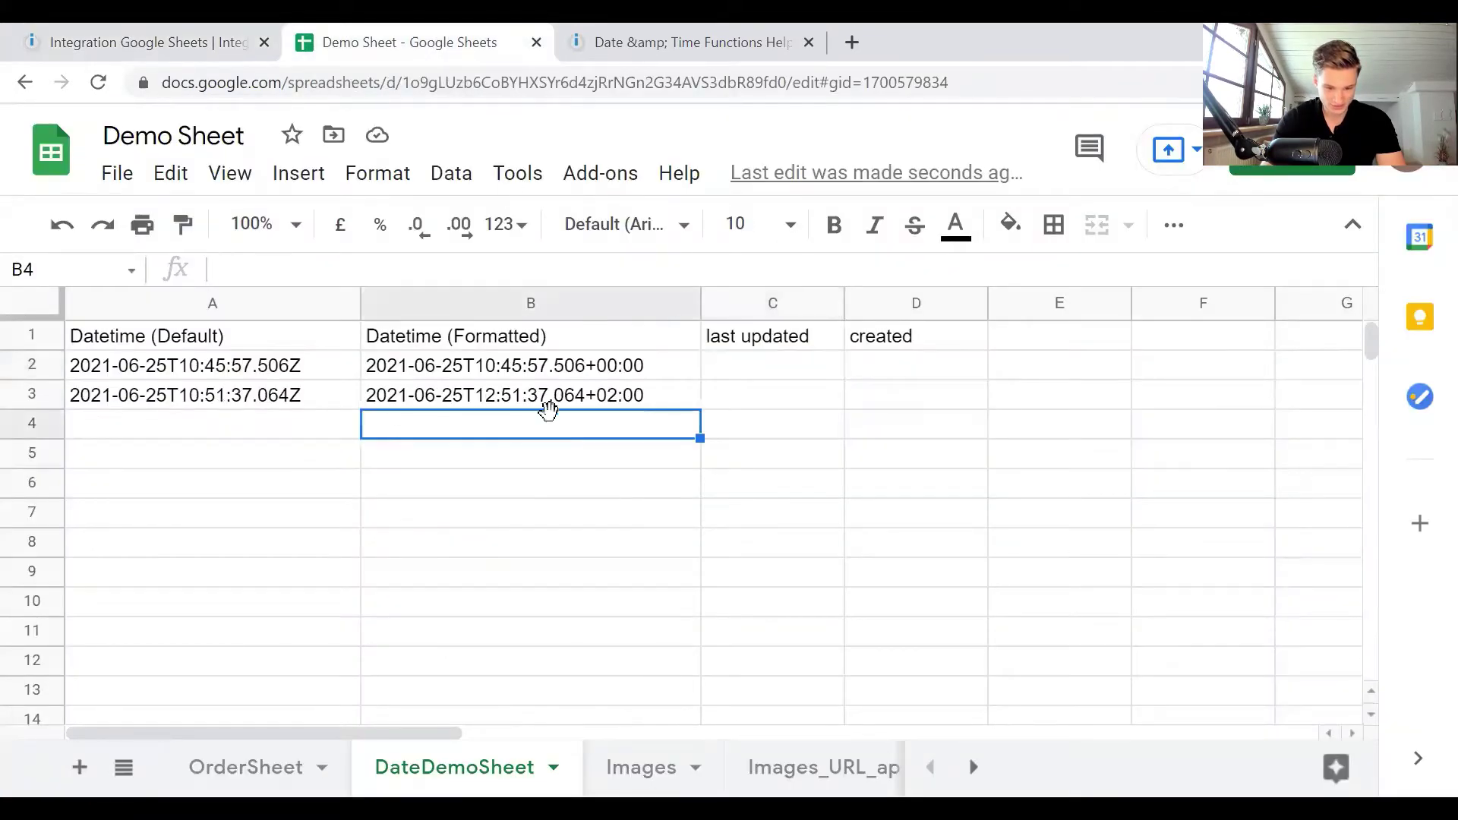
{"action": "left_click", "coordinate": [199, 403]}
{"action": "left_click", "coordinate": [593, 412]}
{"action": "left_click", "coordinate": [251, 406]}
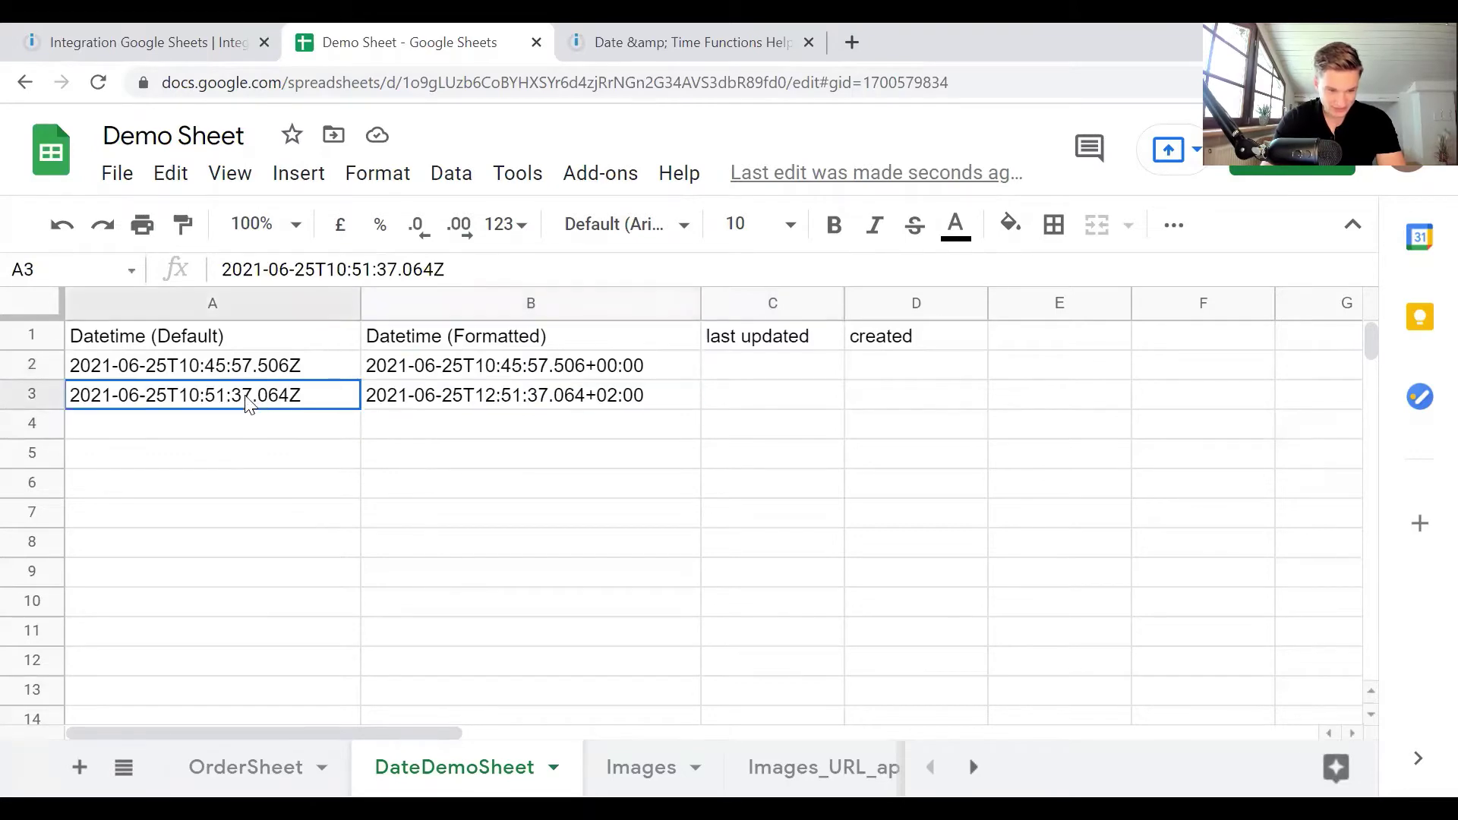
{"action": "left_click", "coordinate": [472, 402]}
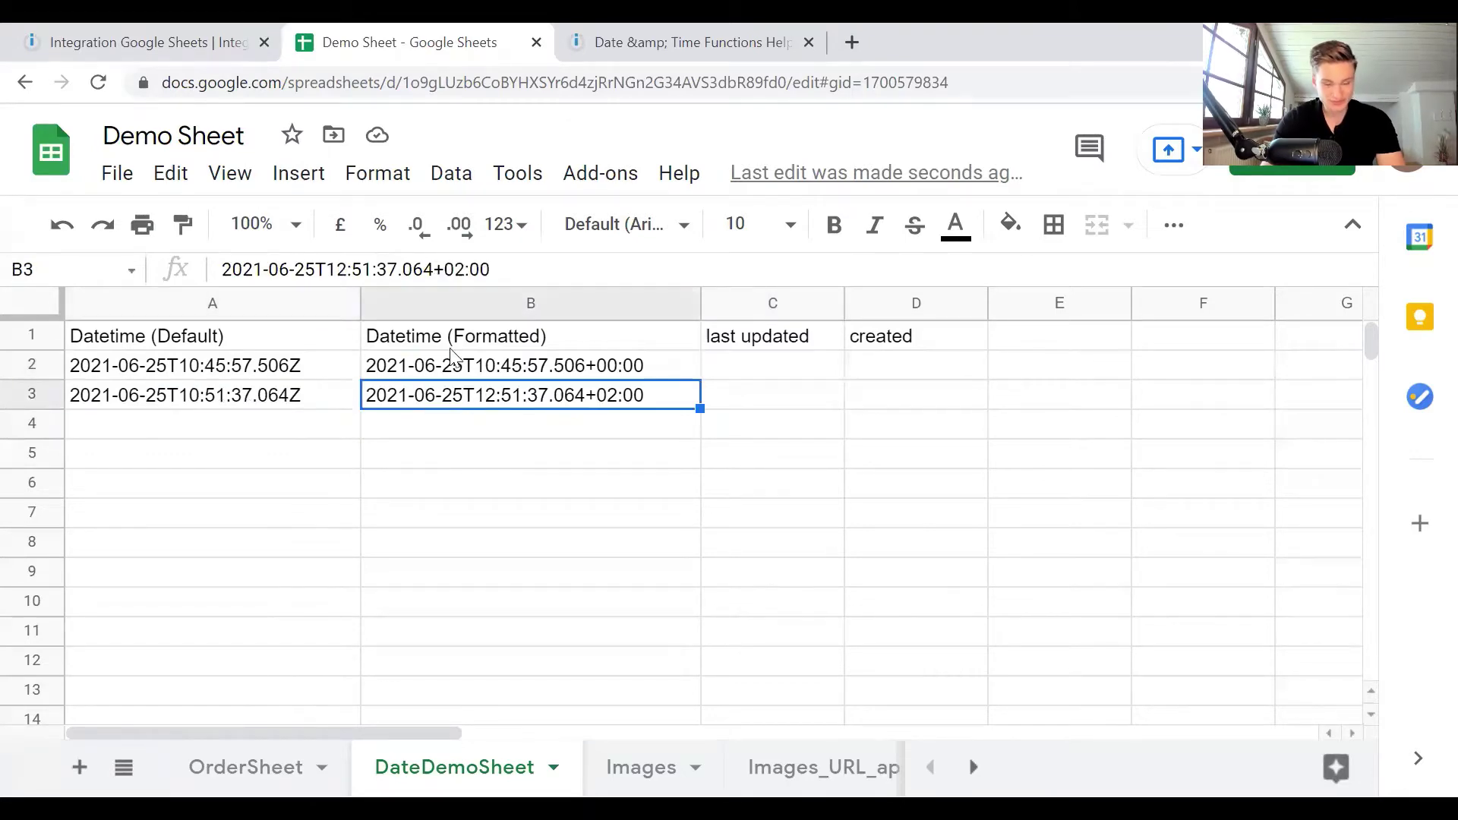
{"action": "left_click", "coordinate": [271, 404]}
{"action": "left_click", "coordinate": [144, 42]}
{"action": "left_click", "coordinate": [634, 373]}
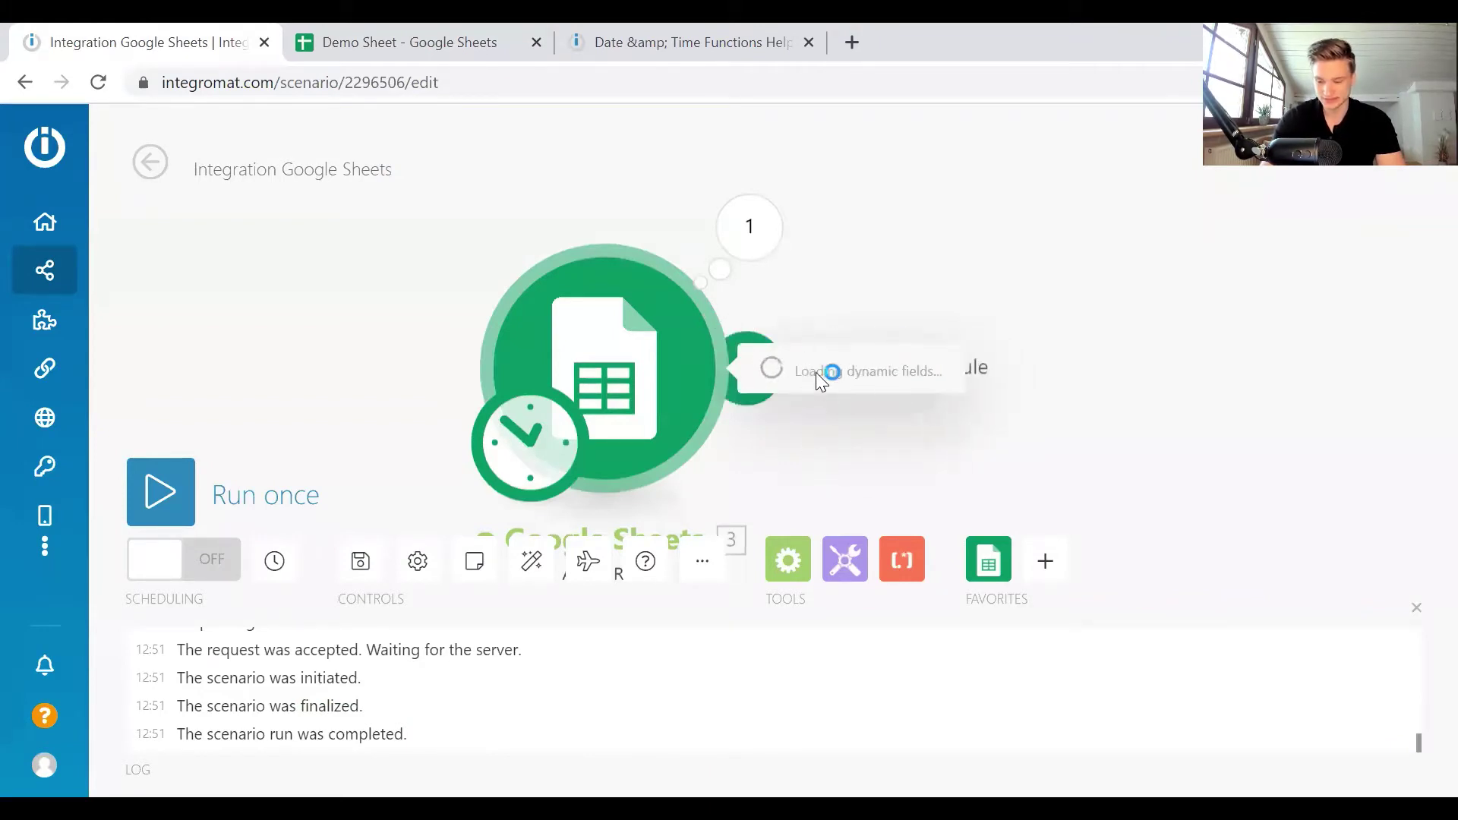
Step: Map the now date-time variable into the created (D) column and open the schedule run options
{"action": "scroll", "coordinate": [820, 341], "scroll_direction": "down", "scroll_amount": 10}
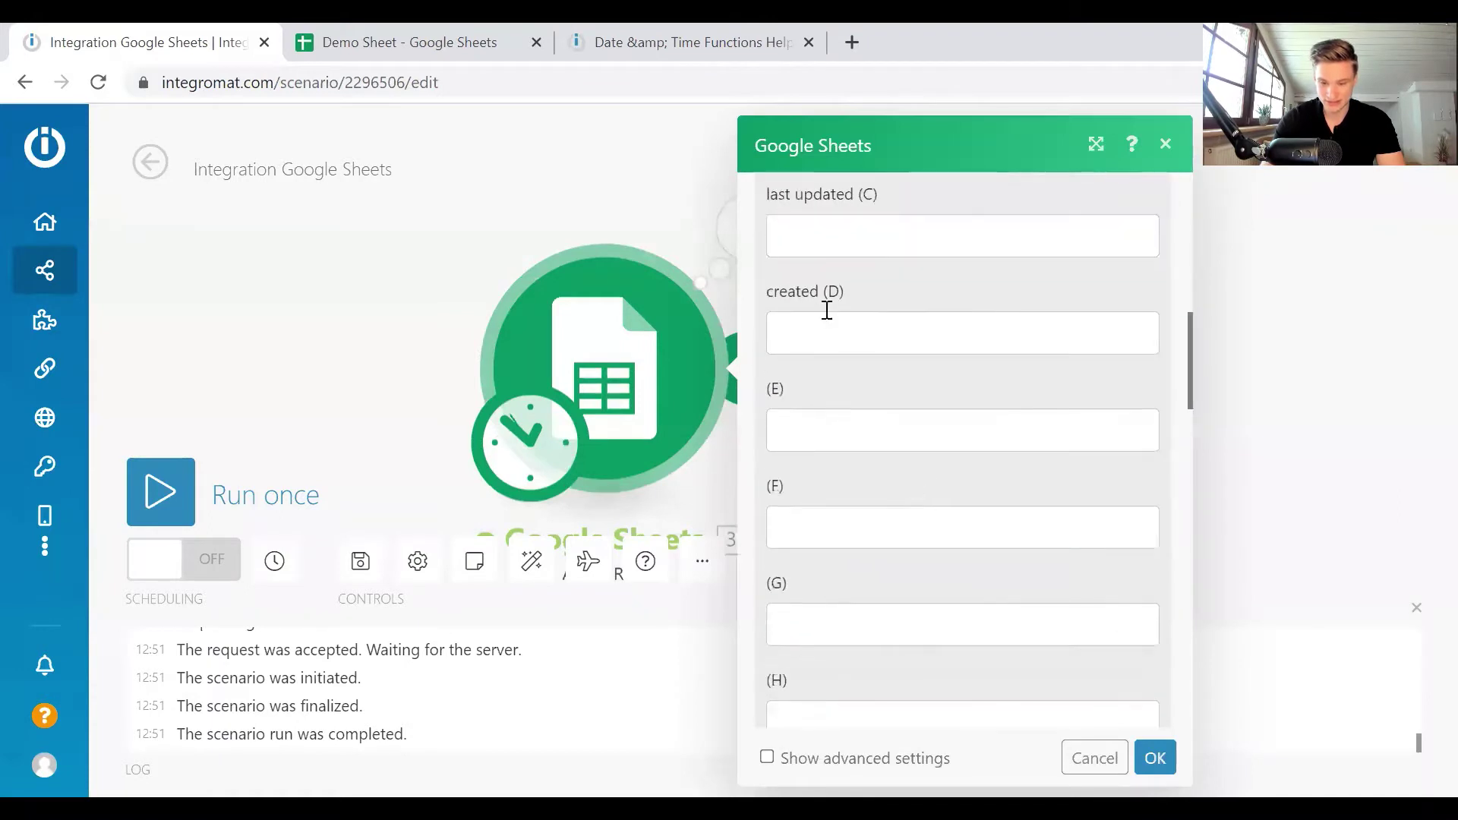
{"action": "left_click", "coordinate": [844, 334]}
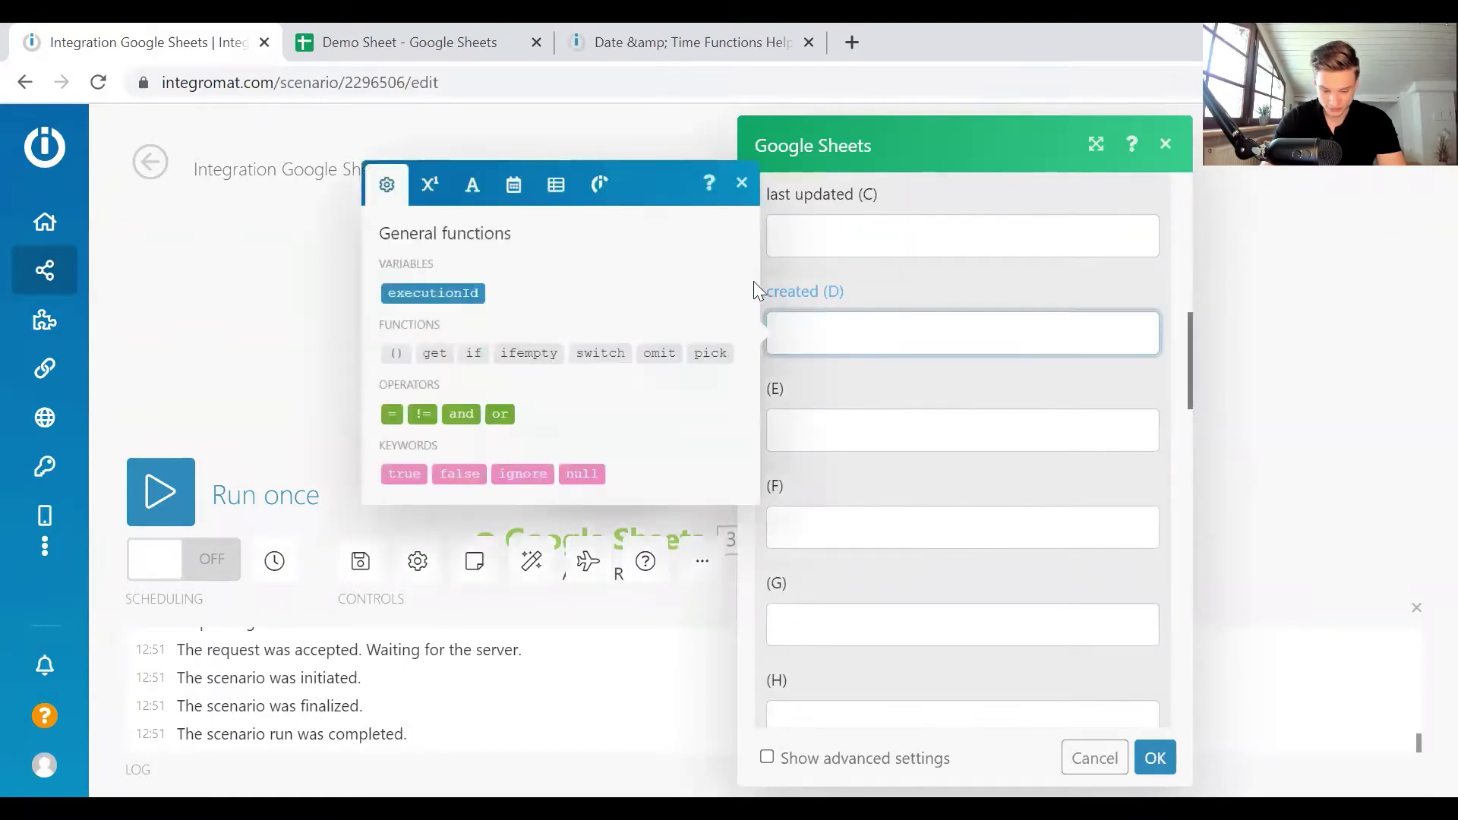
{"action": "left_click", "coordinate": [514, 199]}
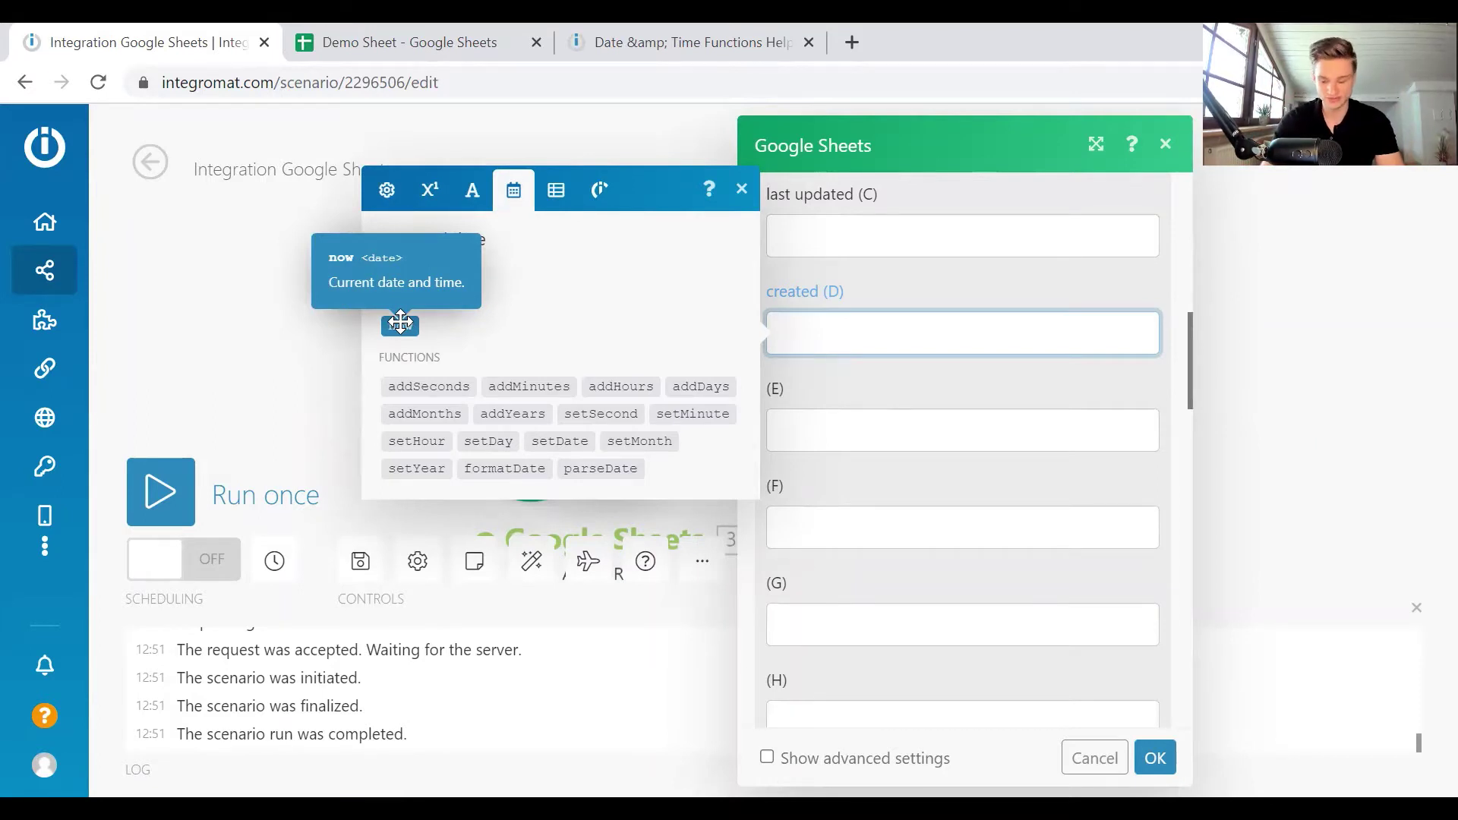
{"action": "left_click", "coordinate": [400, 323]}
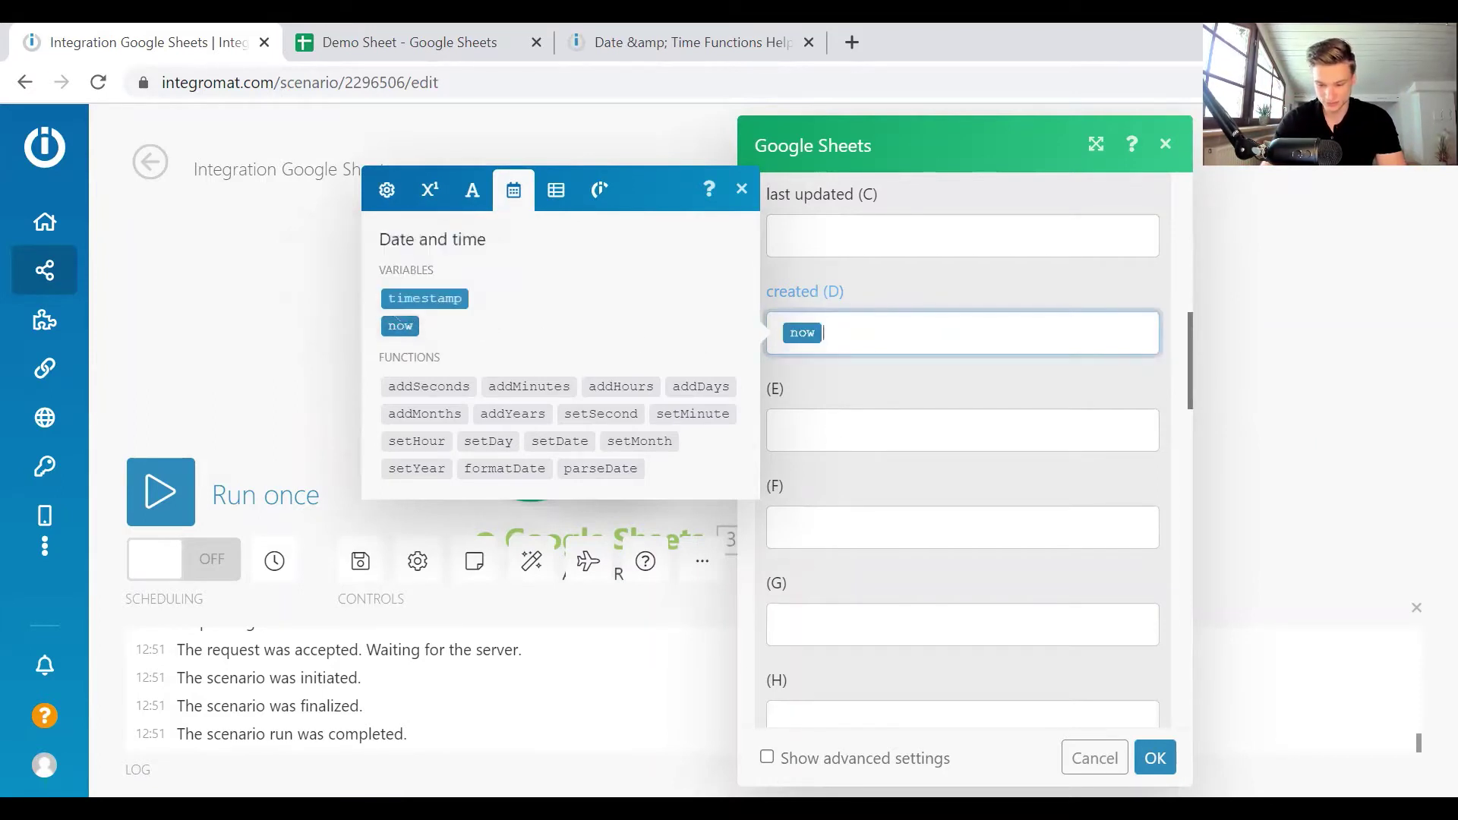
{"action": "left_click", "coordinate": [1155, 758]}
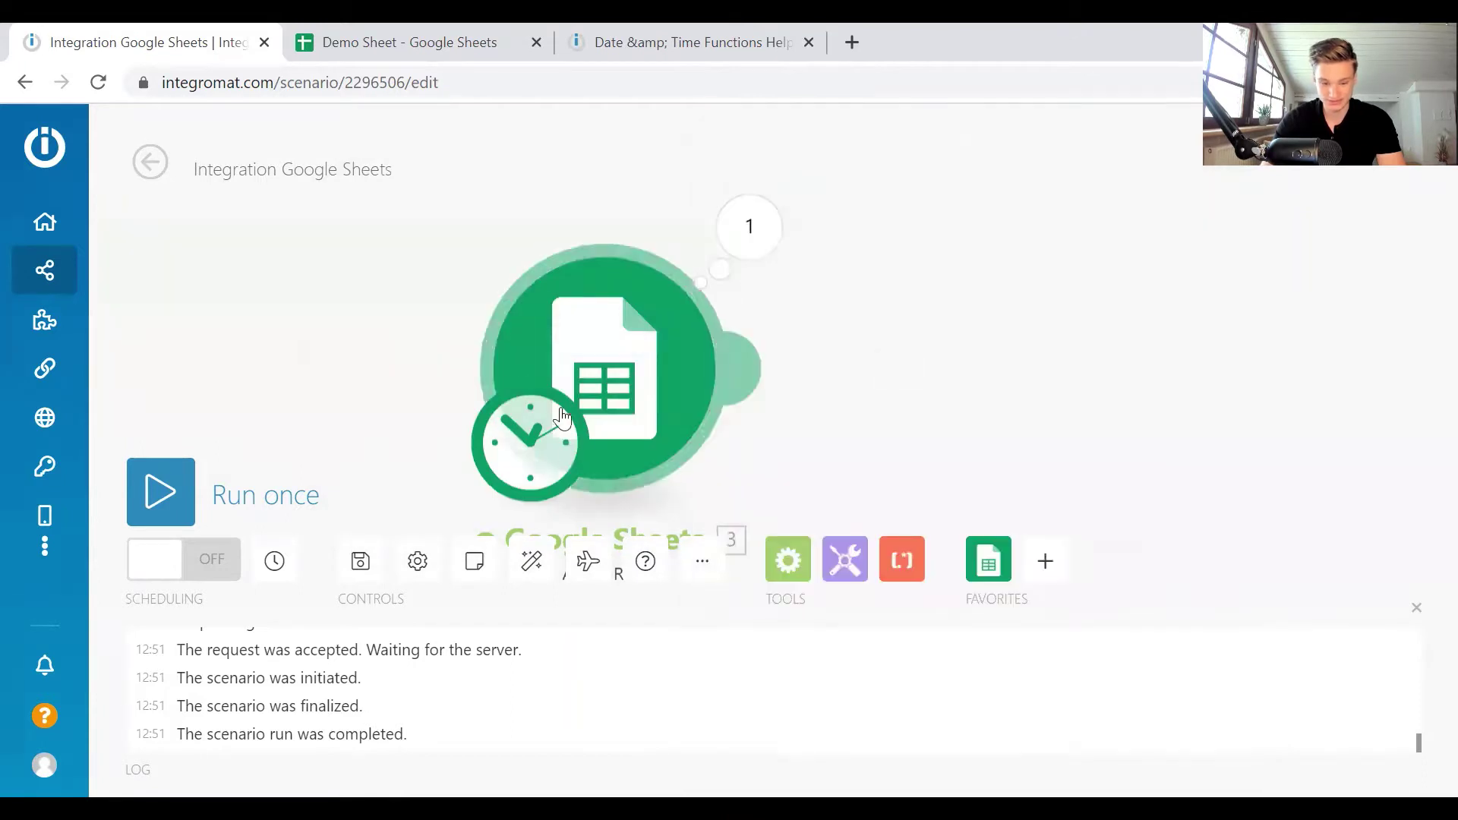
{"action": "left_click", "coordinate": [548, 448]}
{"action": "left_click", "coordinate": [763, 274]}
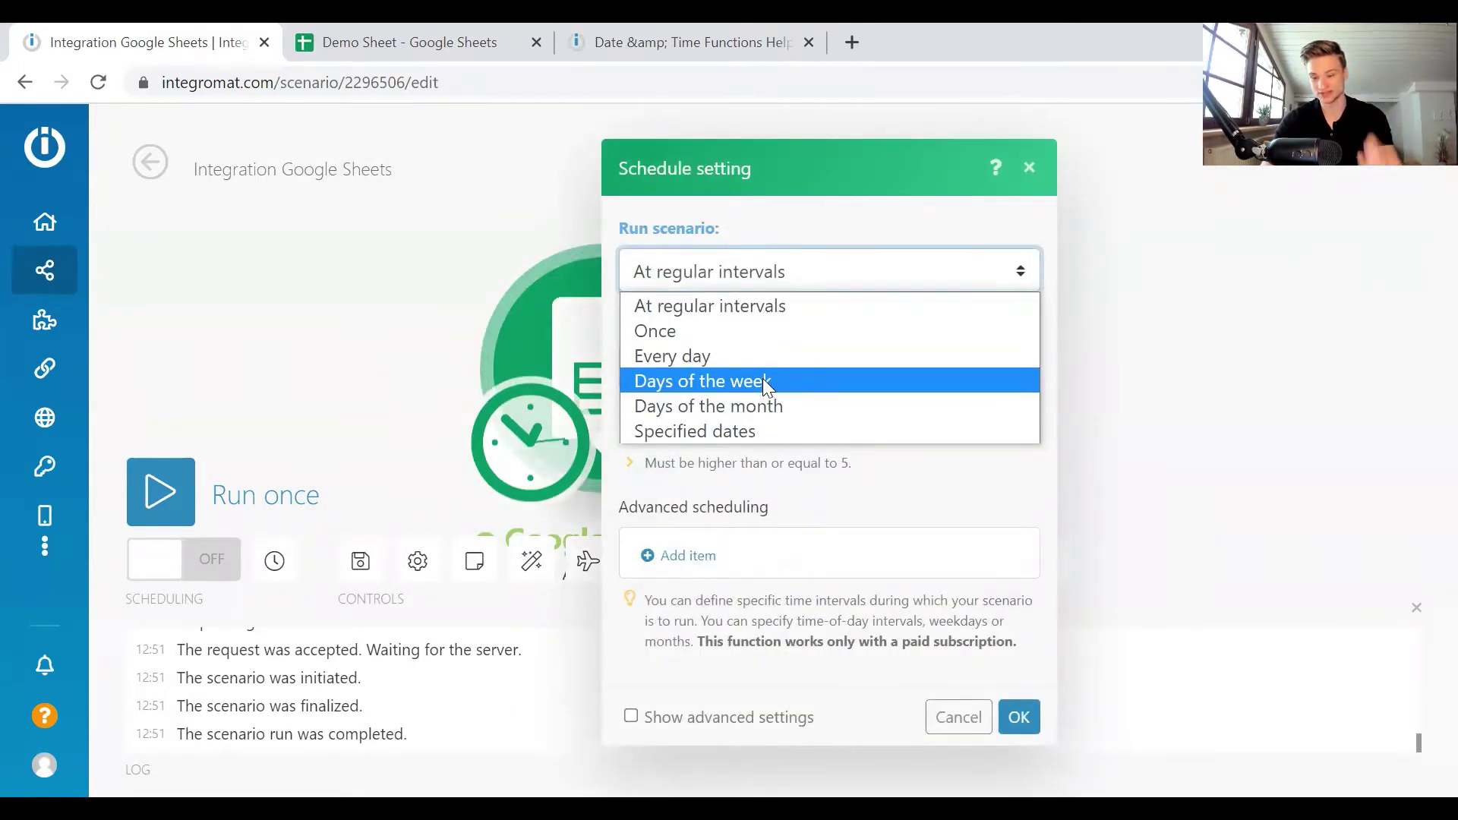
Step: Schedule the scenario for Days of the week at 10:52, Europe/Stockholm time
{"action": "left_click", "coordinate": [767, 382]}
{"action": "scroll", "coordinate": [729, 531], "scroll_direction": "down", "scroll_amount": 1}
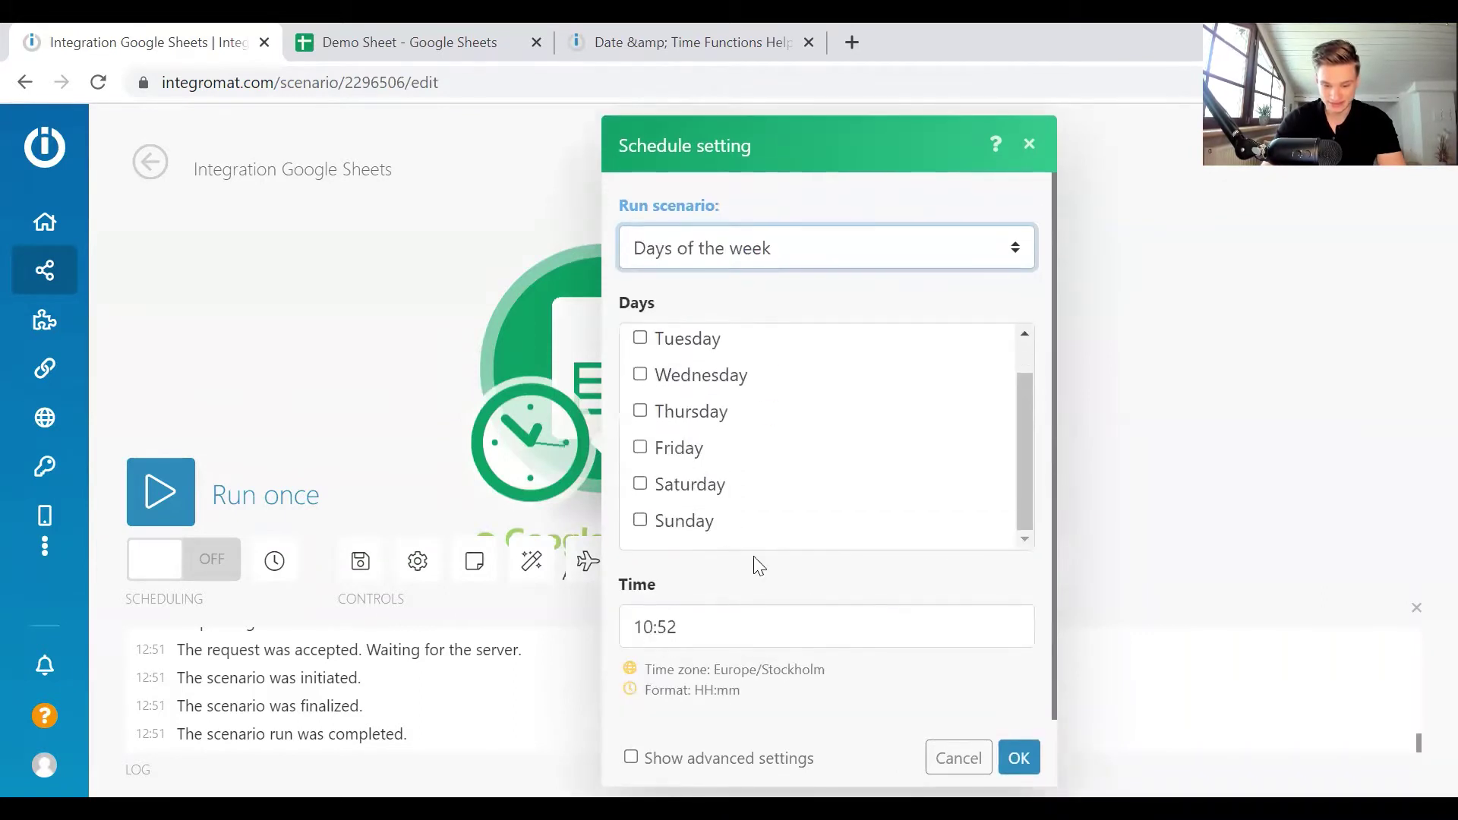
{"action": "left_click_drag", "start_coordinate": [828, 672], "coordinate": [624, 678]}
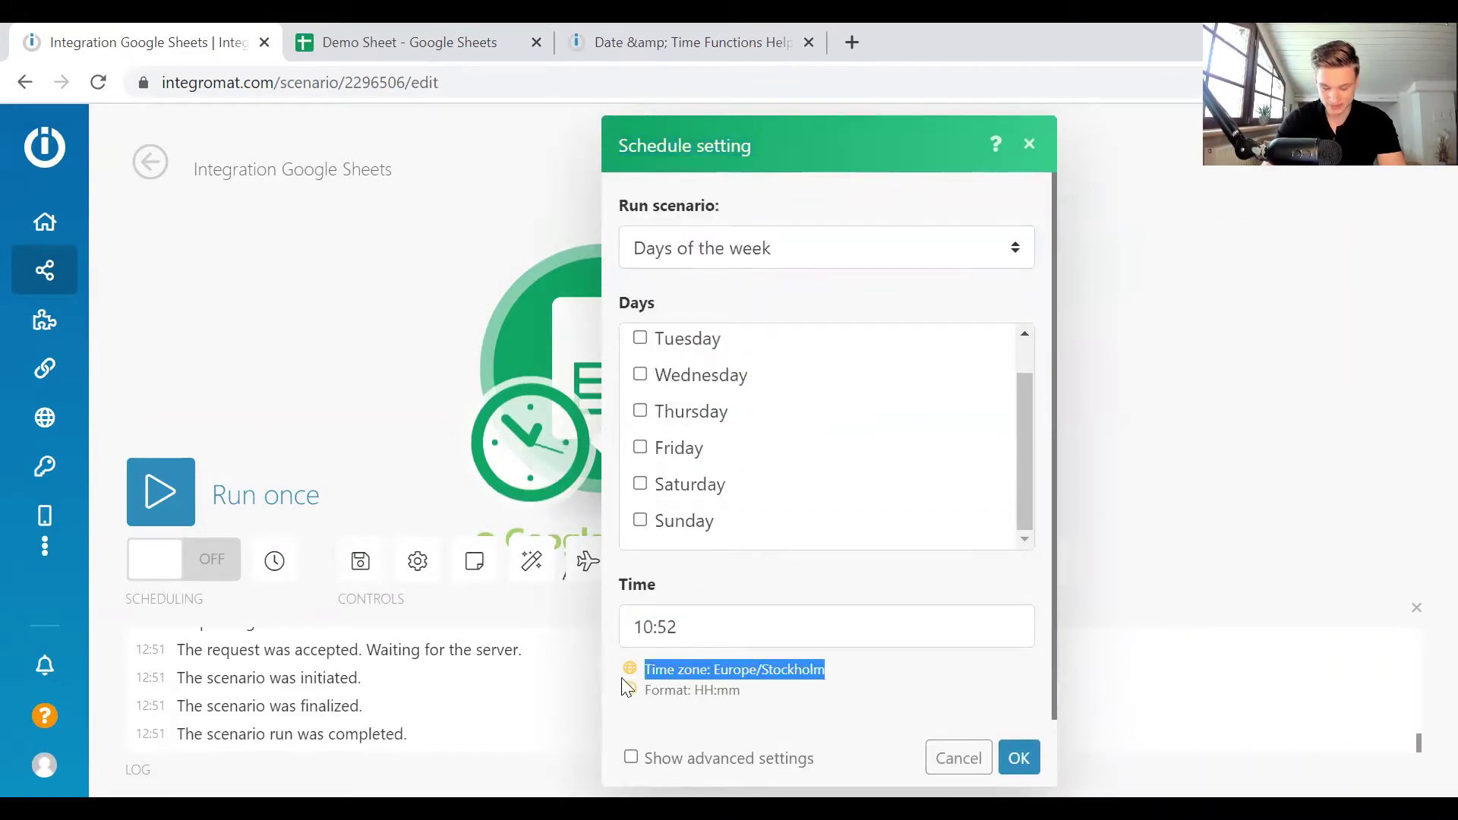
{"action": "double_click", "coordinate": [816, 675]}
{"action": "left_click_drag", "start_coordinate": [688, 691], "coordinate": [746, 705]}
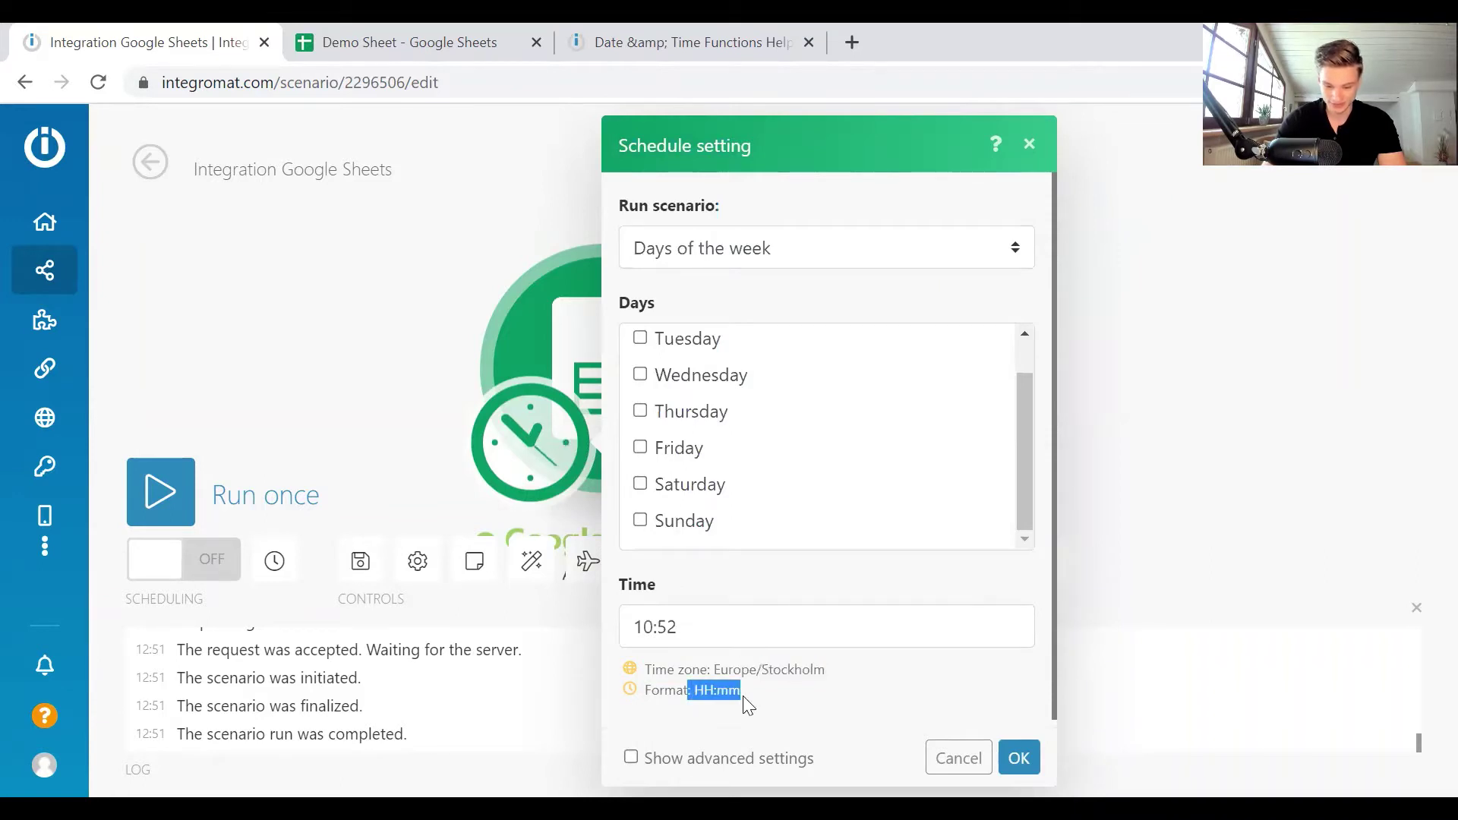
{"action": "left_click", "coordinate": [818, 675]}
{"action": "double_click", "coordinate": [666, 690]}
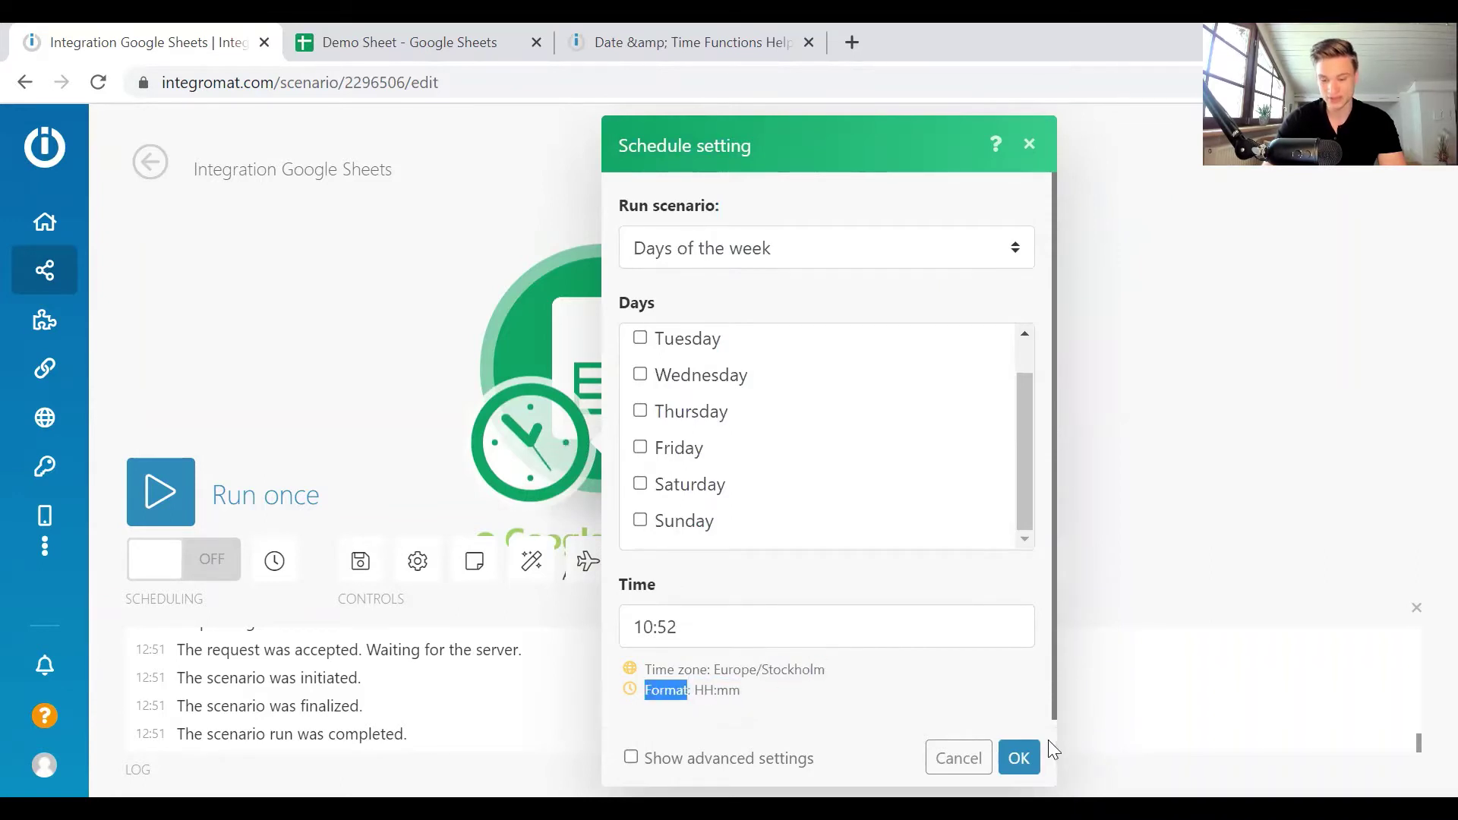
{"action": "left_click", "coordinate": [1019, 758]}
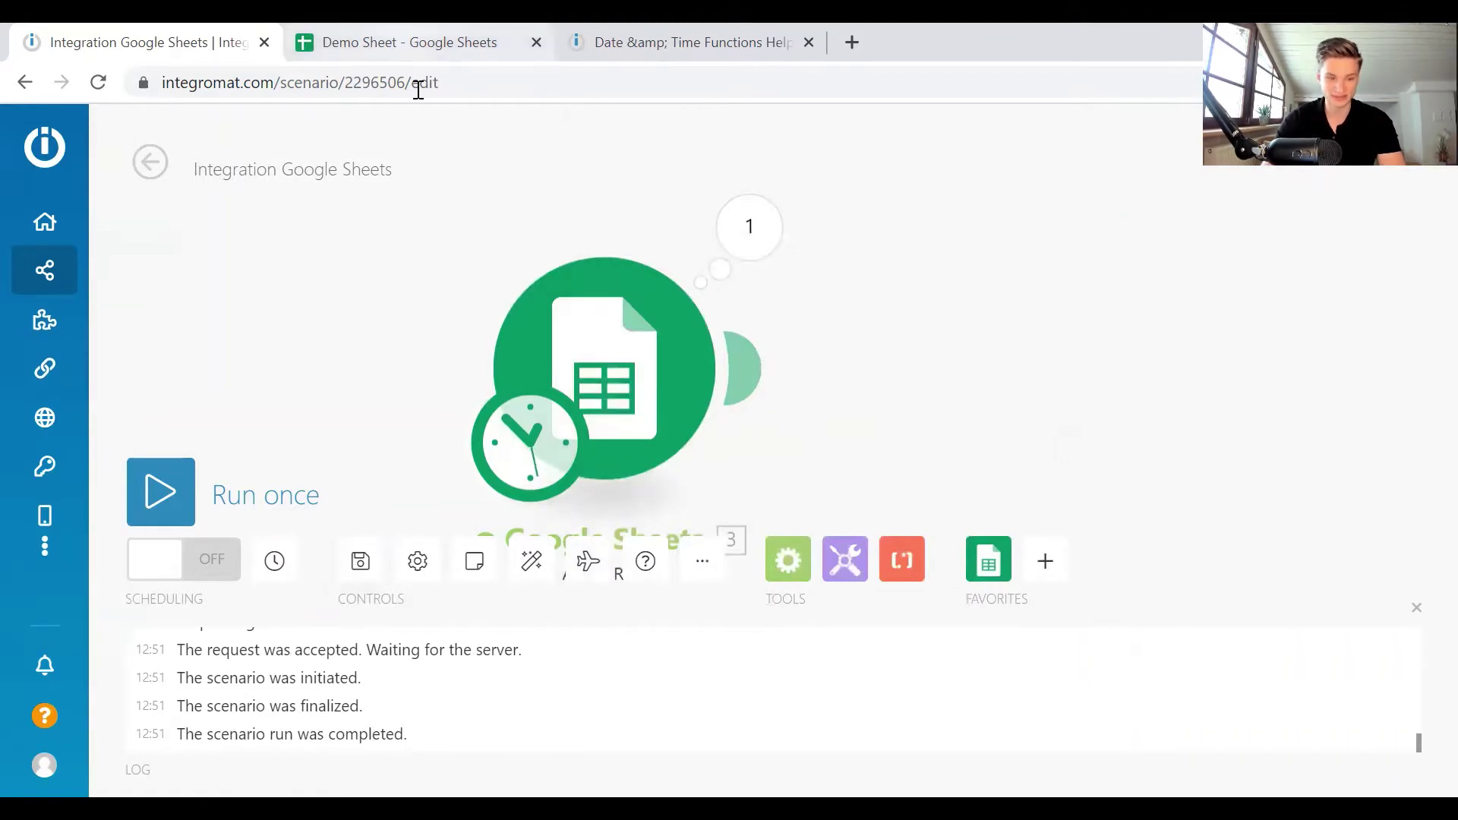
Step: Check the Demo Sheet's rows 2 and 3 alongside the scenario's Google Sheets module settings
{"action": "left_click", "coordinate": [402, 42]}
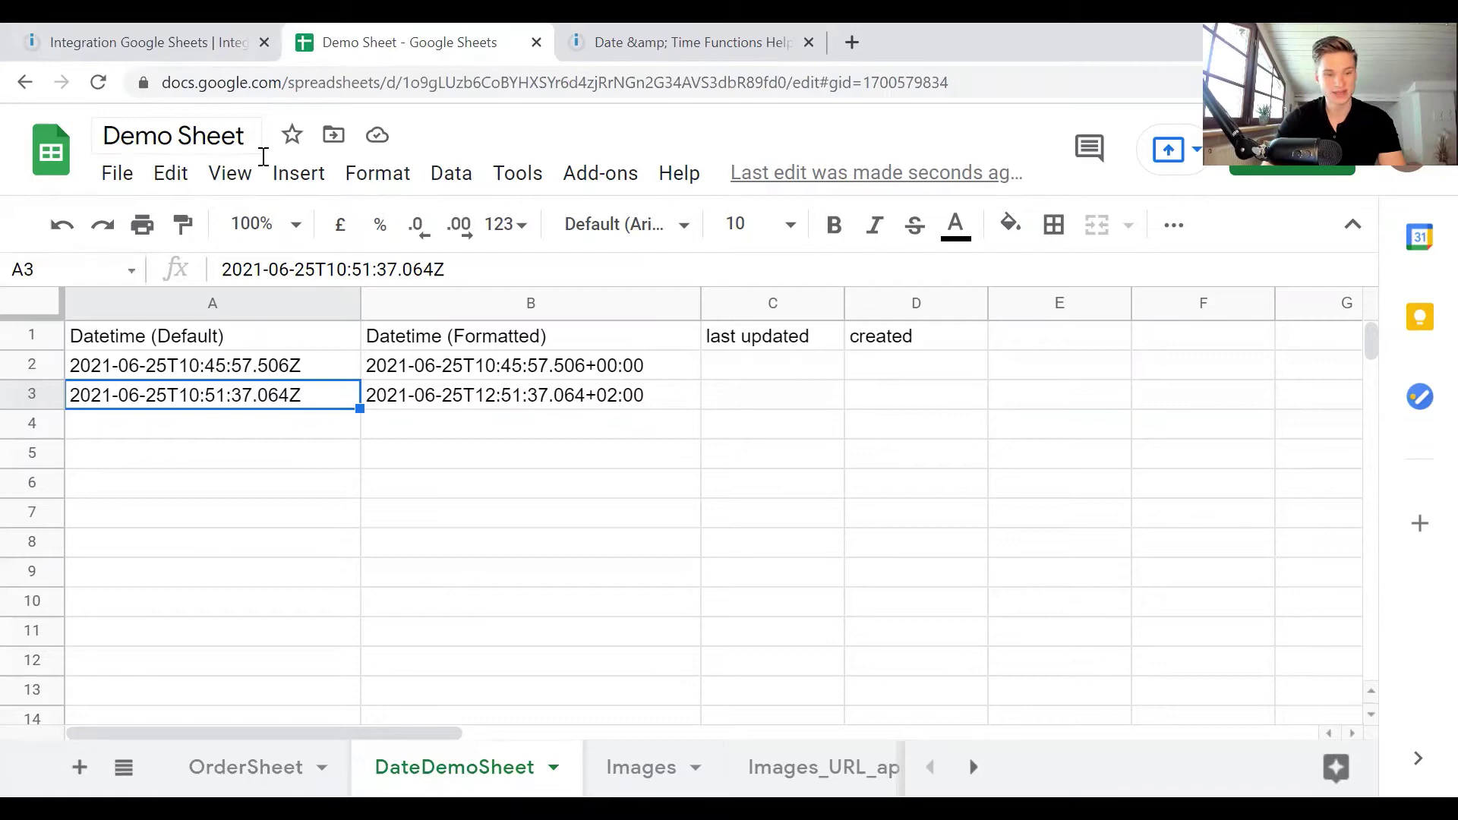
{"action": "left_click", "coordinate": [174, 43]}
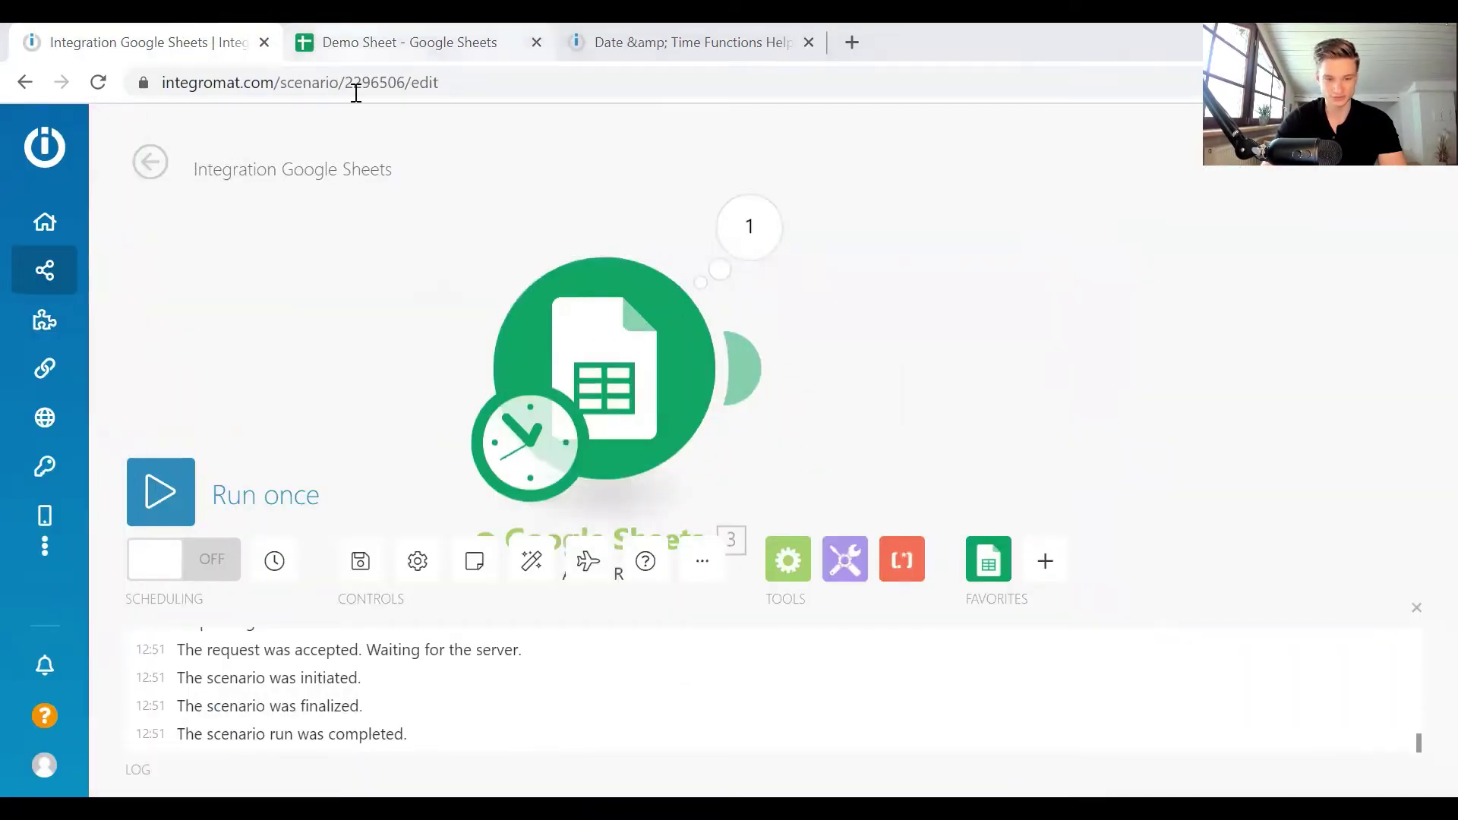
{"action": "left_click", "coordinate": [357, 42]}
{"action": "left_click", "coordinate": [114, 47]}
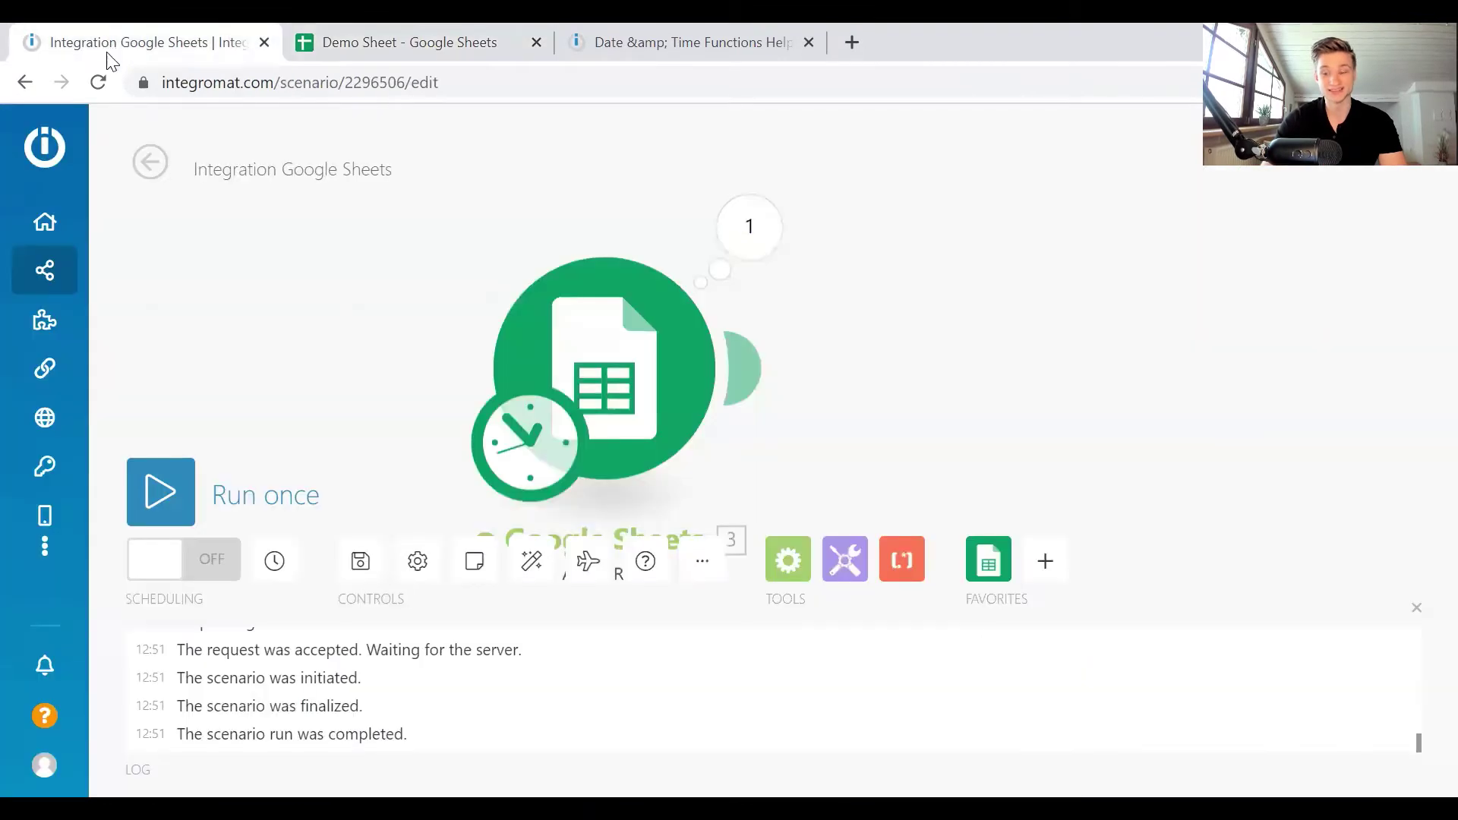
{"action": "left_click", "coordinate": [617, 359]}
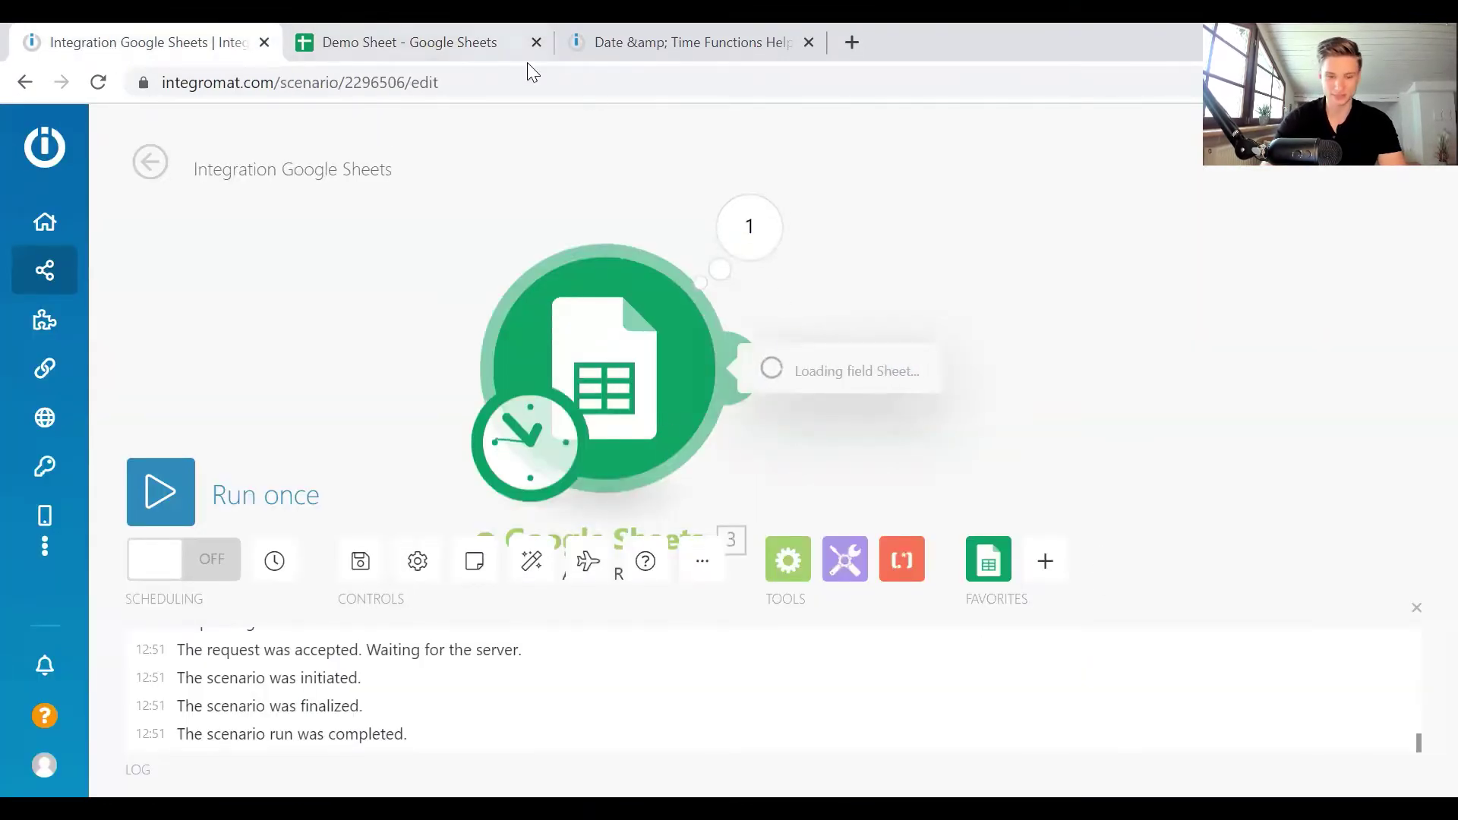
{"action": "left_click", "coordinate": [483, 47]}
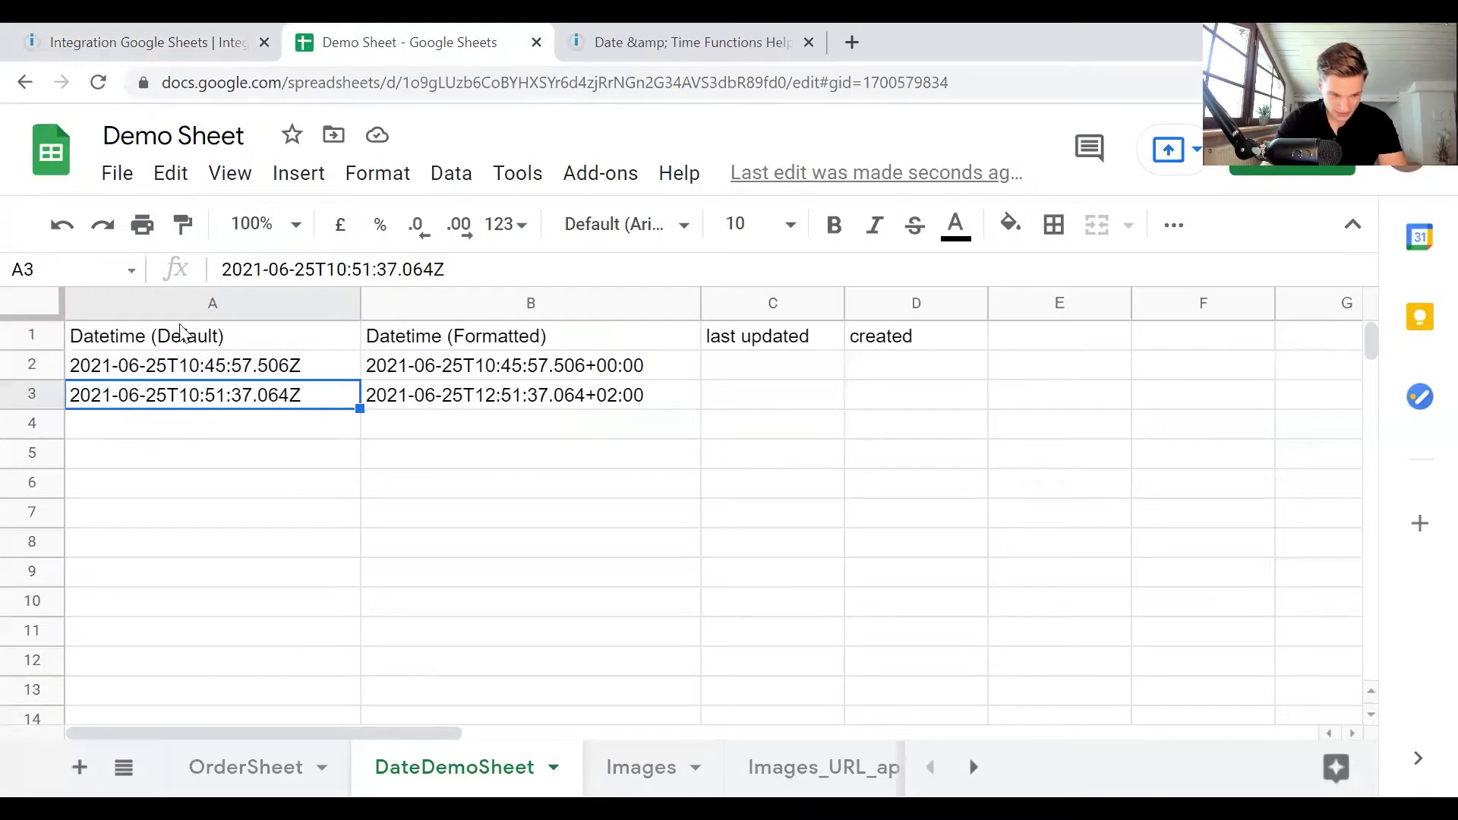
Step: Inspect headers A1 and B1 and the timestamps in A3 and B2, then return to Integromat
{"action": "left_click", "coordinate": [179, 344]}
{"action": "left_click", "coordinate": [221, 401]}
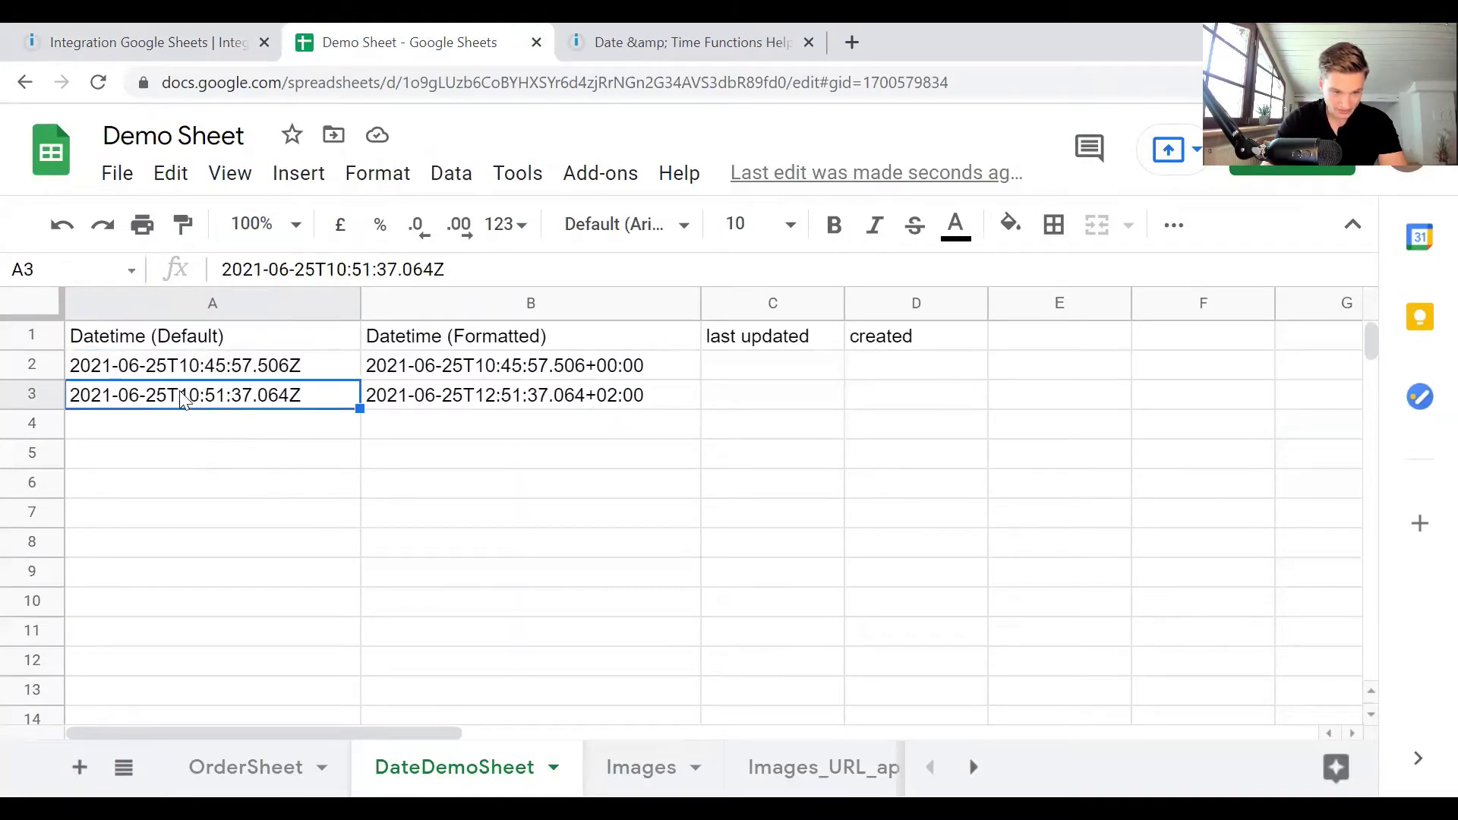
{"action": "left_click_drag", "start_coordinate": [347, 268], "coordinate": [279, 267]}
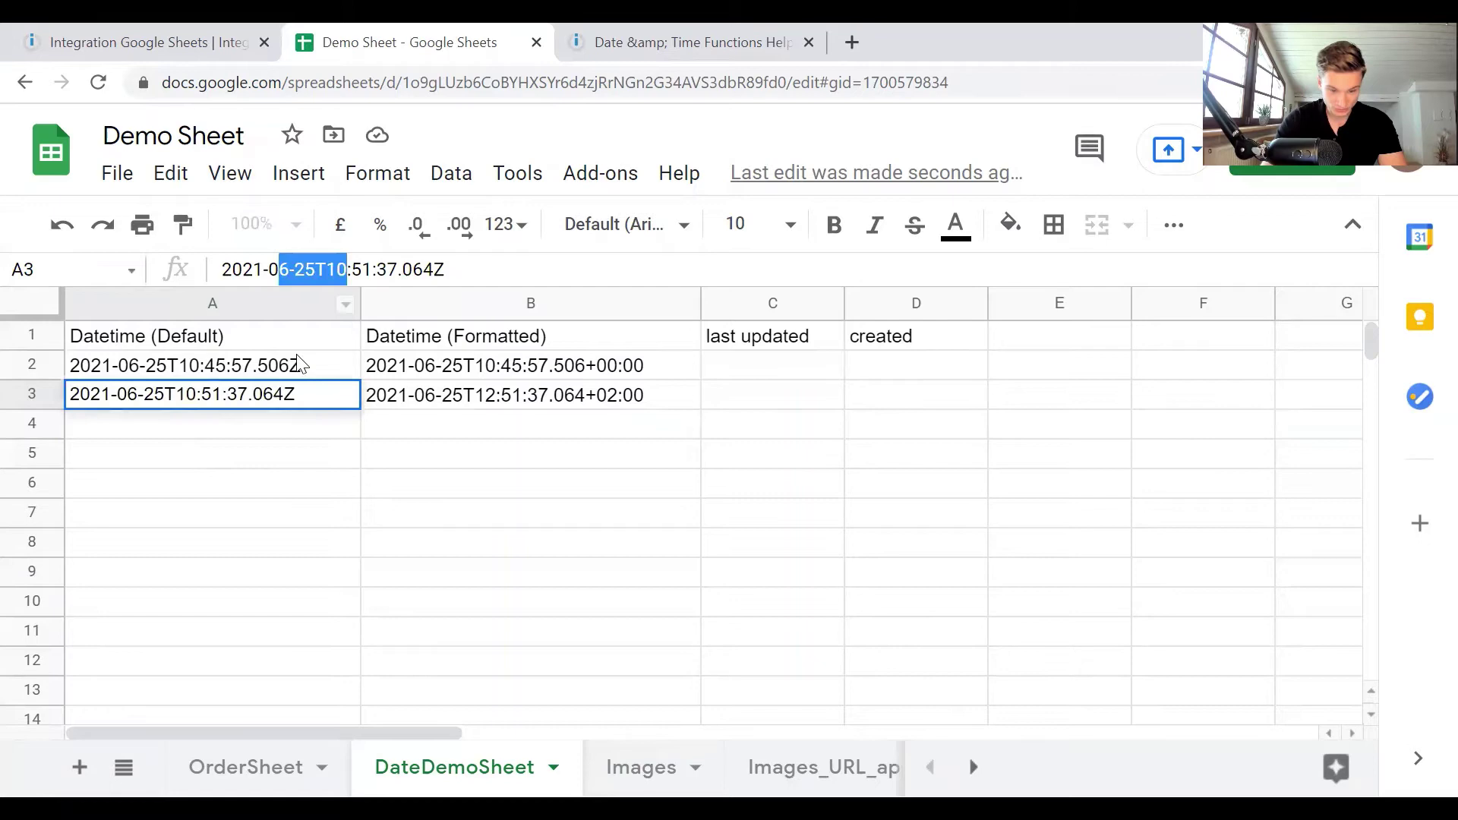
{"action": "left_click", "coordinate": [568, 372]}
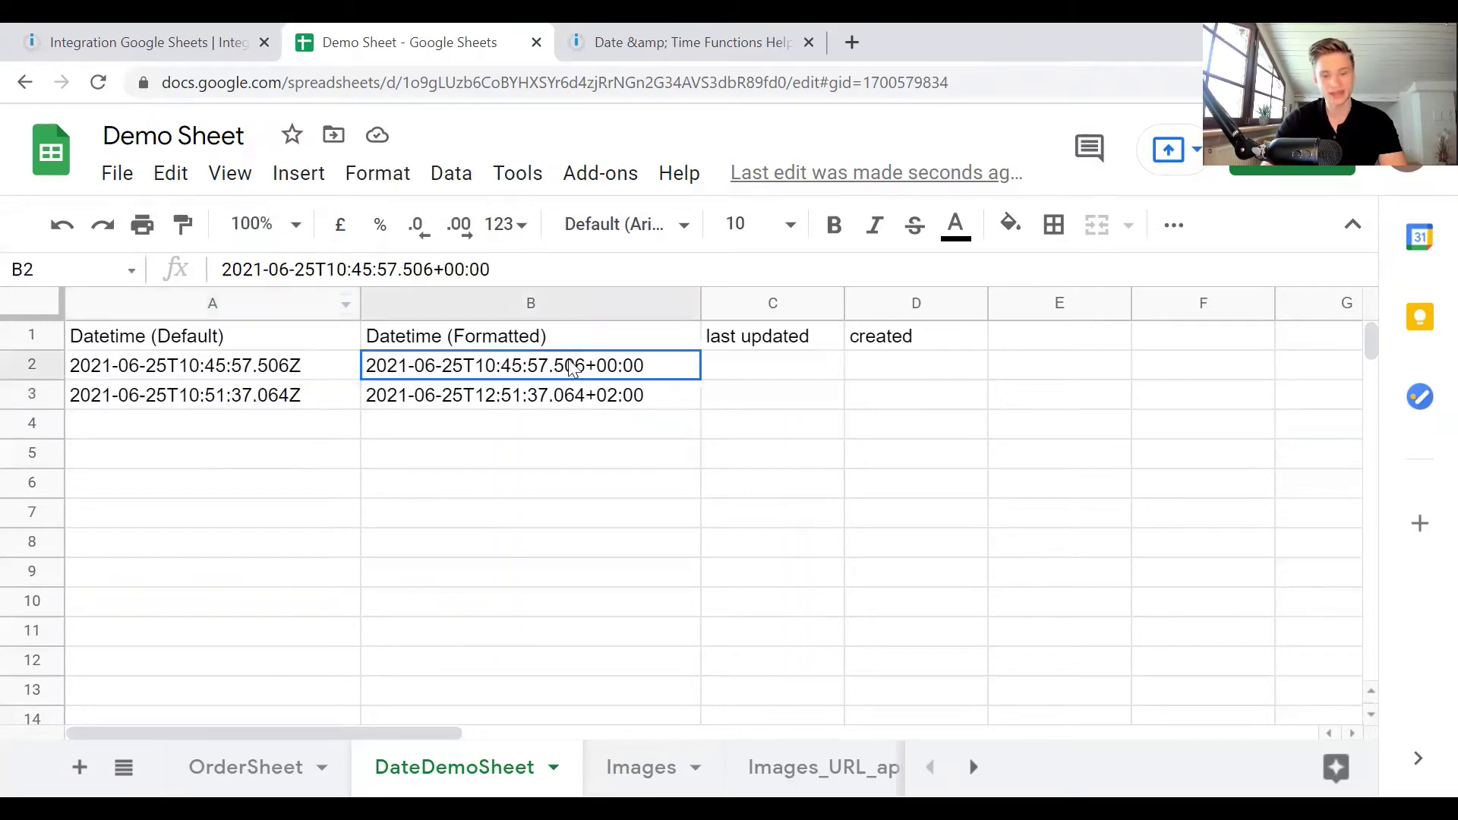
{"action": "left_click", "coordinate": [560, 332]}
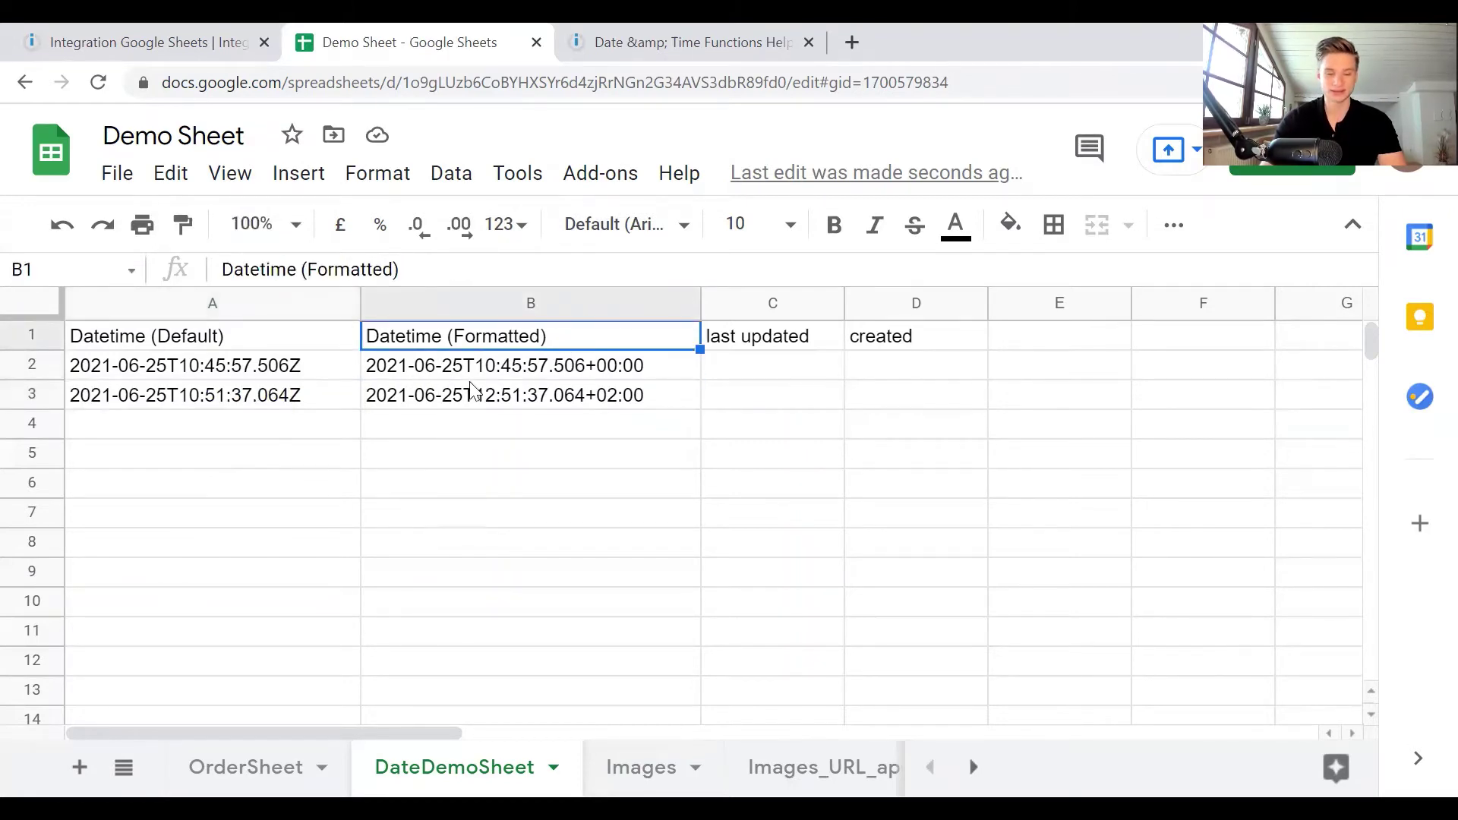
{"action": "left_click", "coordinate": [135, 38]}
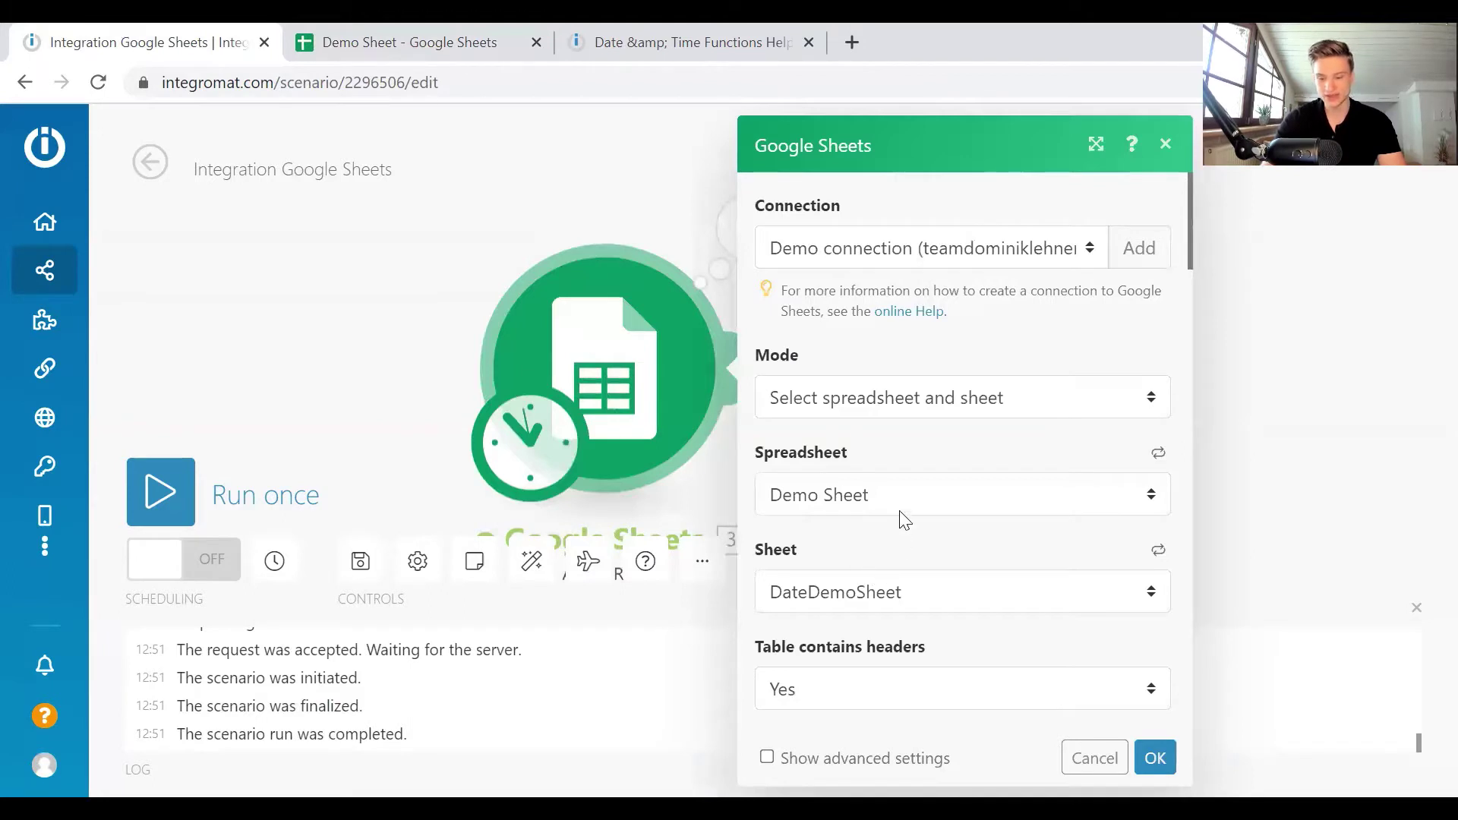
Step: Replace the Datetime (Formatted) (B) expression with formatDate( using the now variable
{"action": "scroll", "coordinate": [903, 518], "scroll_direction": "down", "scroll_amount": 8}
{"action": "left_click", "coordinate": [847, 364]}
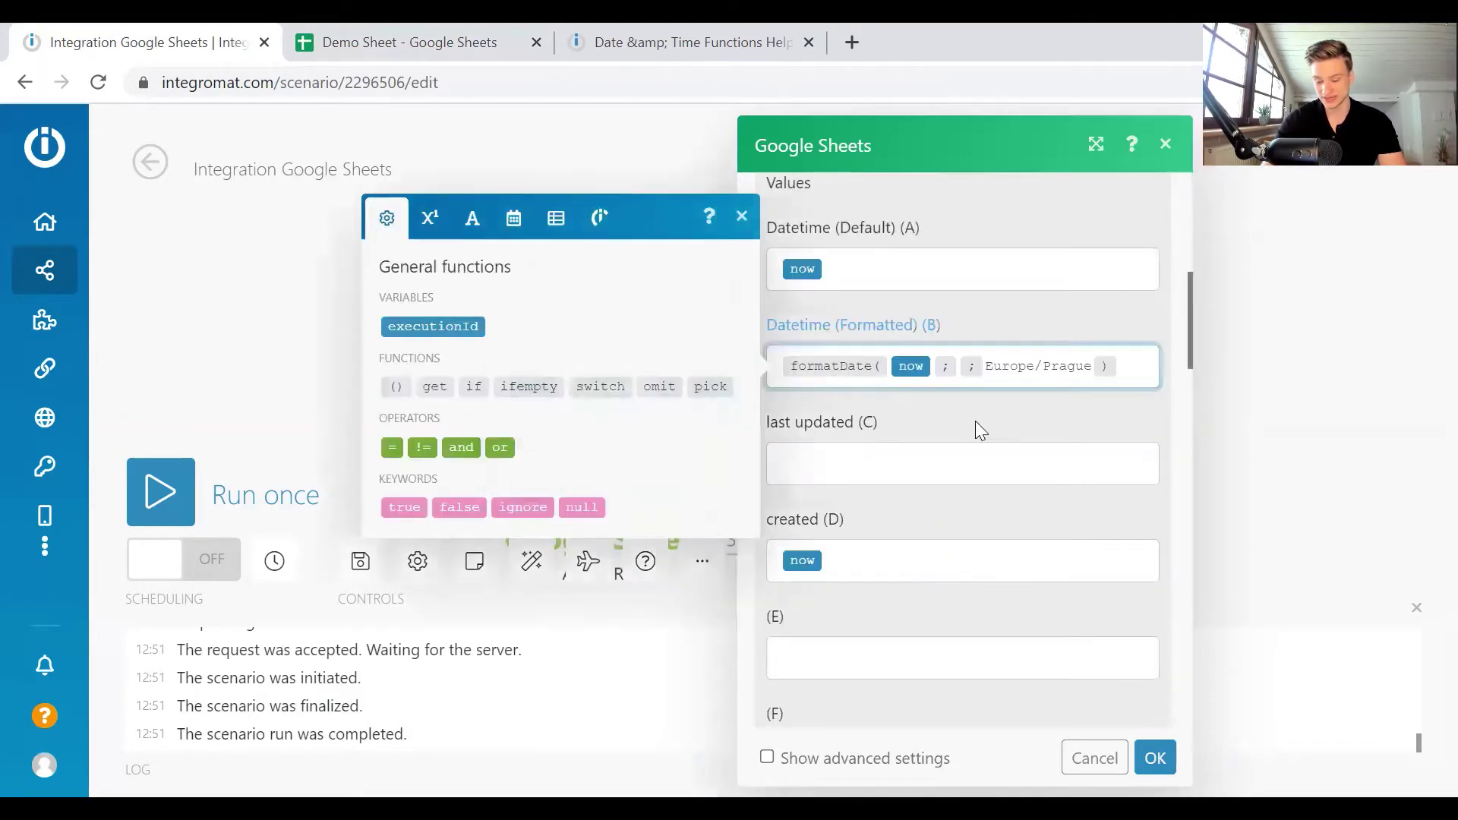
{"action": "left_click", "coordinate": [964, 471]}
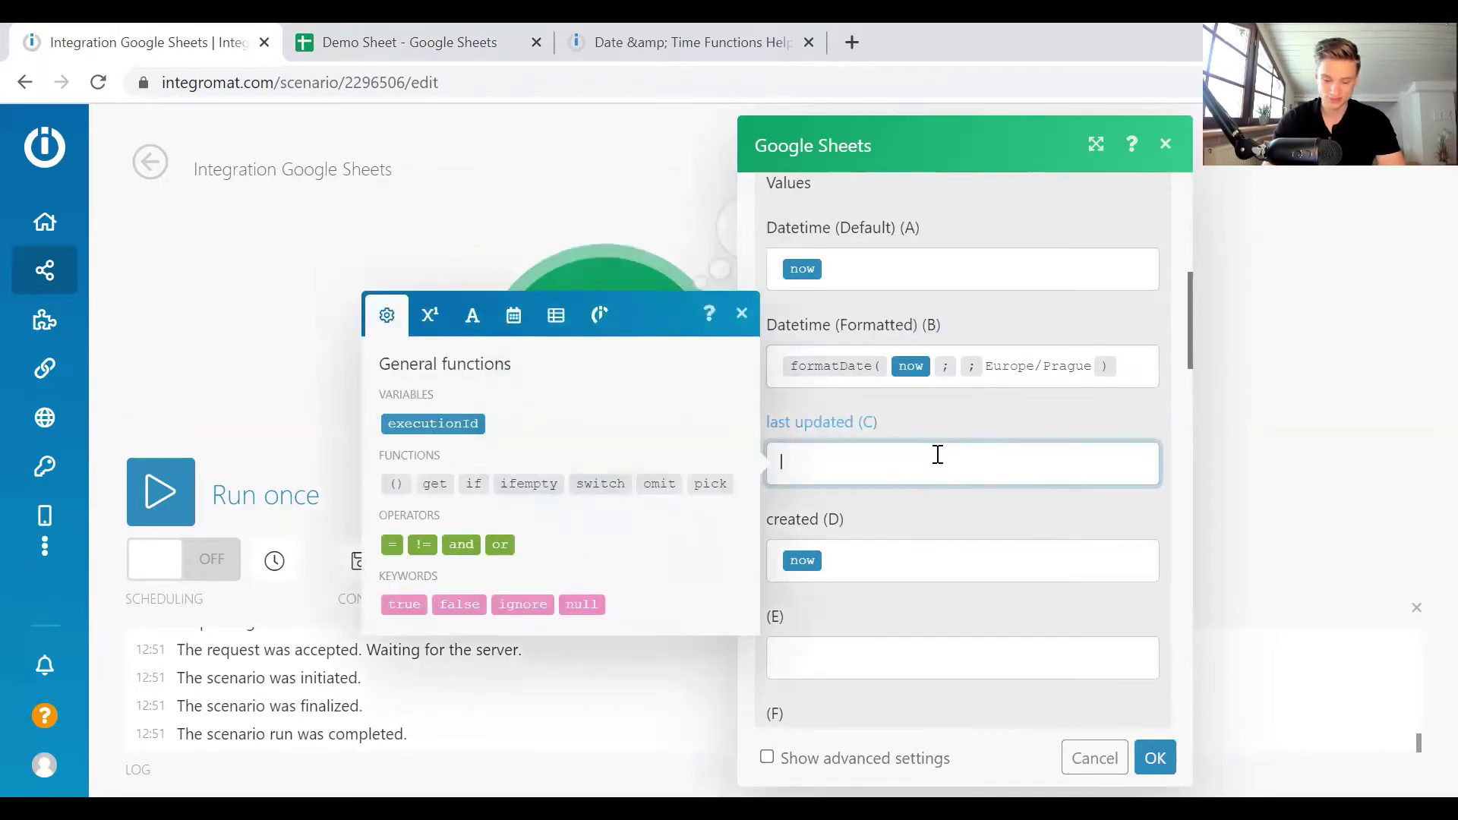
{"action": "left_click_drag", "start_coordinate": [1094, 366], "coordinate": [985, 366]}
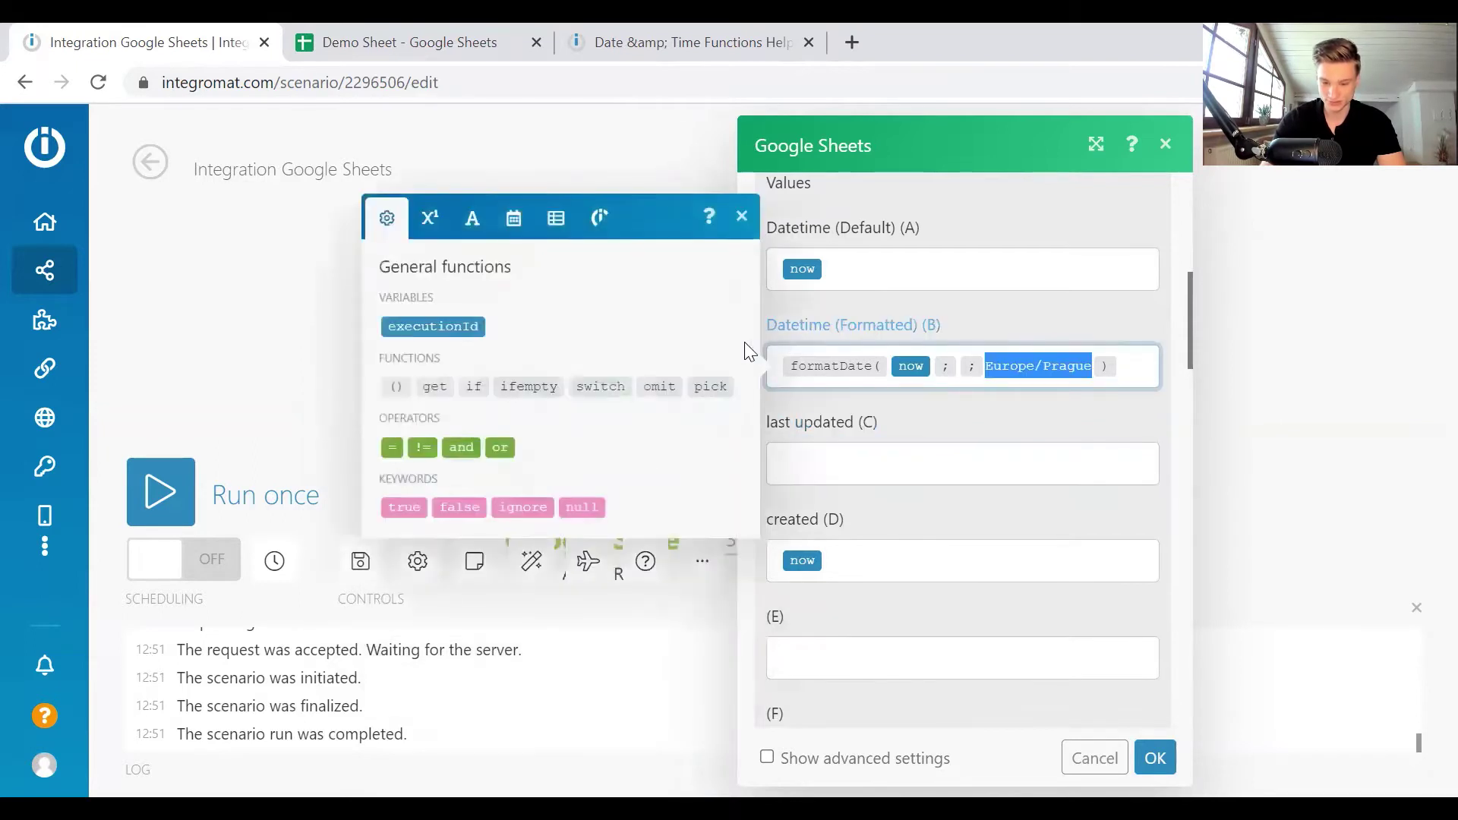
{"action": "key", "text": "ctrl+a"}
{"action": "key", "text": "BackSpace"}
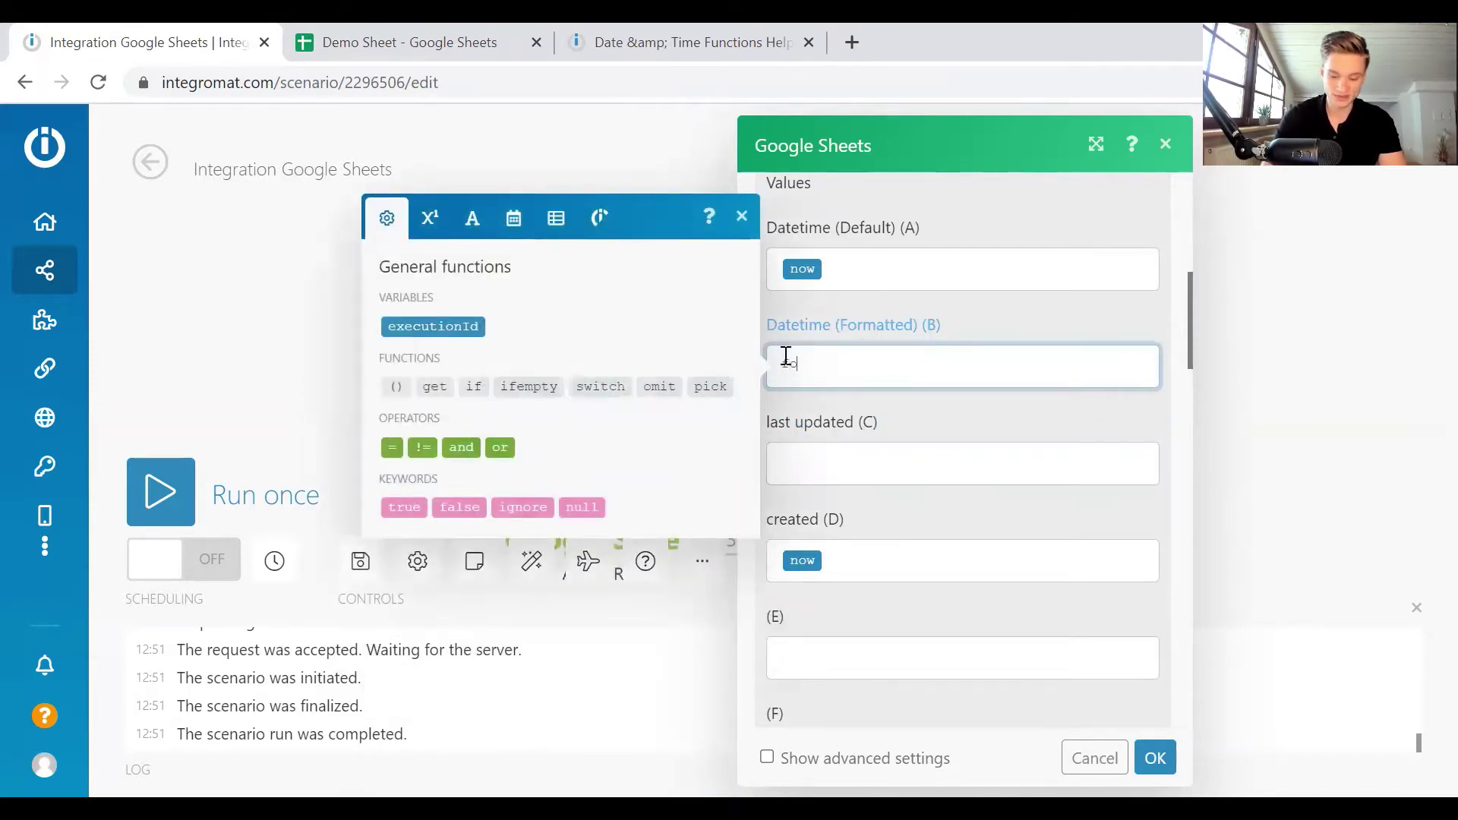
{"action": "type", "text": "formatdate"}
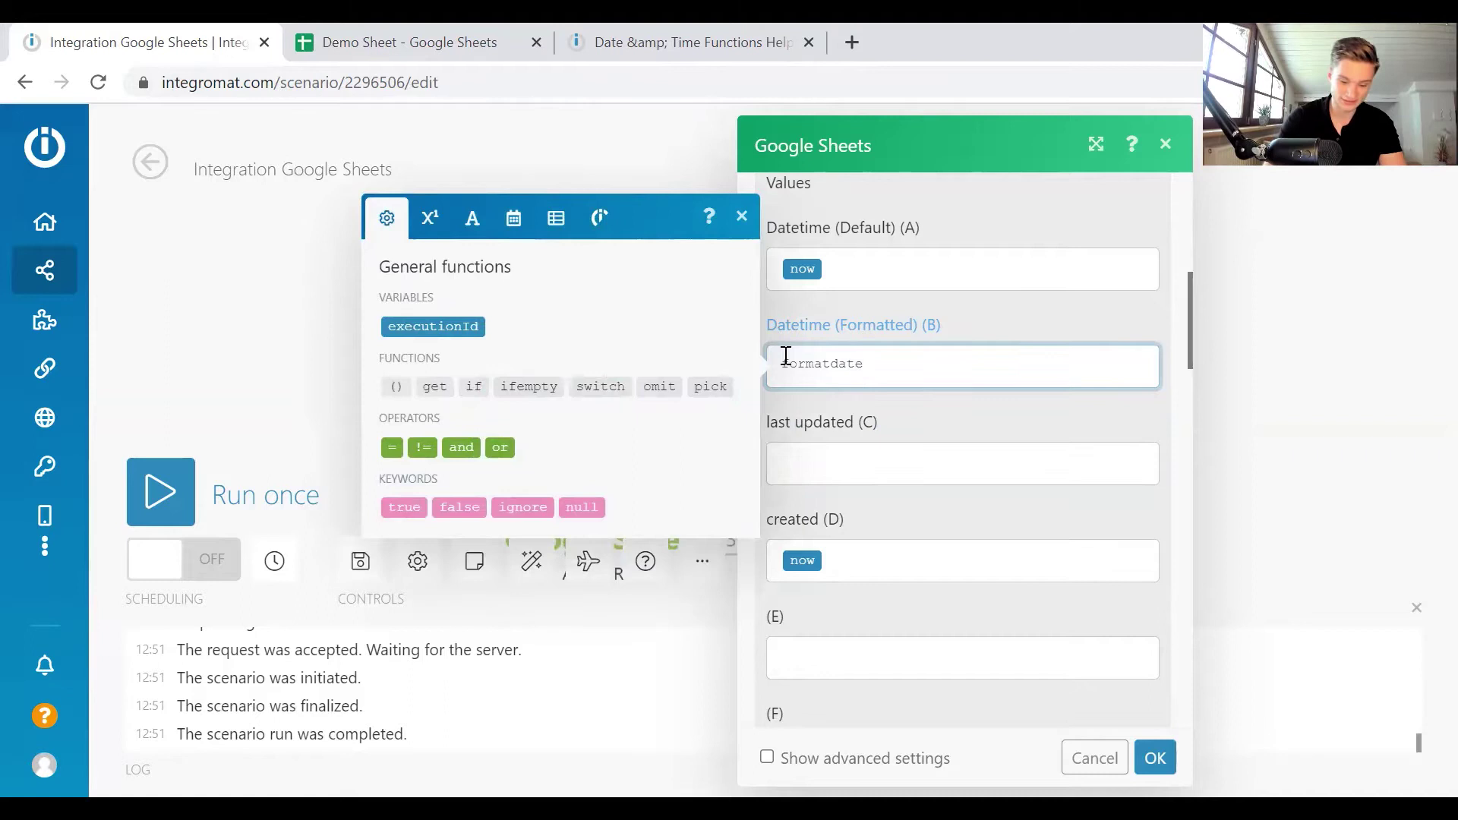
{"action": "key", "text": "BackSpace"}
{"action": "type", "text": "Da"}
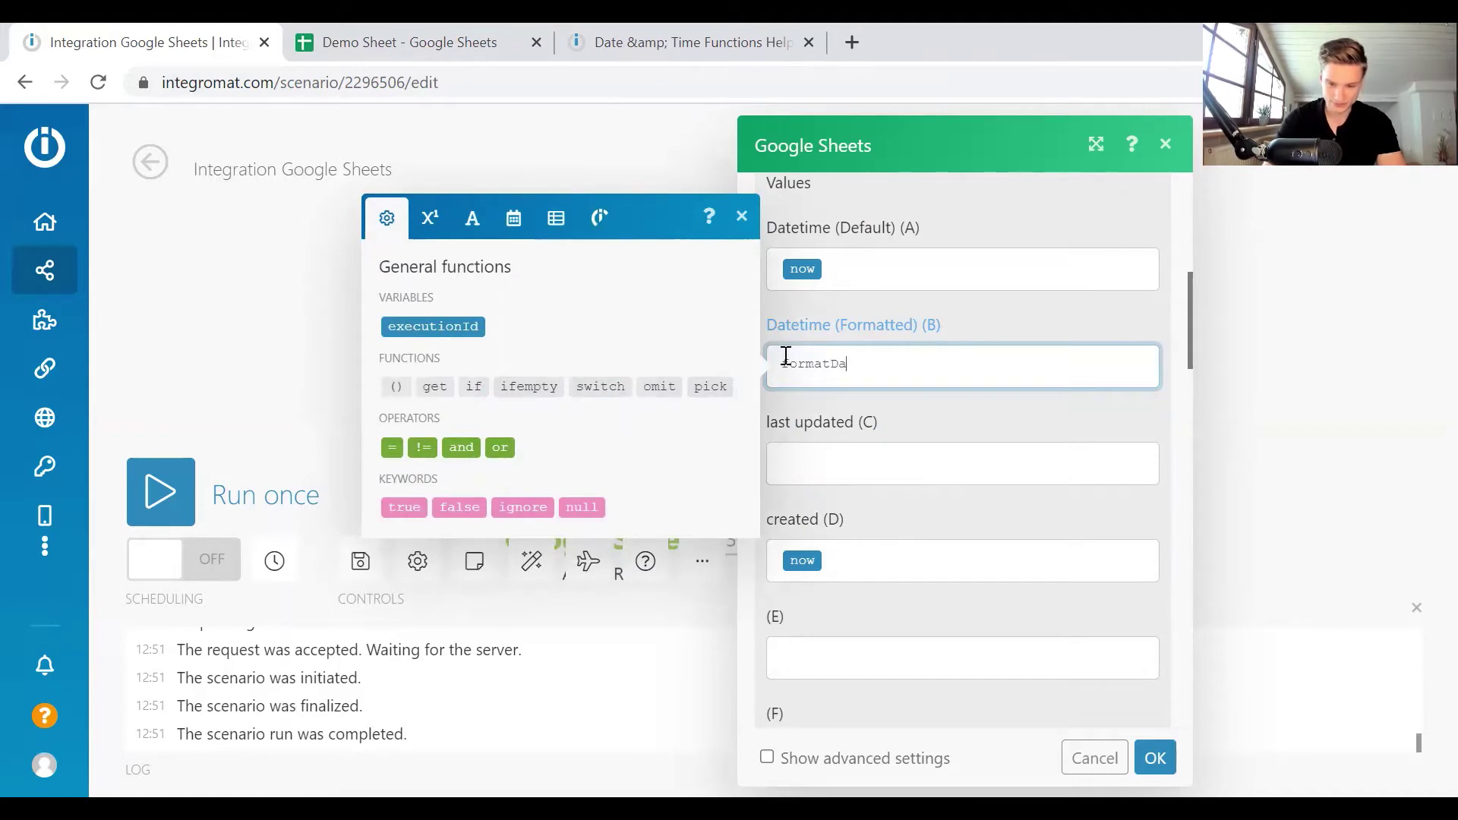
{"action": "type", "text": "te("}
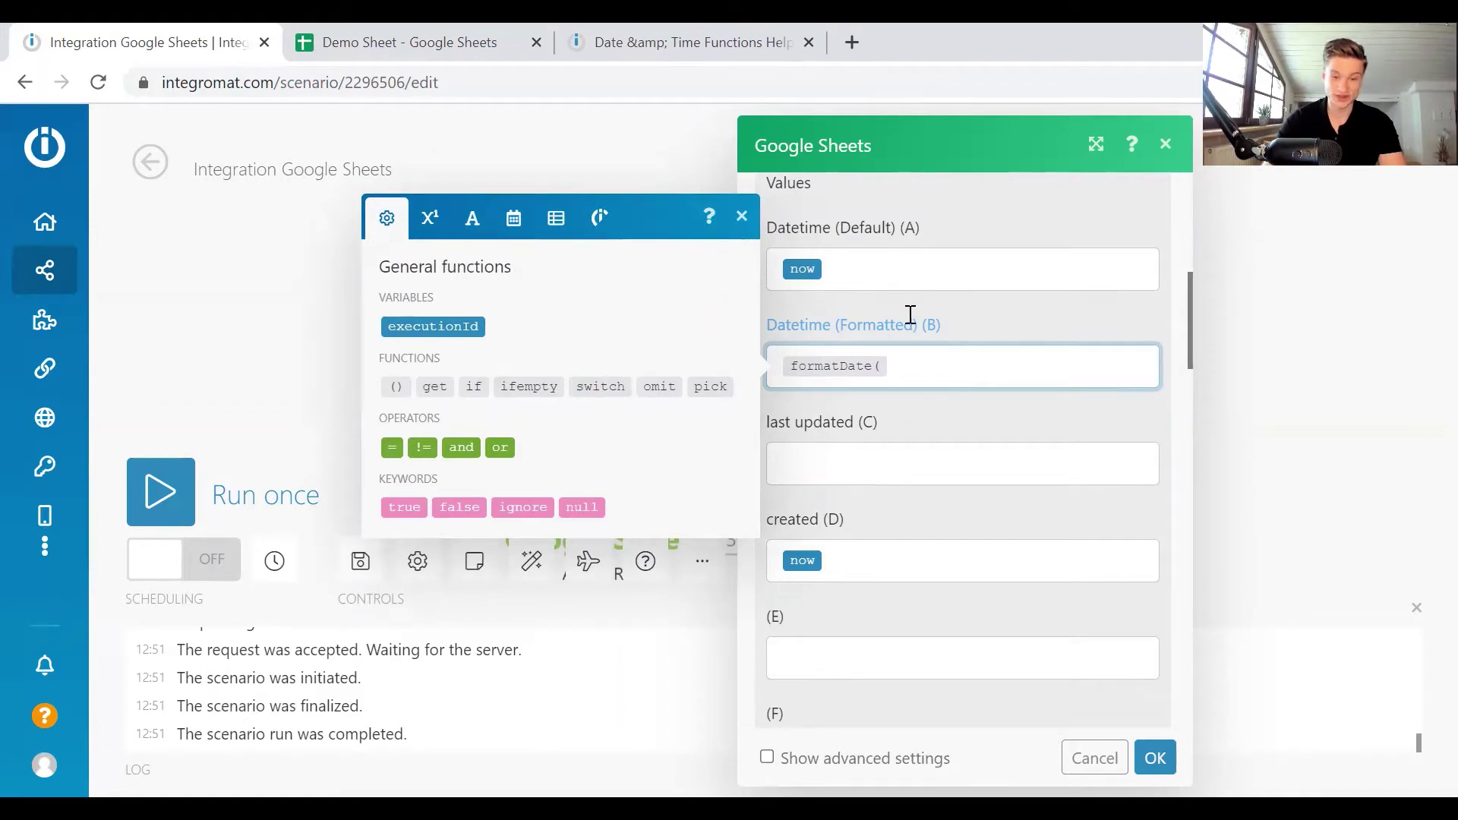
{"action": "left_click", "coordinate": [514, 218]}
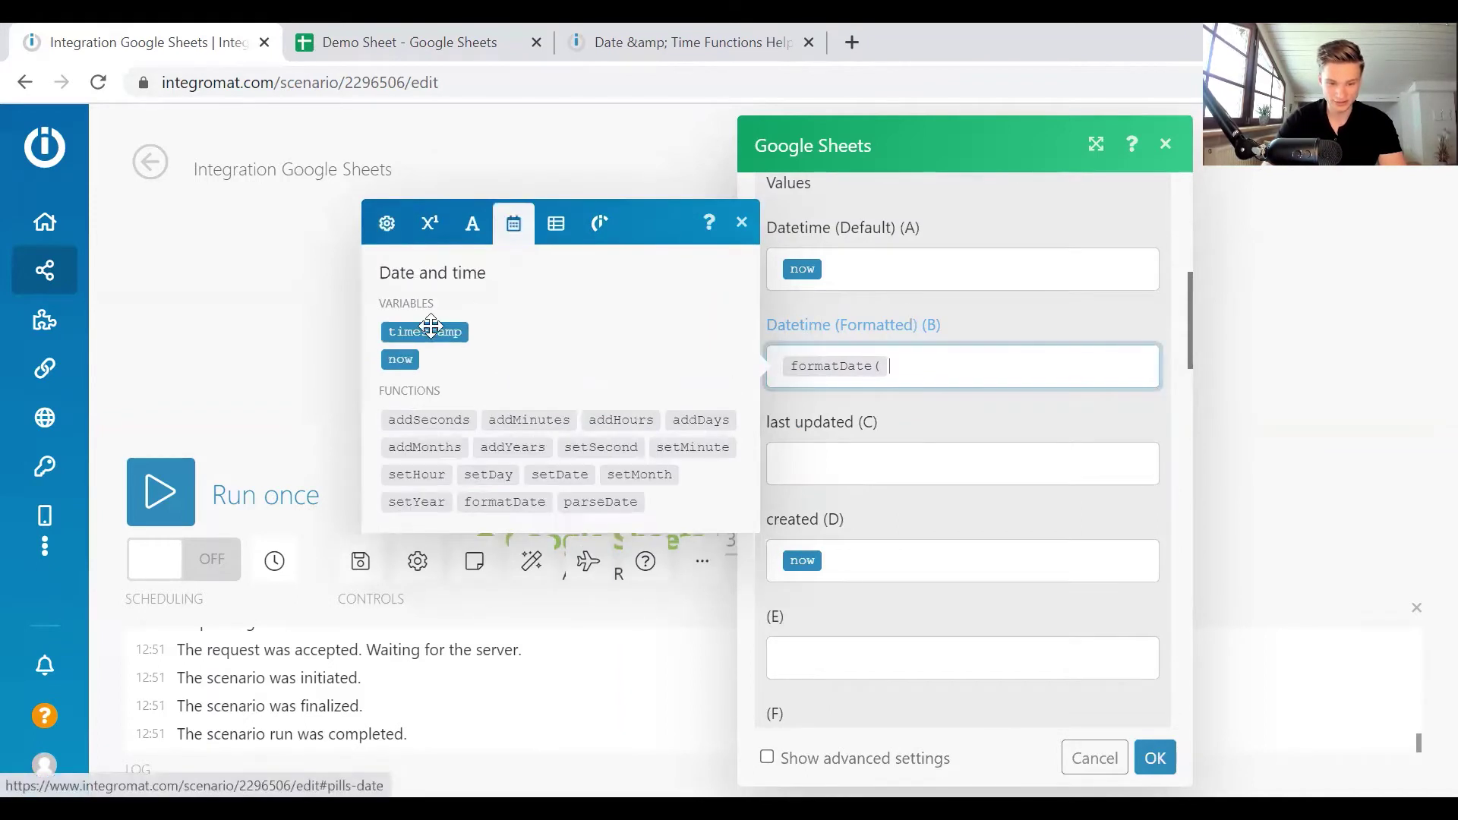
{"action": "left_click", "coordinate": [400, 360]}
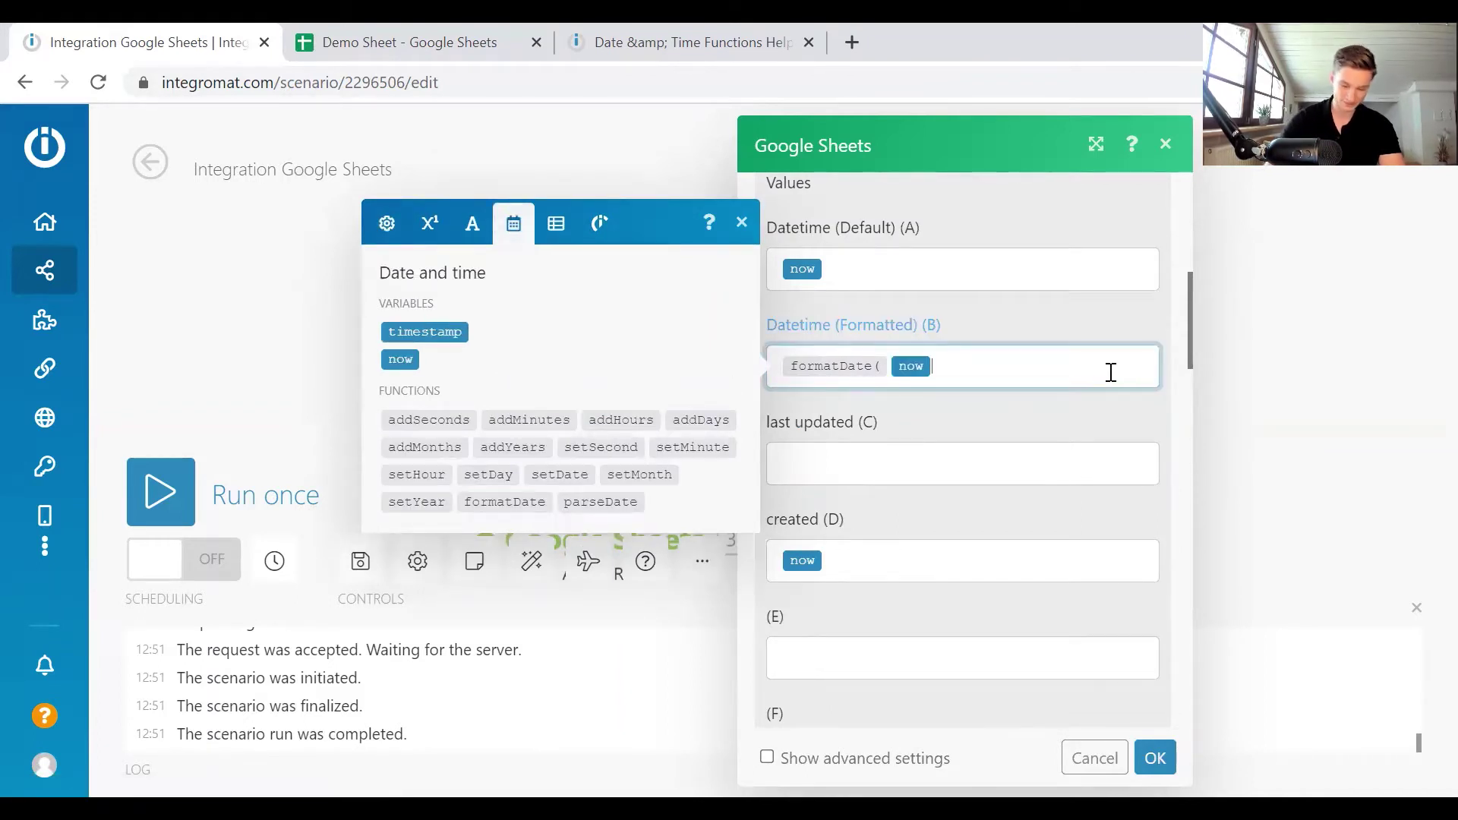
{"action": "type", "text": "; ;"}
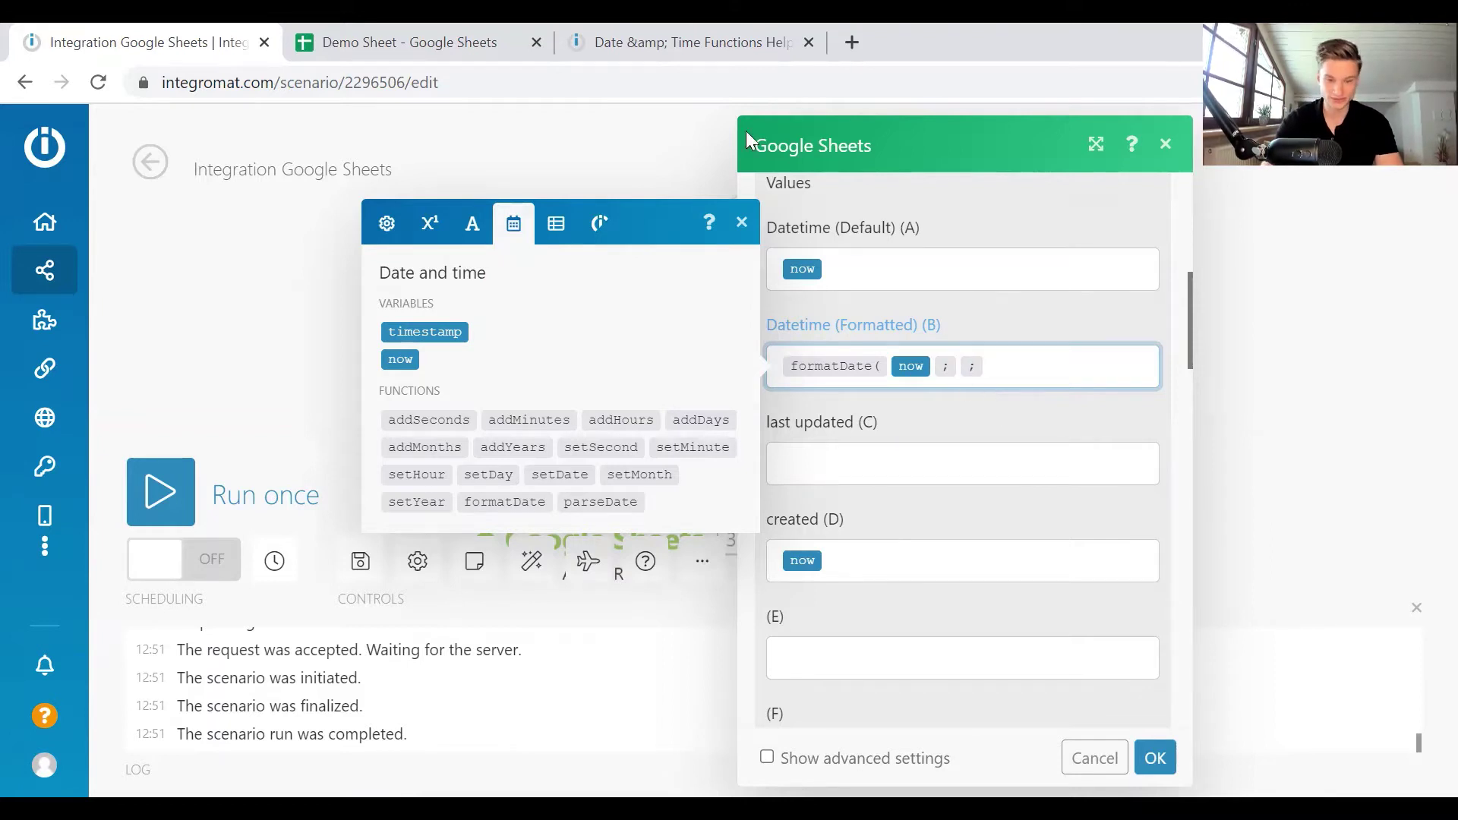
Step: Recheck the formatted timestamp in sheet cell B3, then resume editing the B value
{"action": "left_click", "coordinate": [284, 237]}
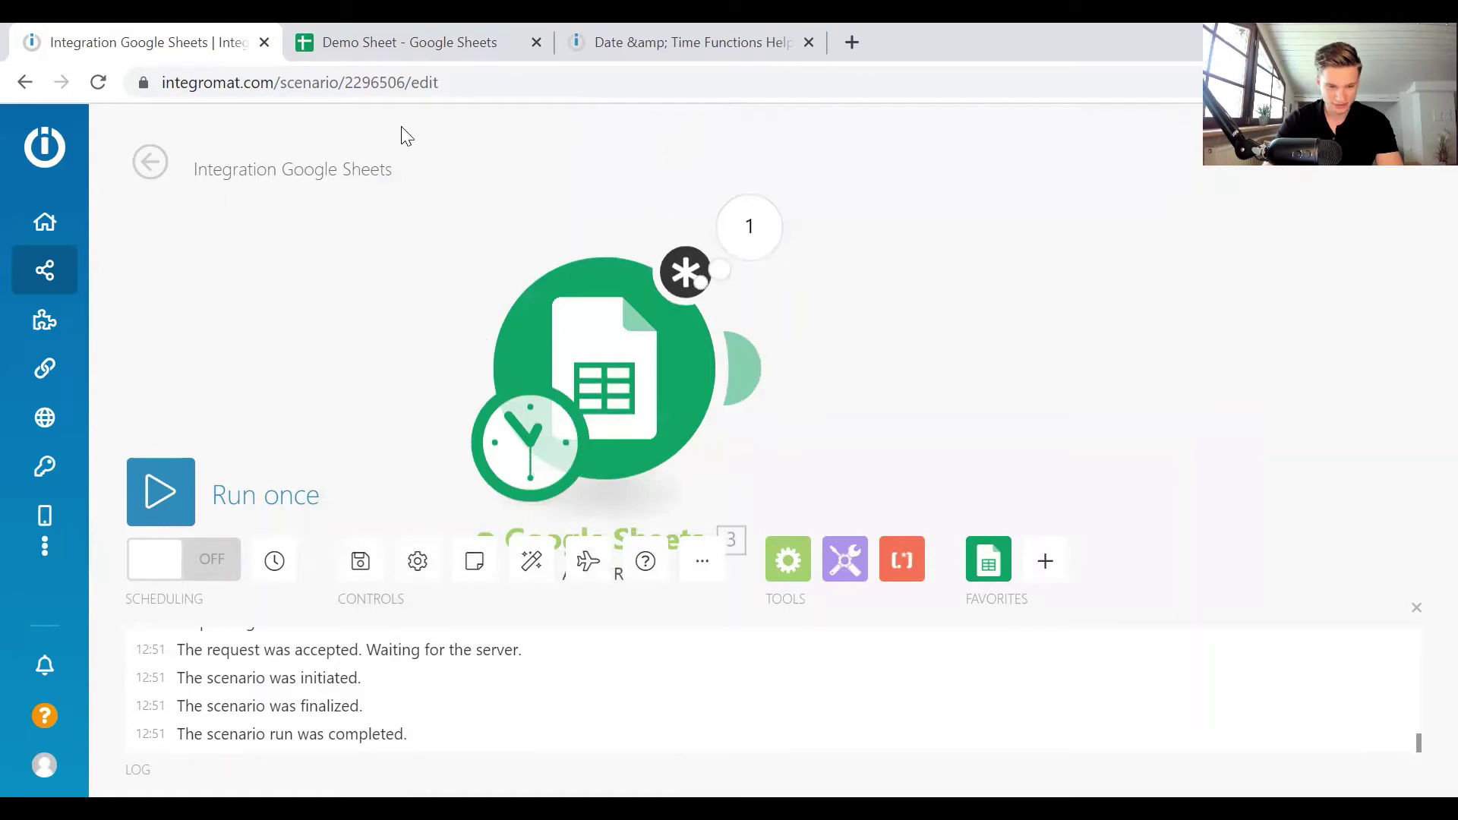
{"action": "left_click", "coordinate": [621, 355]}
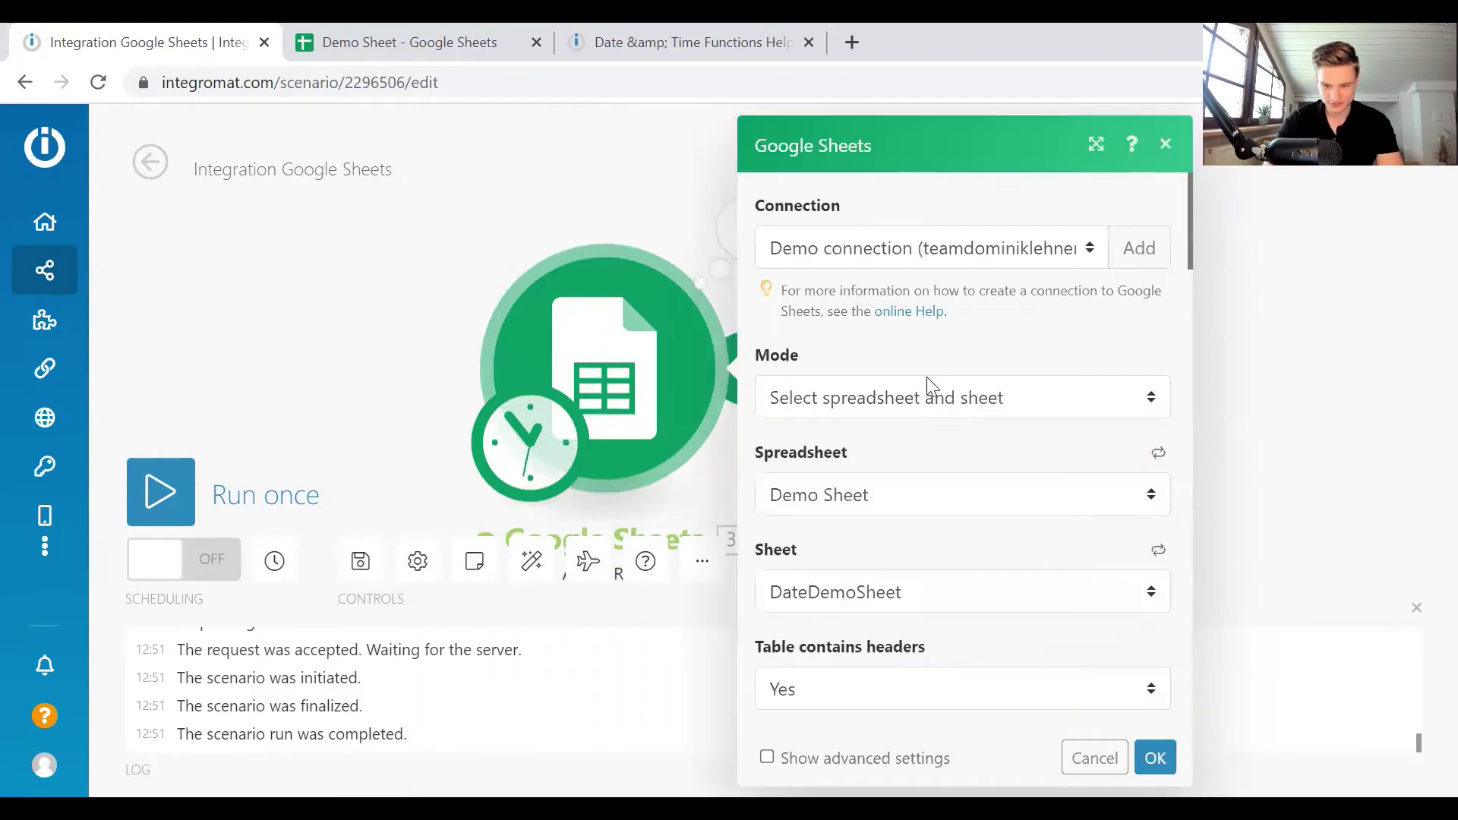
{"action": "left_click", "coordinate": [410, 41]}
{"action": "left_click", "coordinate": [665, 401]}
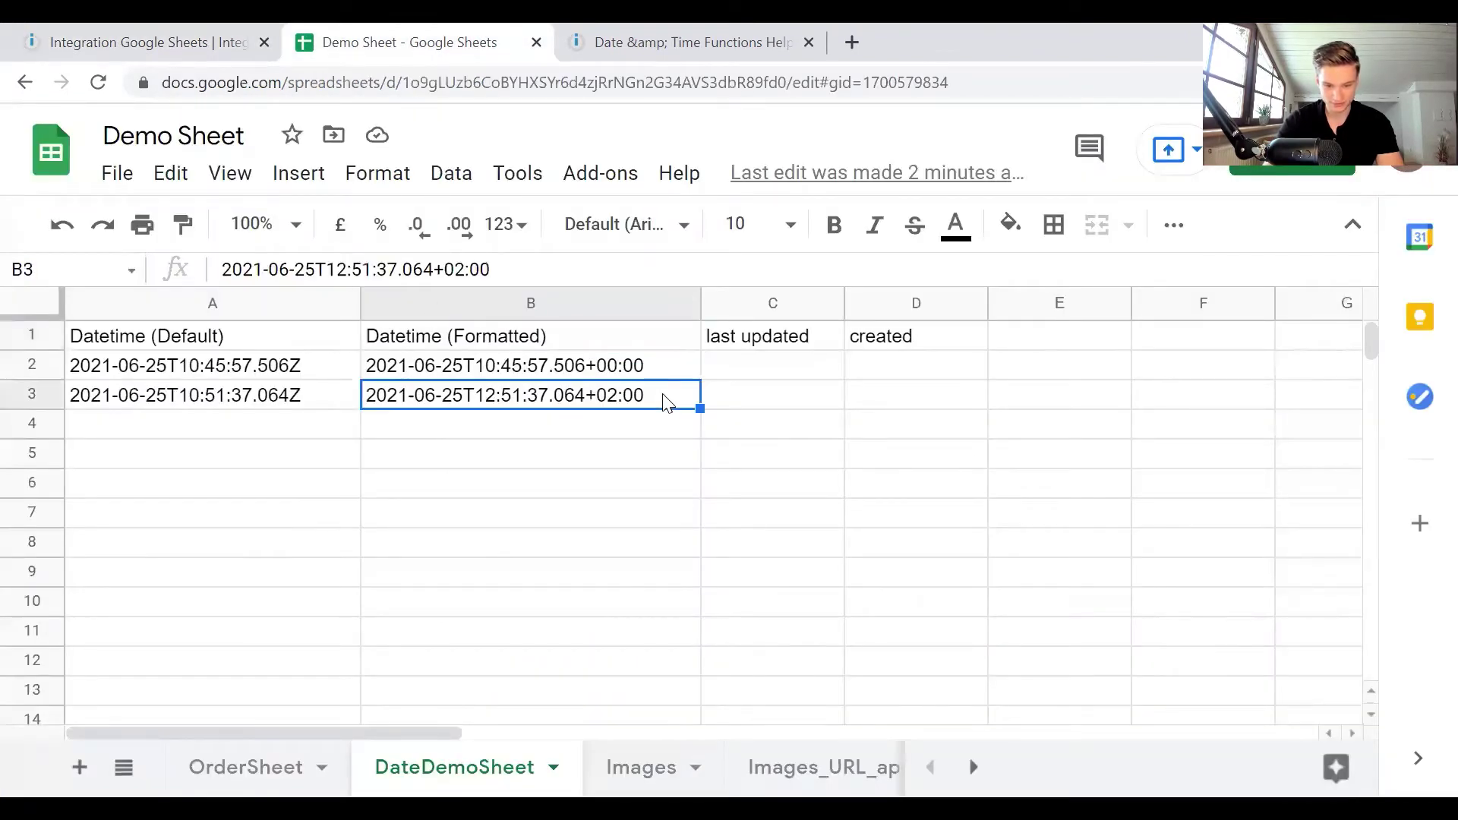
{"action": "left_click", "coordinate": [190, 43]}
{"action": "scroll", "coordinate": [885, 525], "scroll_direction": "down", "scroll_amount": 4}
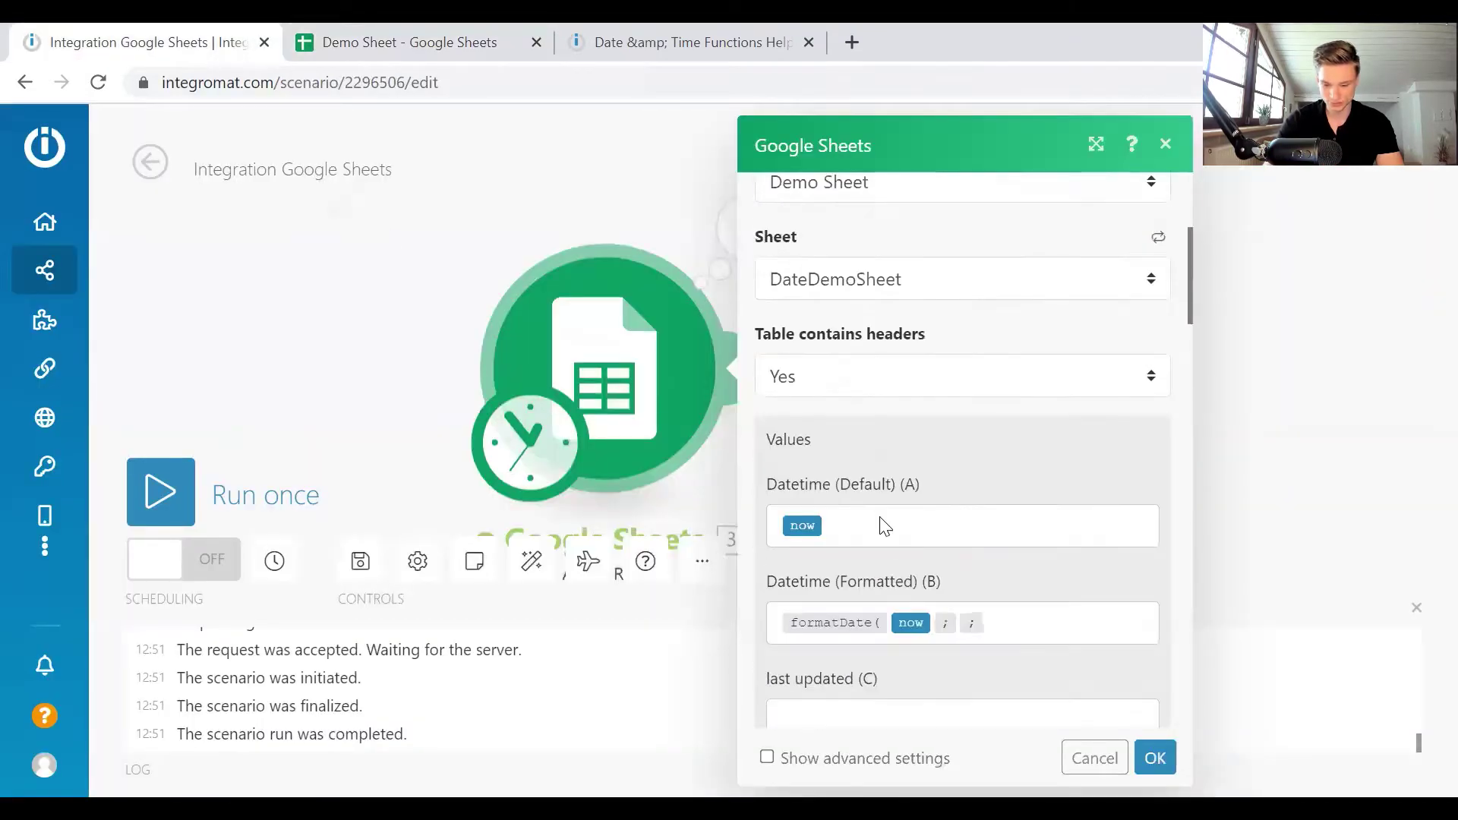
{"action": "left_click", "coordinate": [1061, 591]}
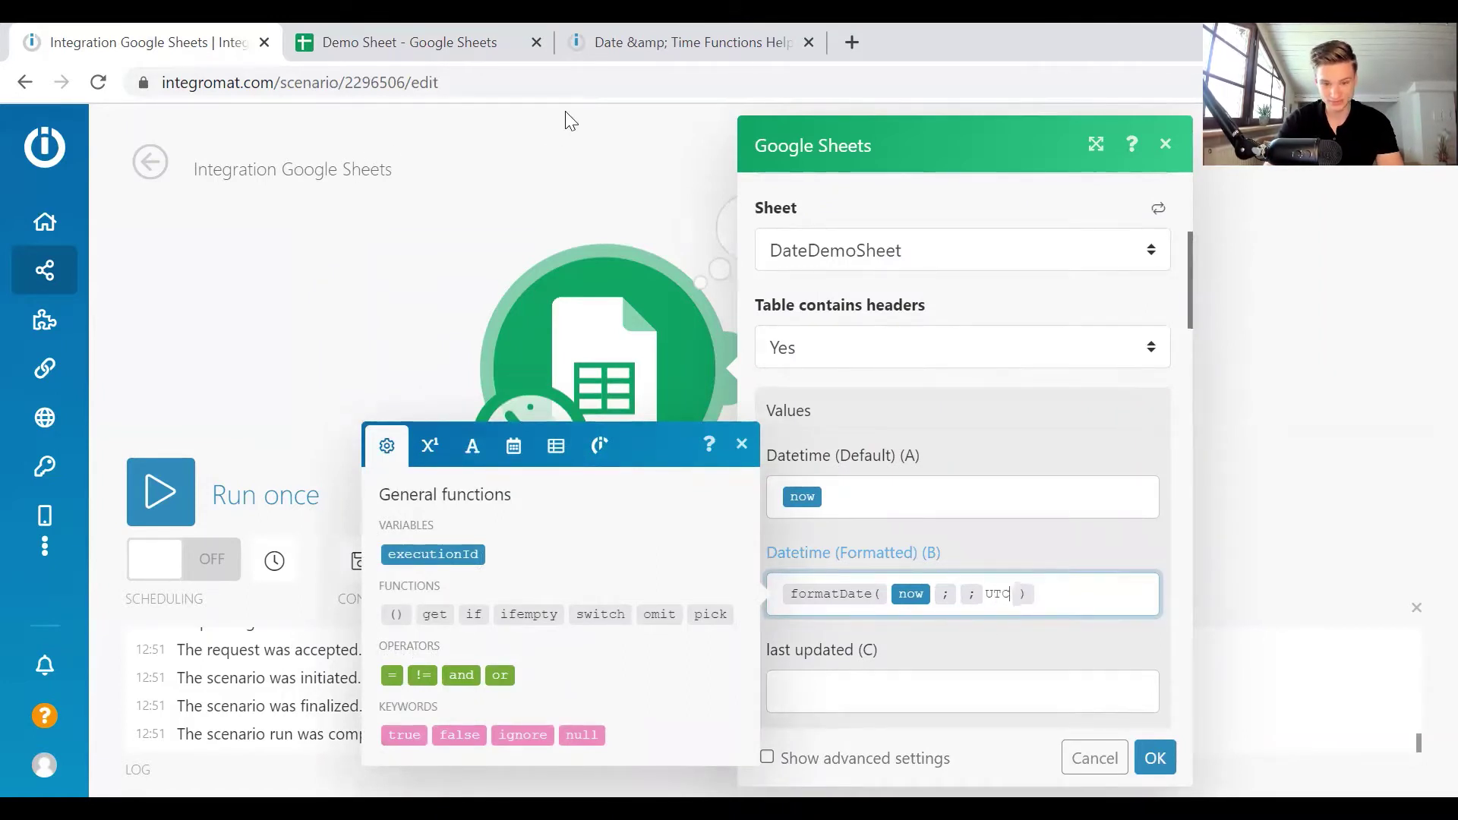
Step: Read formatDate's timezone parameter in the date functions help and open the tz database time zones list
{"action": "left_click", "coordinate": [589, 59]}
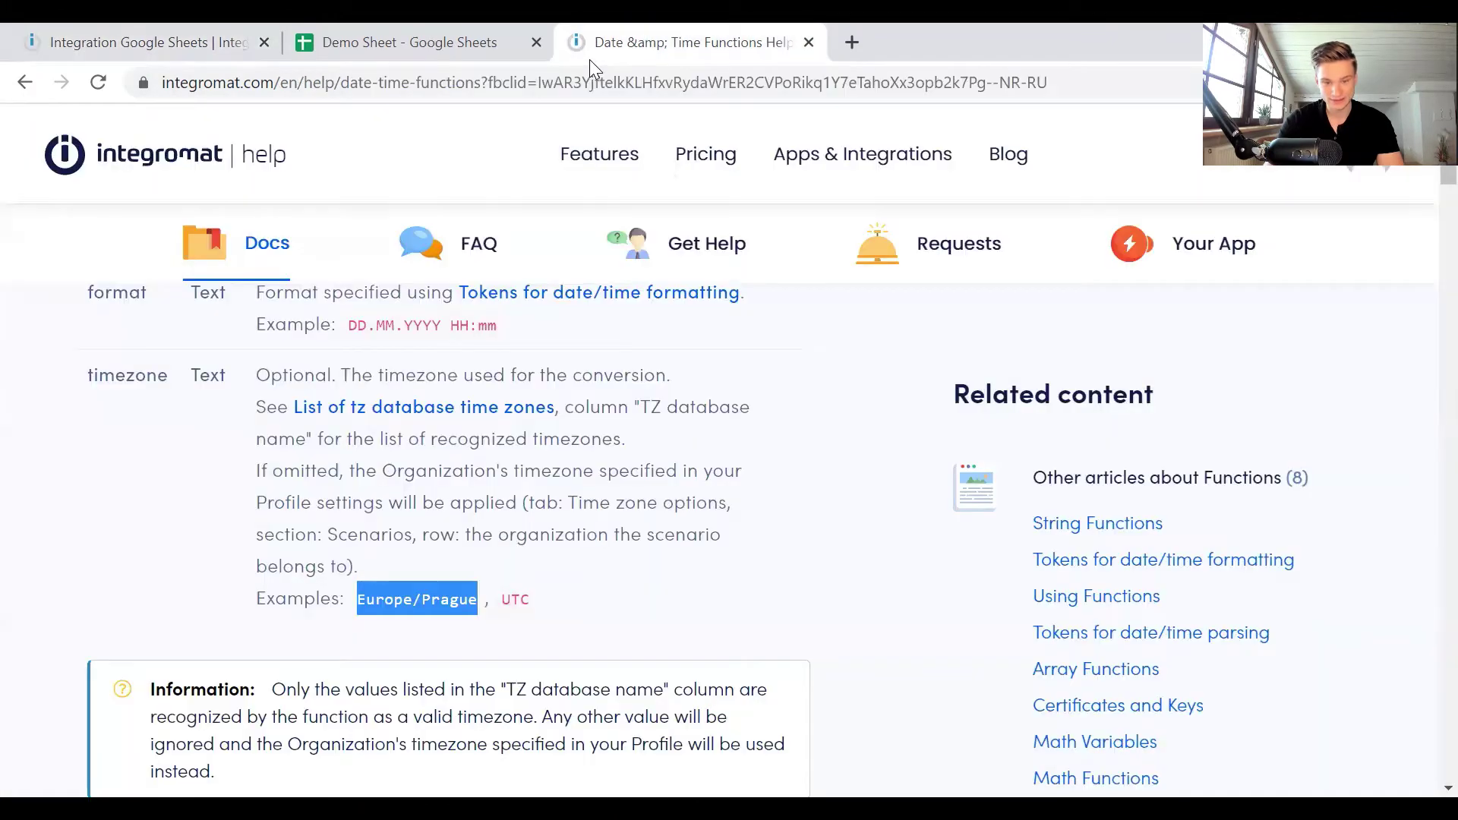
{"action": "scroll", "coordinate": [266, 436], "scroll_direction": "up", "scroll_amount": 1}
{"action": "scroll", "coordinate": [641, 185], "scroll_direction": "down", "scroll_amount": 1}
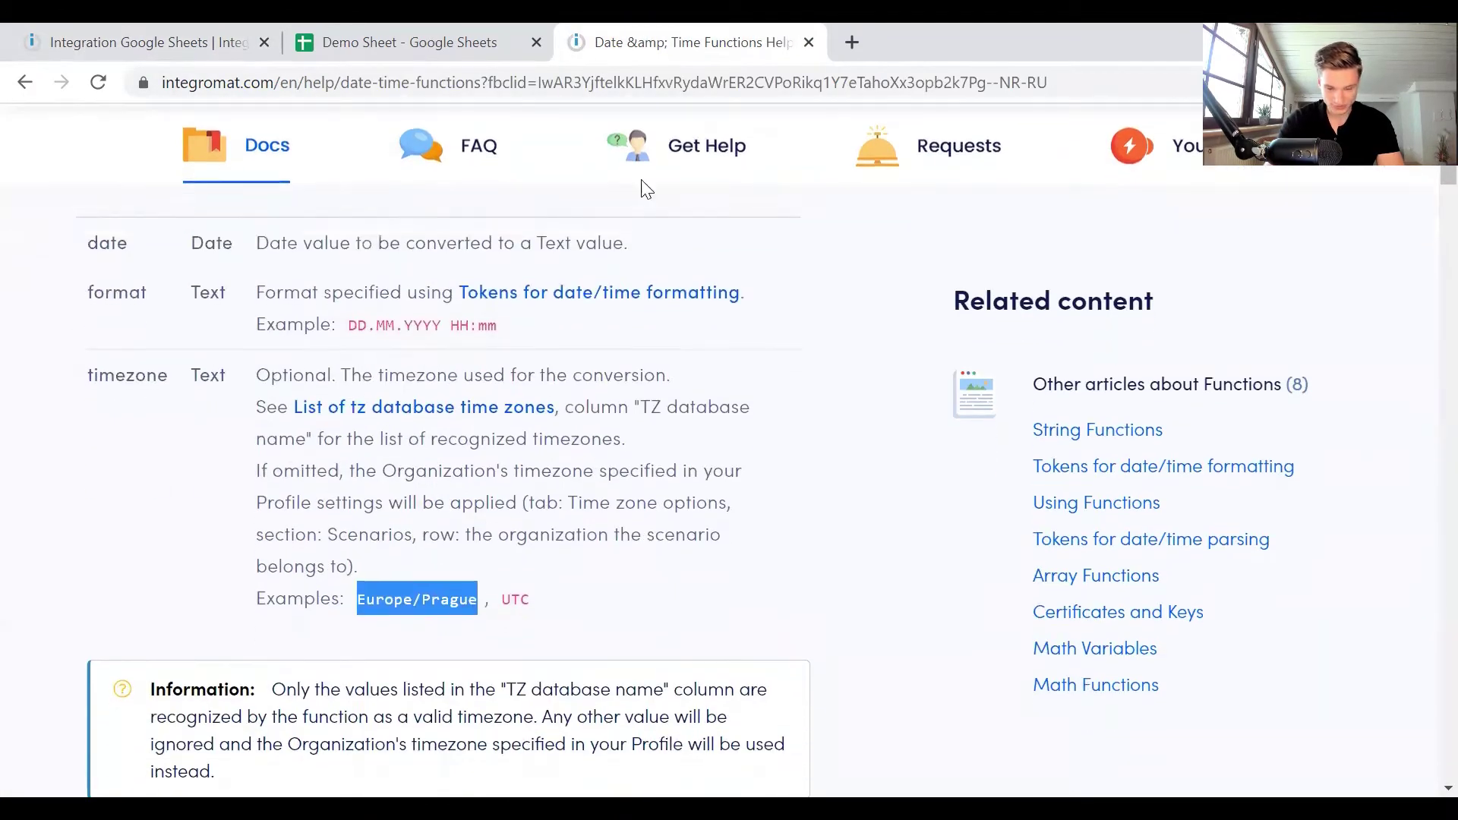
{"action": "scroll", "coordinate": [423, 488], "scroll_direction": "up", "scroll_amount": 8}
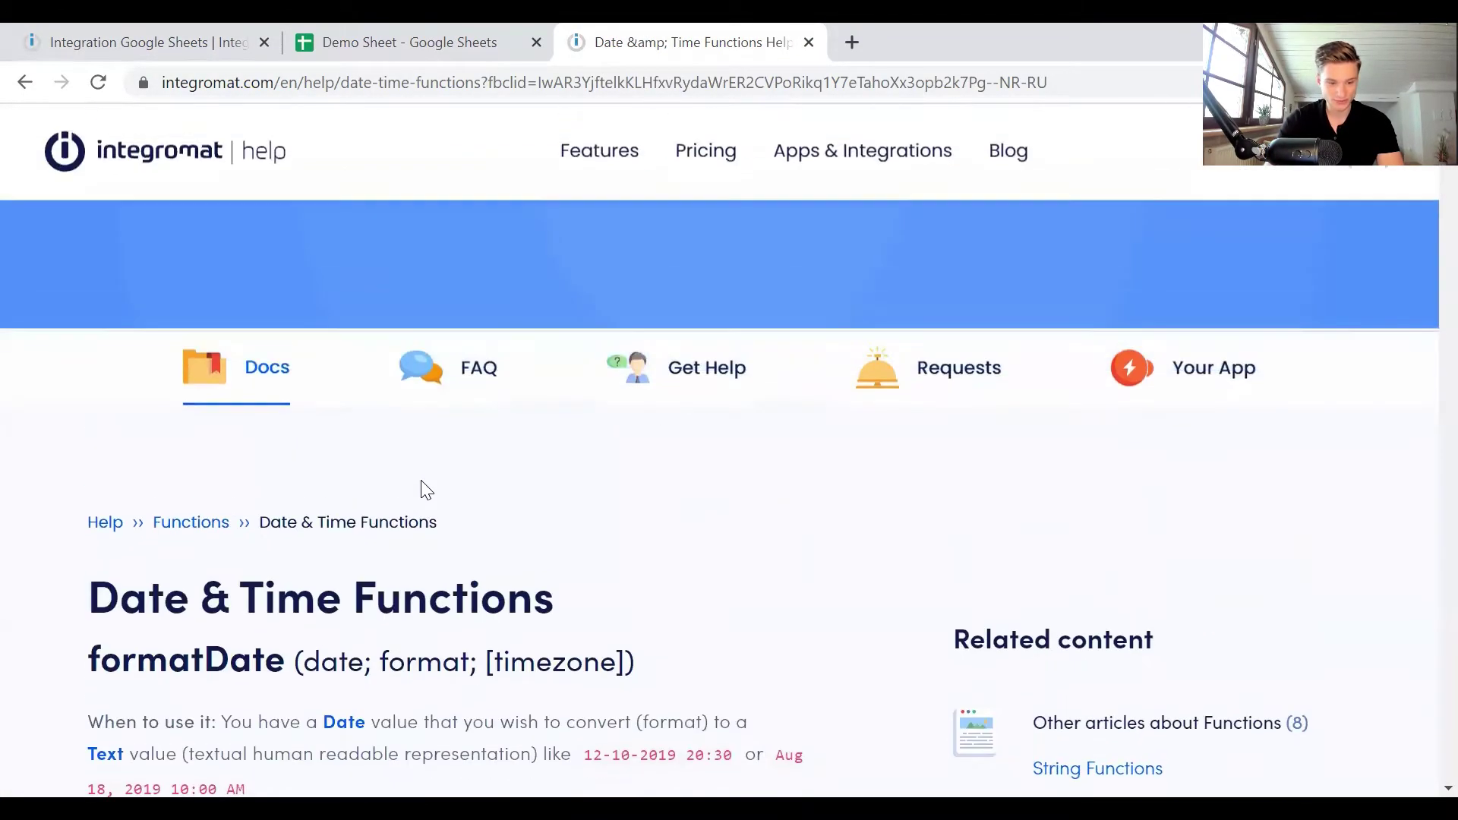
{"action": "left_click_drag", "start_coordinate": [289, 451], "coordinate": [98, 452]}
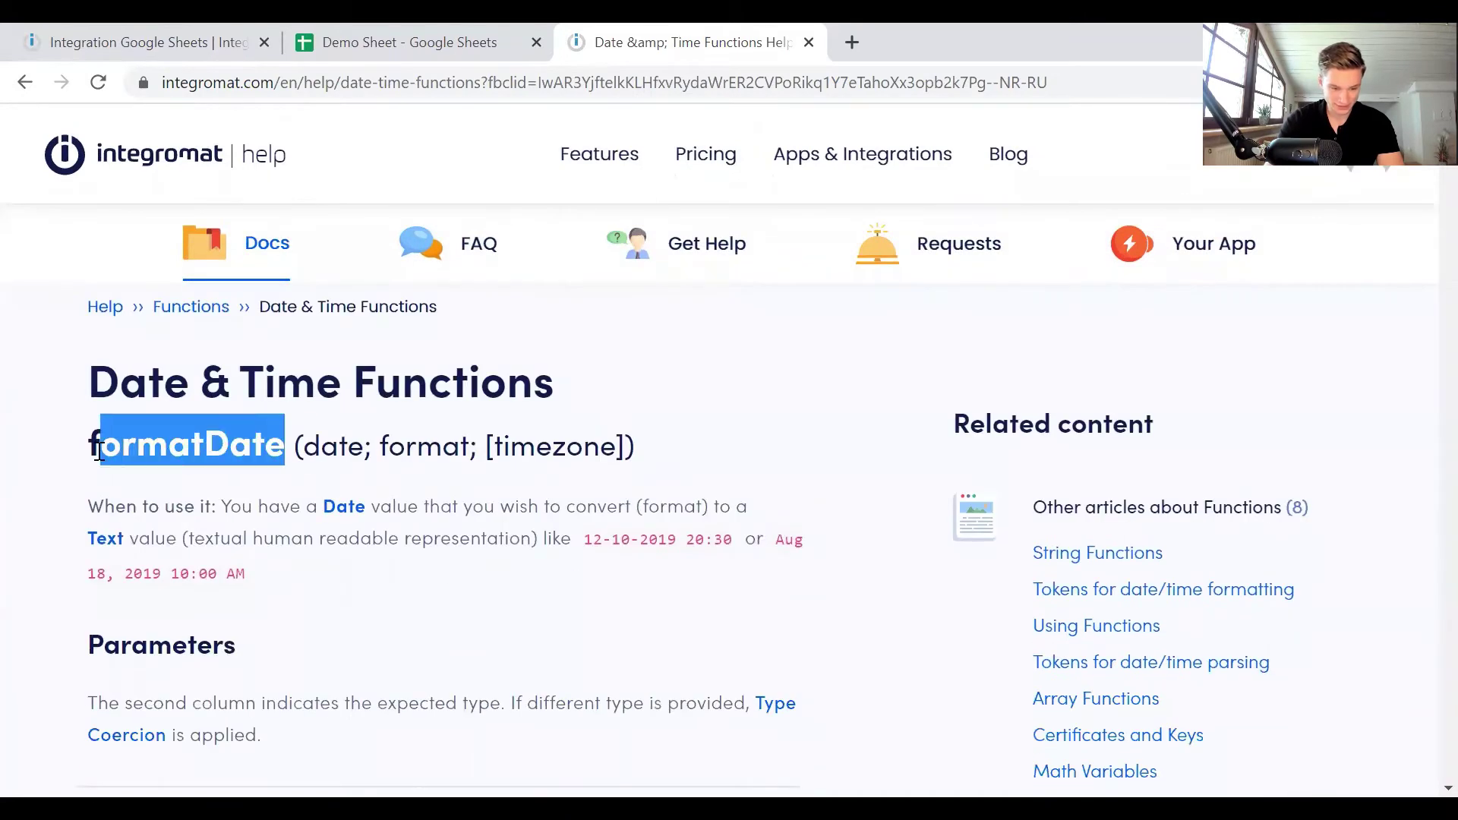
{"action": "scroll", "coordinate": [456, 478], "scroll_direction": "down", "scroll_amount": 5}
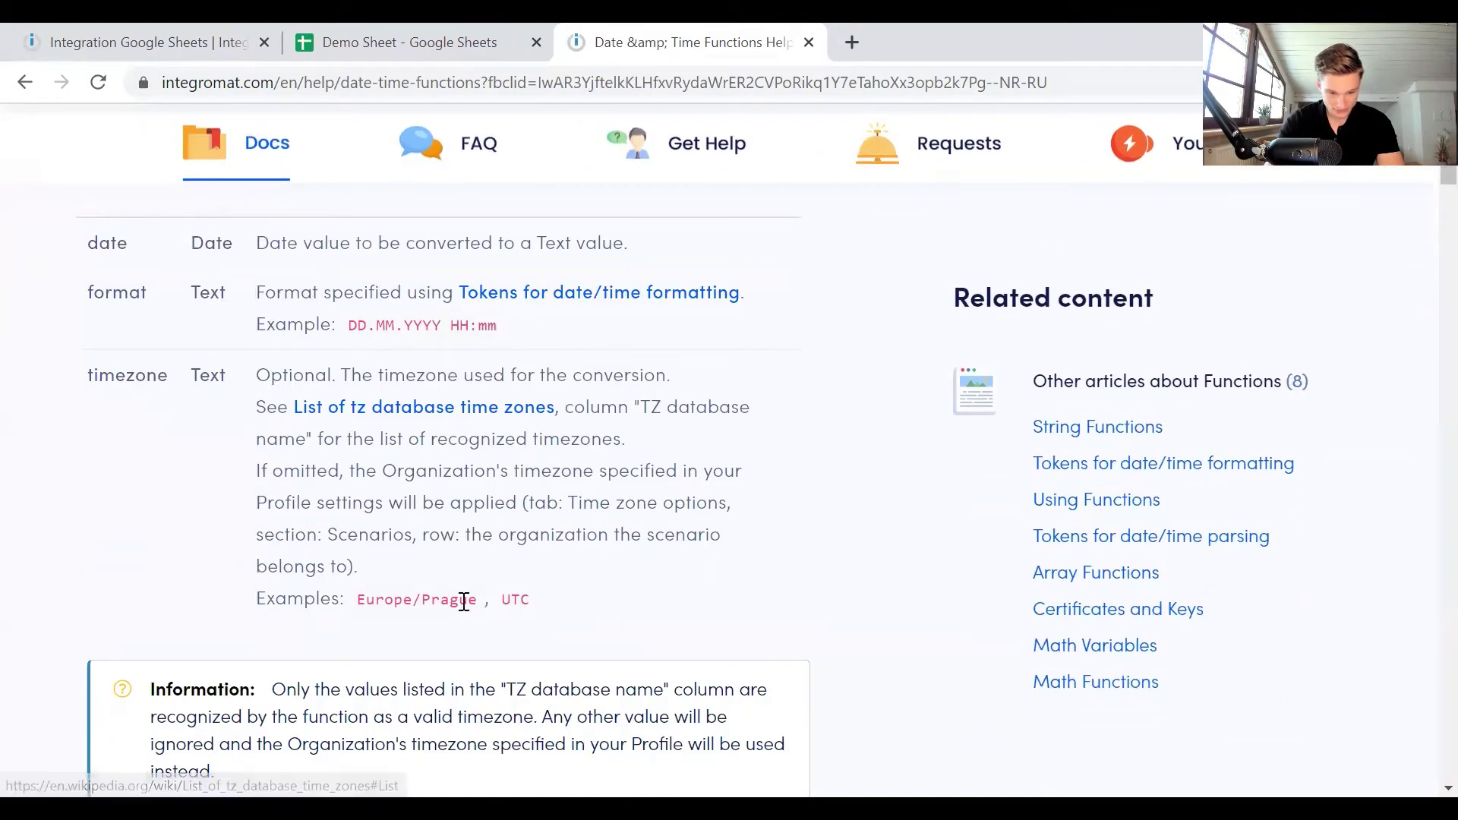
{"action": "left_click", "coordinate": [423, 413]}
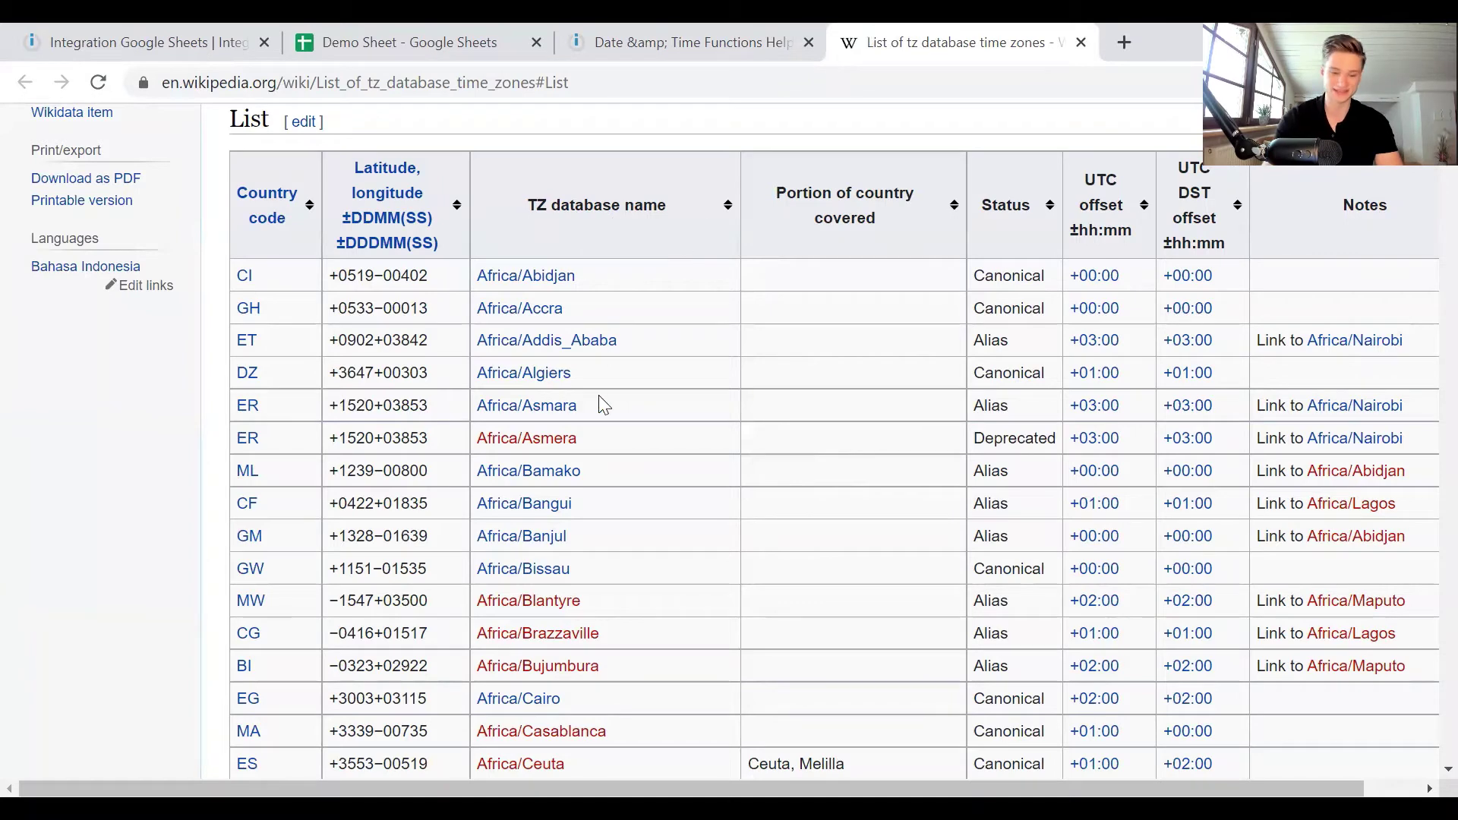
Step: Browse the Wikipedia tz database list for zone names such as Africa/Cairo and America/Jamaica
{"action": "scroll", "coordinate": [585, 403], "scroll_direction": "down", "scroll_amount": 4}
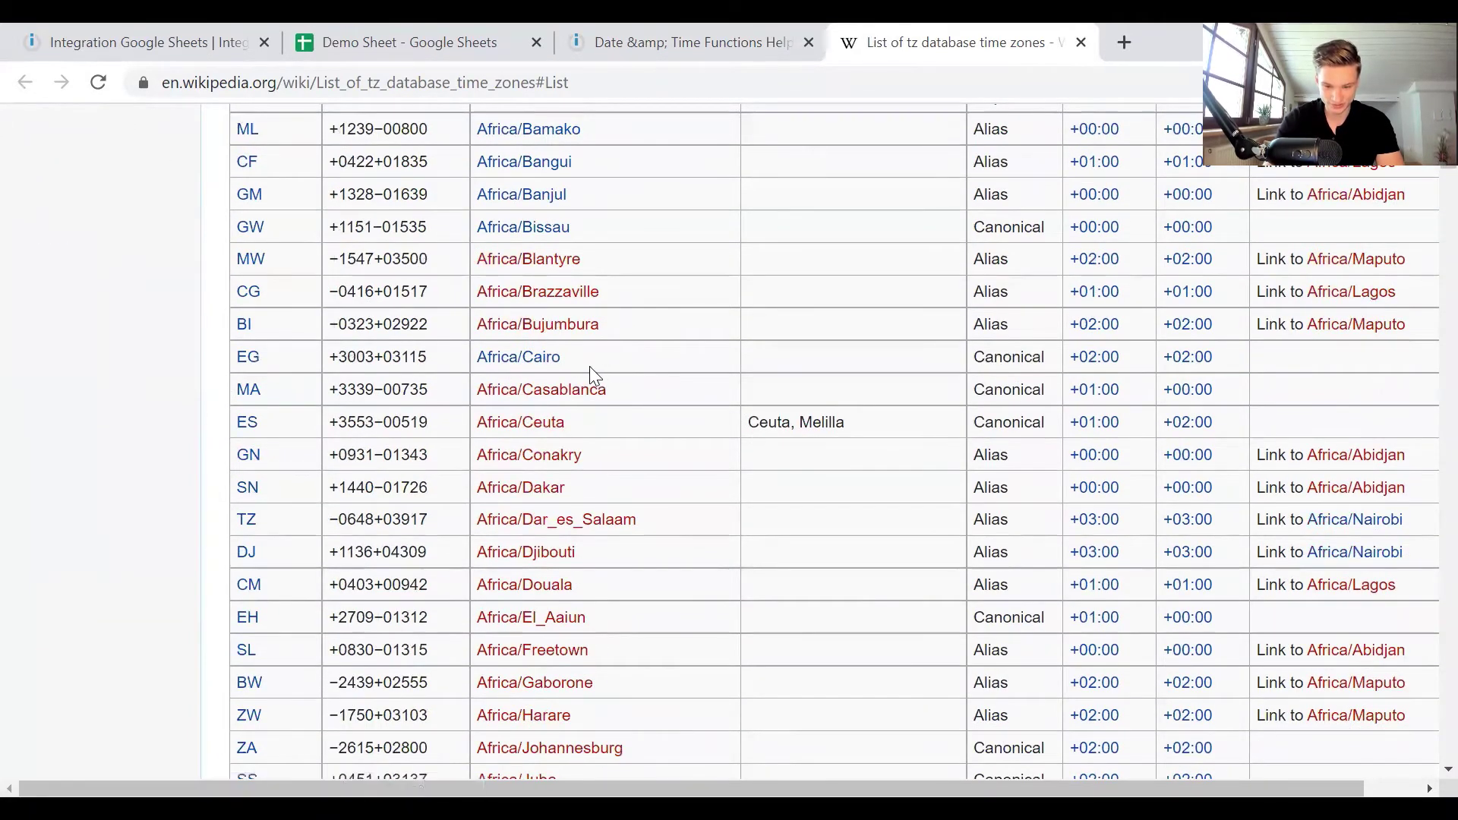
{"action": "left_click_drag", "start_coordinate": [589, 366], "coordinate": [474, 369]}
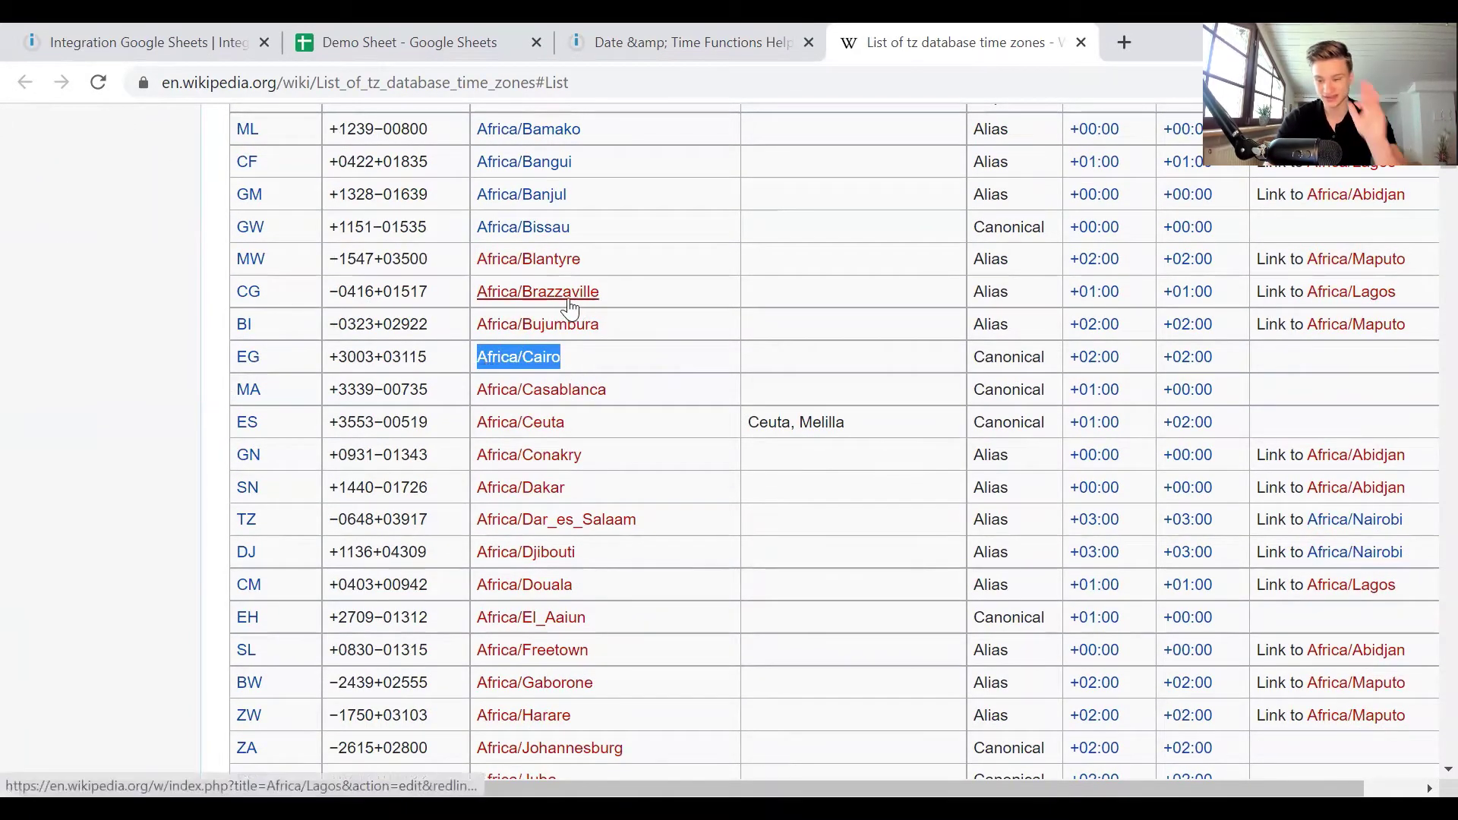
{"action": "scroll", "coordinate": [647, 327], "scroll_direction": "up", "scroll_amount": 6}
{"action": "scroll", "coordinate": [628, 437], "scroll_direction": "down", "scroll_amount": 11}
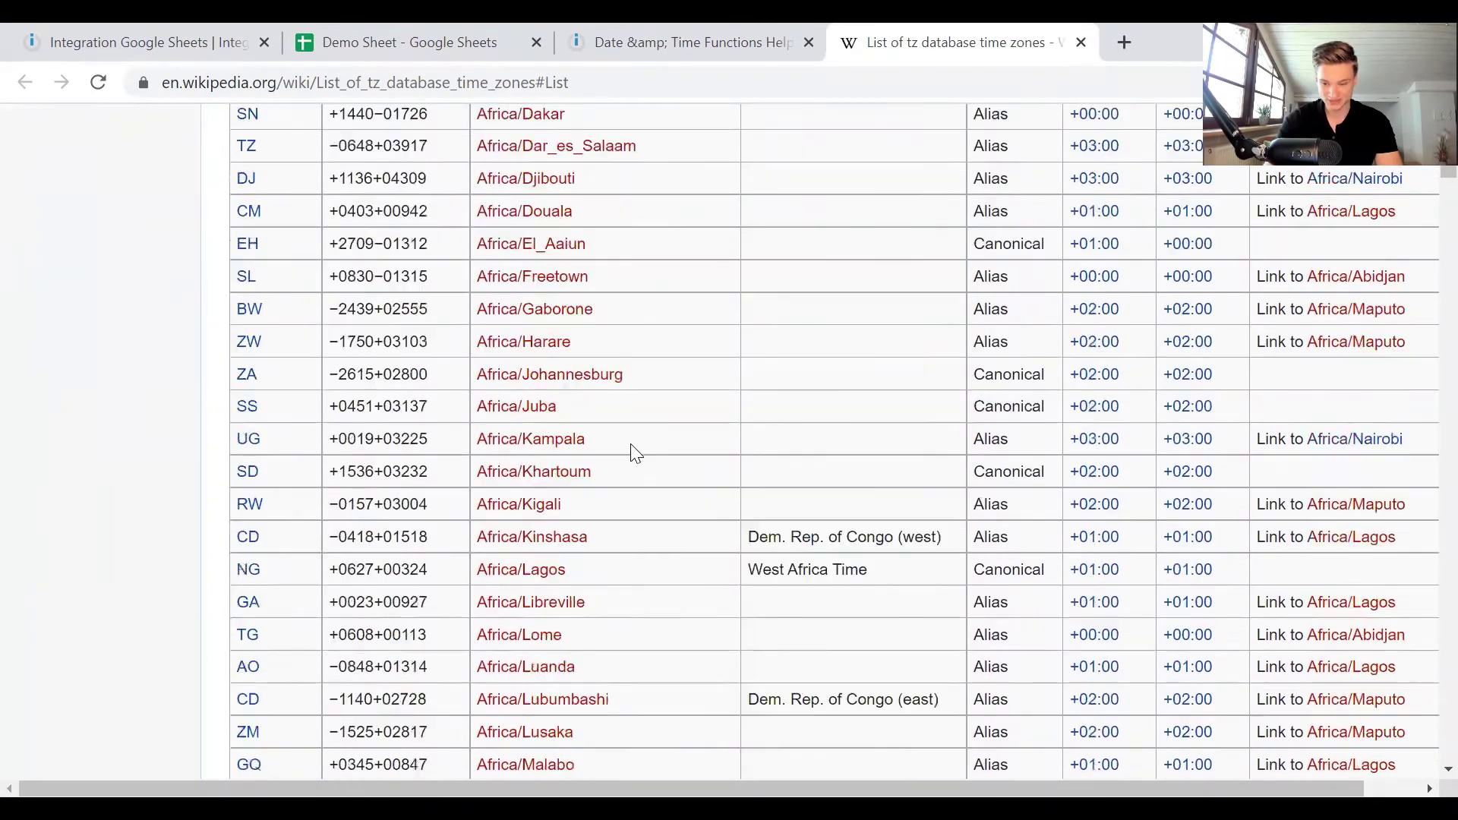
{"action": "scroll", "coordinate": [636, 454], "scroll_direction": "down", "scroll_amount": 20}
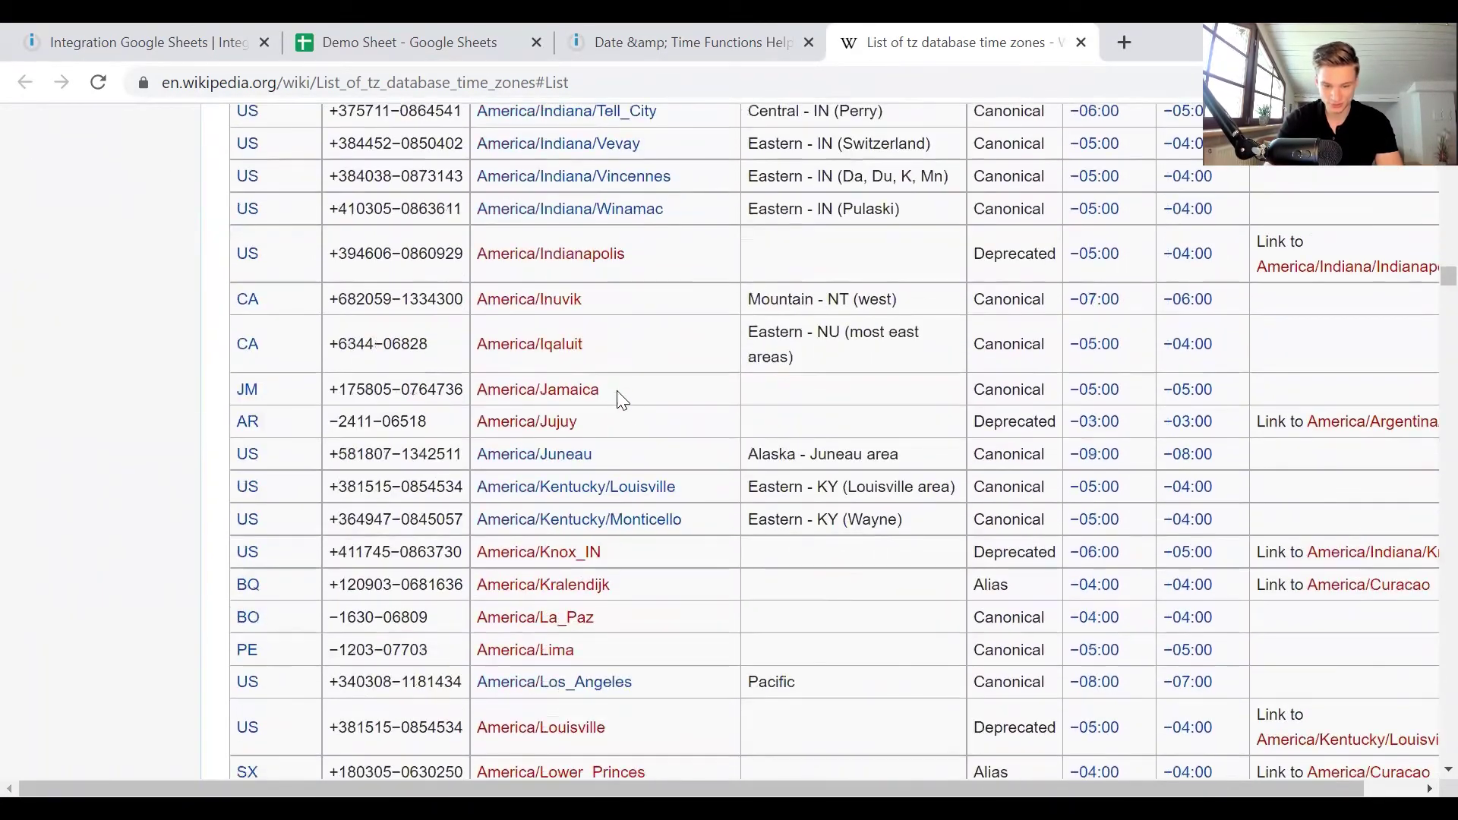
{"action": "left_click_drag", "start_coordinate": [642, 403], "coordinate": [501, 391]}
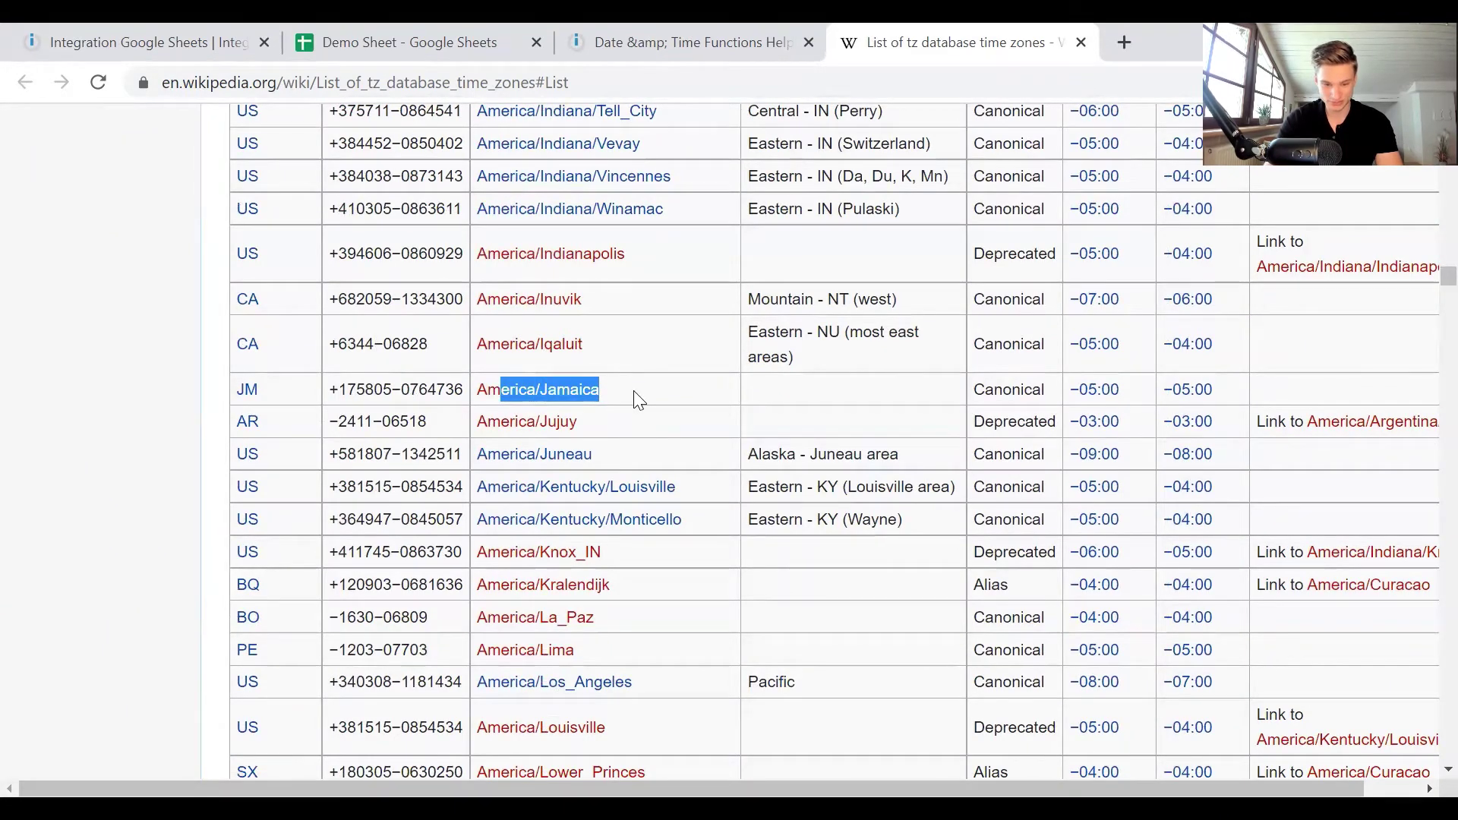
Step: Select and copy the Europe/Prague example from the date functions help page
{"action": "left_click", "coordinate": [632, 391]}
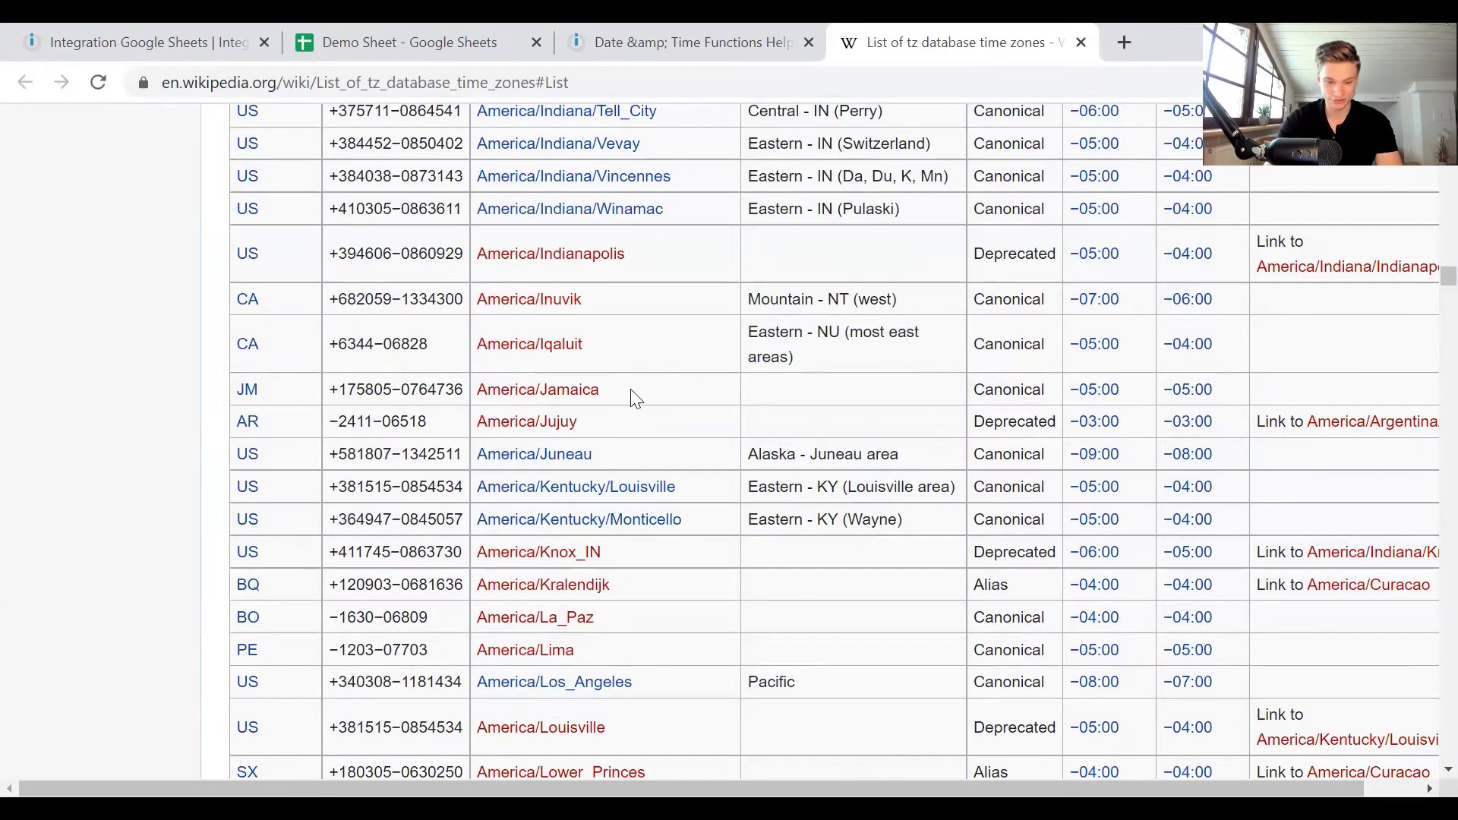
{"action": "left_click", "coordinate": [583, 56]}
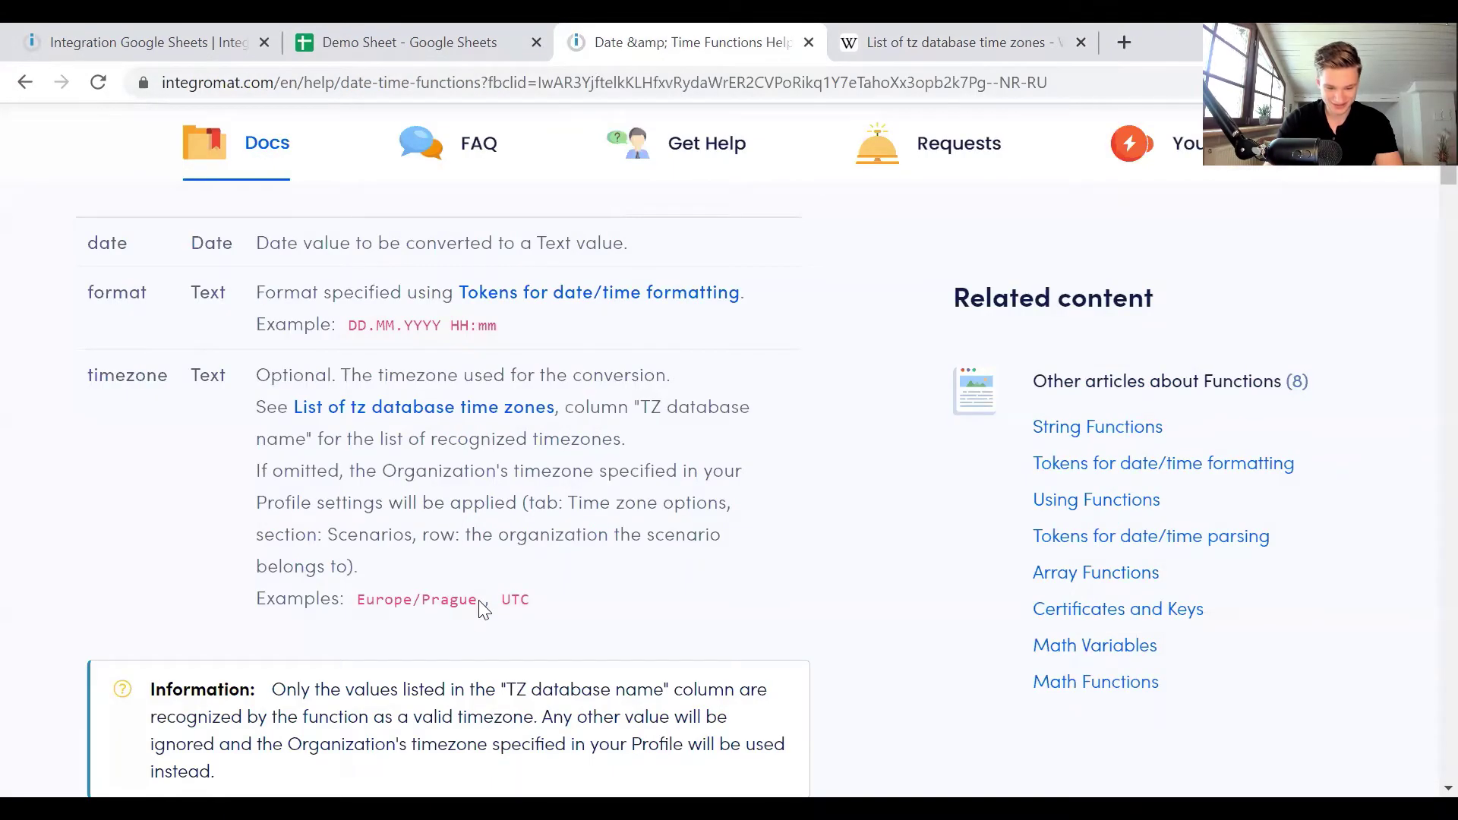
{"action": "left_click_drag", "start_coordinate": [480, 605], "coordinate": [361, 600]}
{"action": "key", "text": "ctrl+c"}
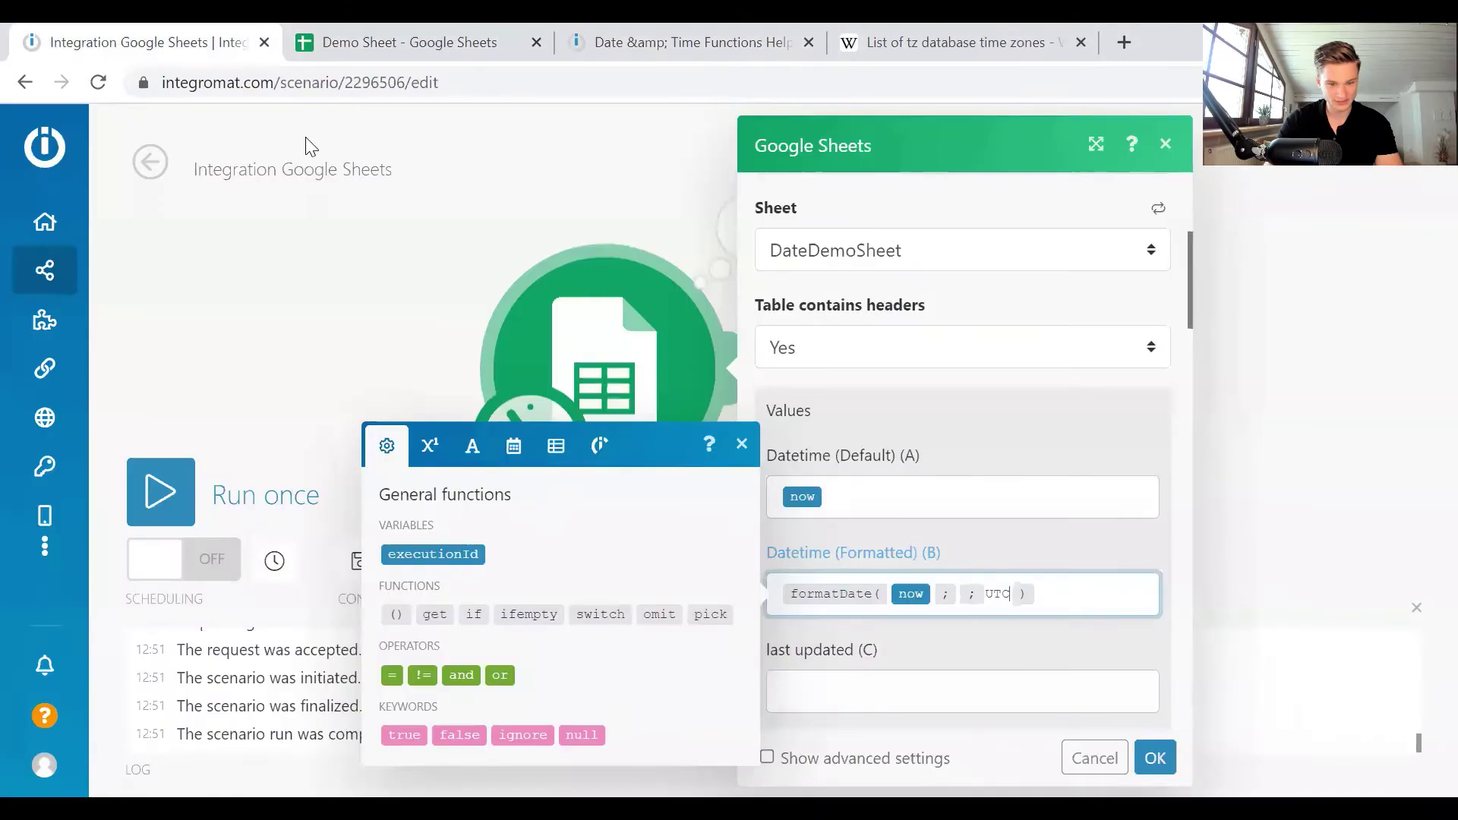
Step: Change formatDate(now; ; UTC) to formatDate(now; ; Europe/Prague), save the module, and run the scenario again
{"action": "key", "text": "ctrl+1"}
{"action": "double_click", "coordinate": [1001, 594]}
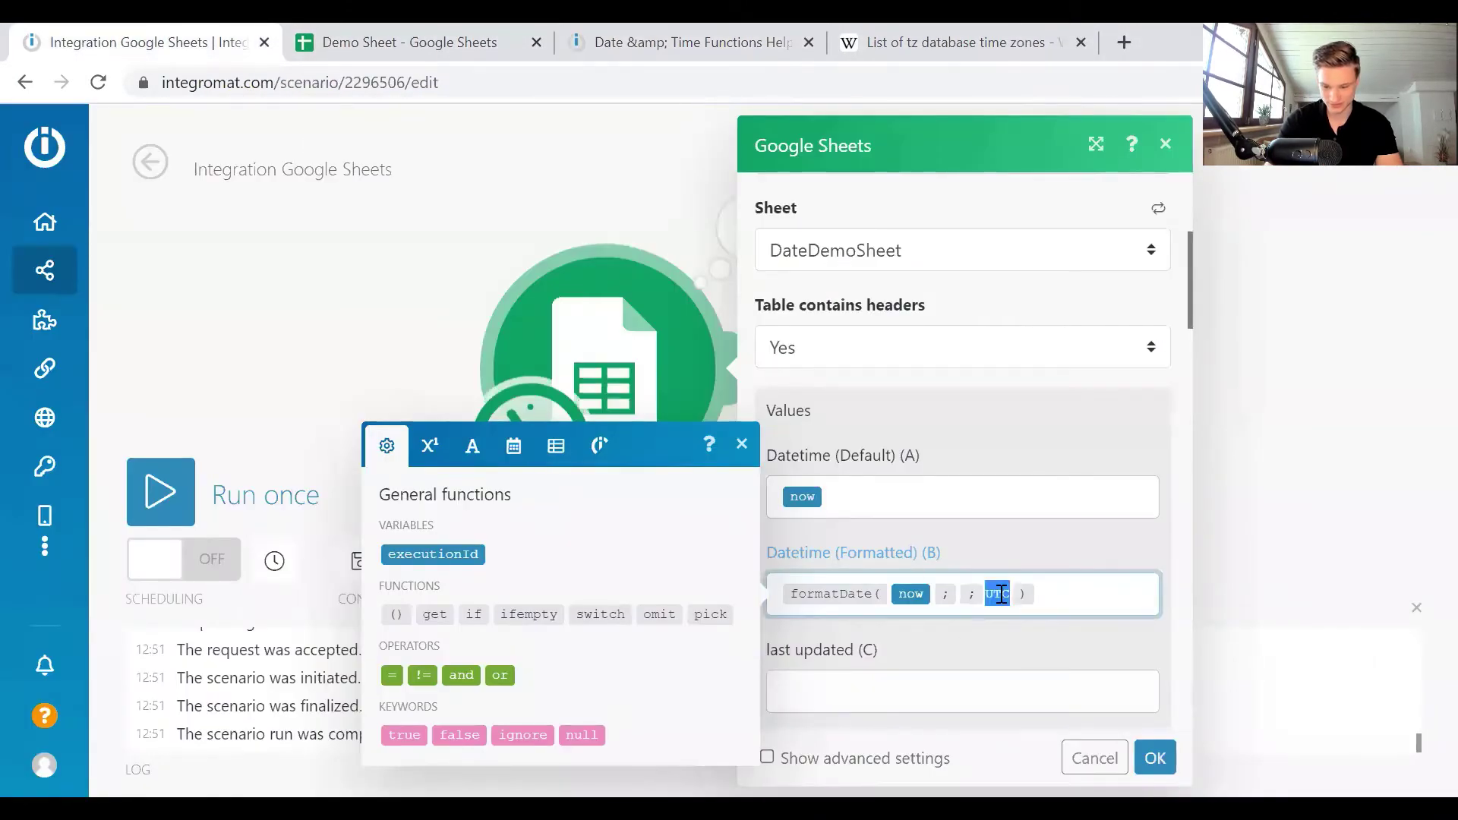
{"action": "key", "text": "ctrl+v"}
{"action": "left_click_drag", "start_coordinate": [1140, 595], "coordinate": [1056, 592]}
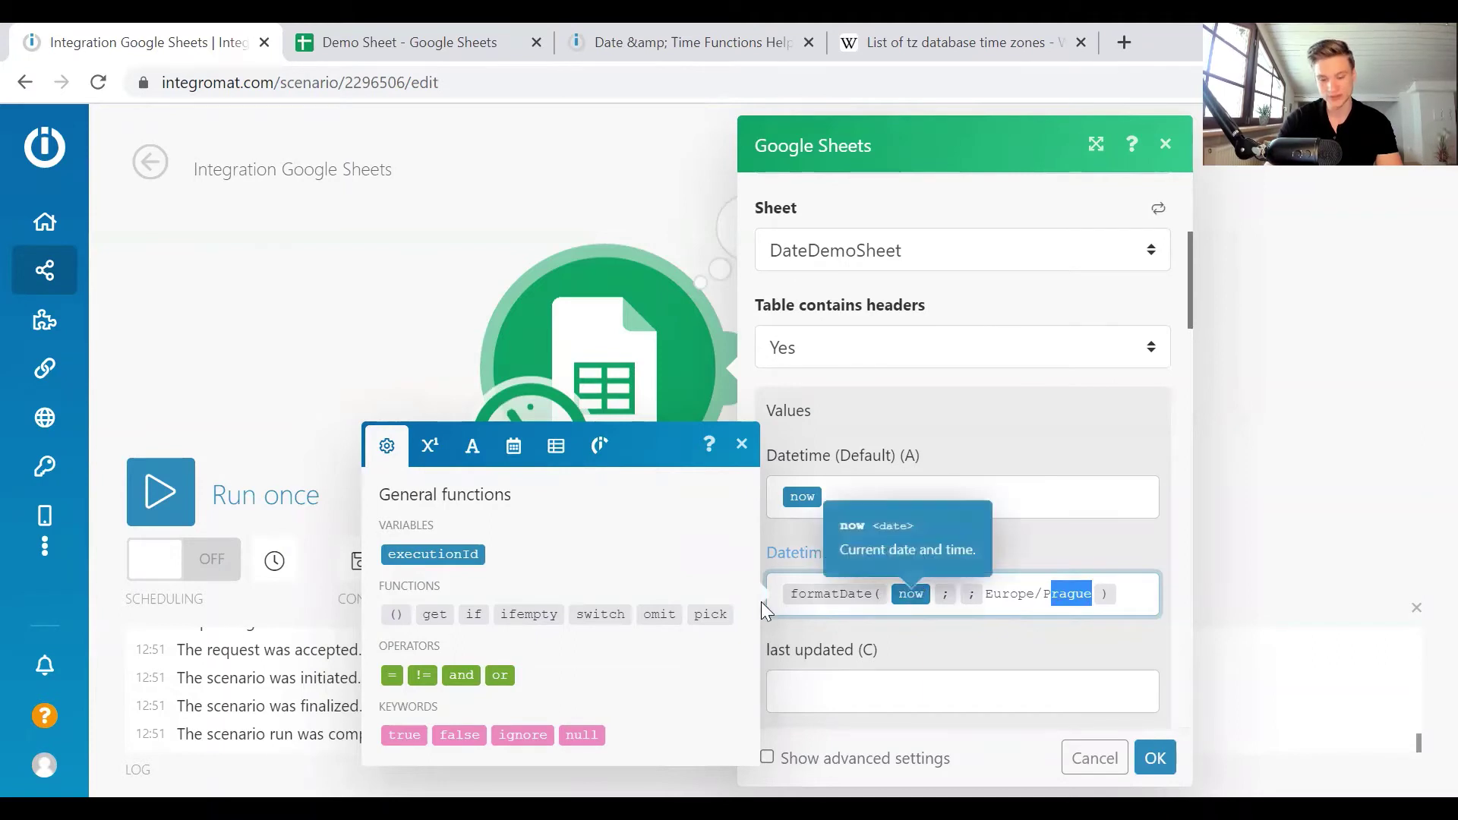
{"action": "double_click", "coordinate": [1067, 594]}
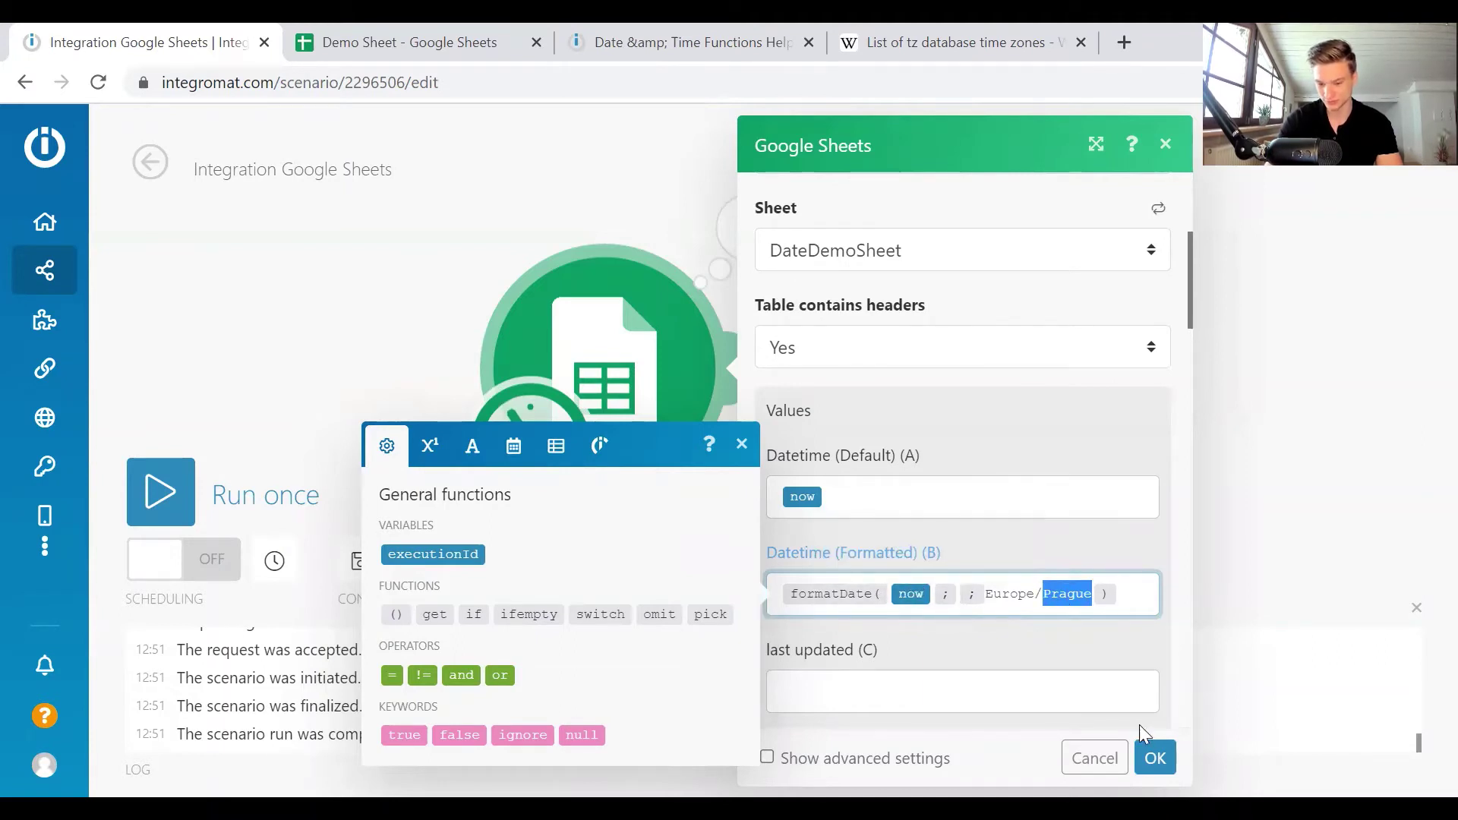
{"action": "left_click", "coordinate": [1148, 756]}
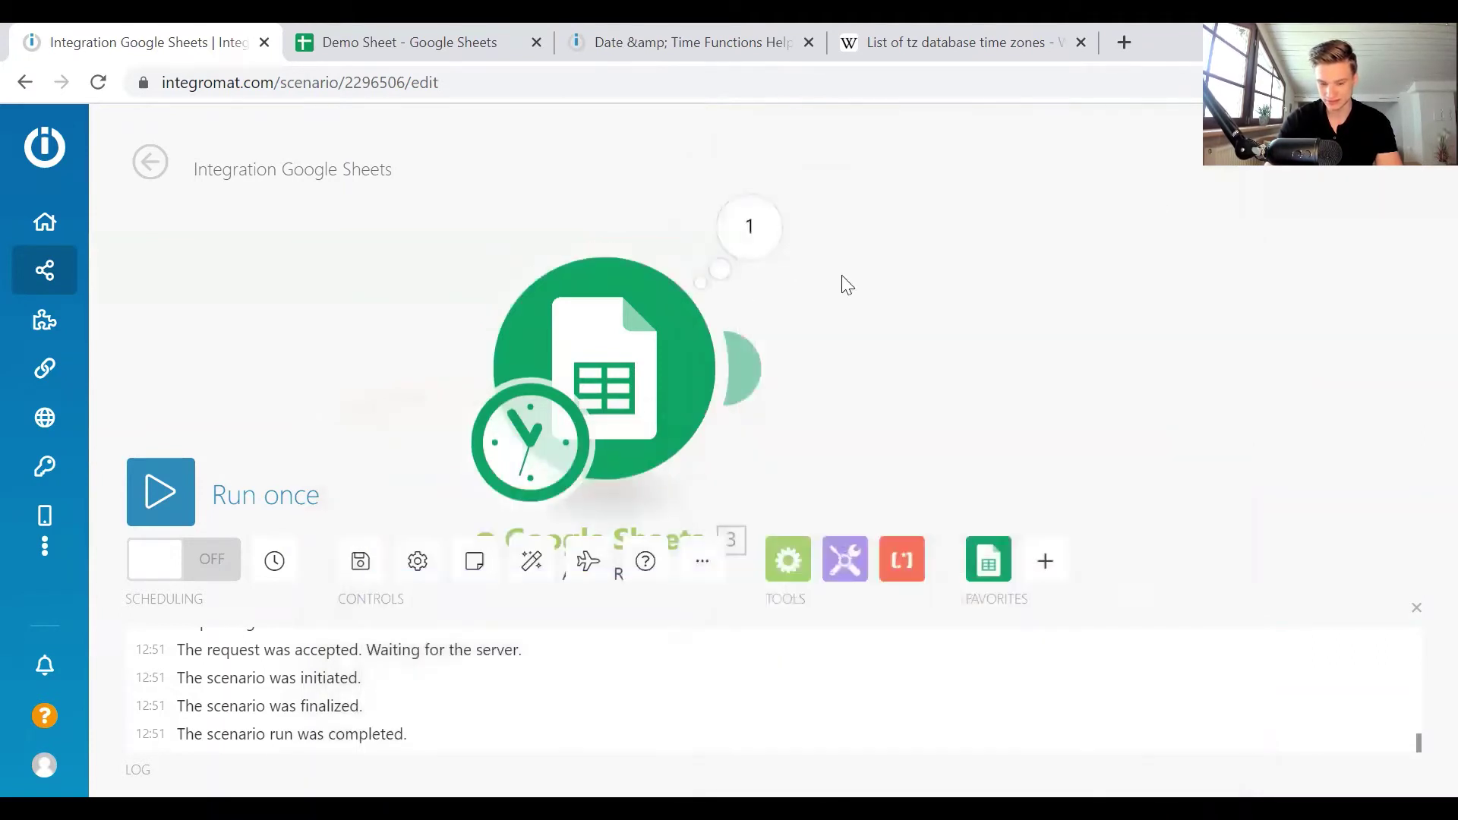
{"action": "left_click", "coordinate": [270, 490]}
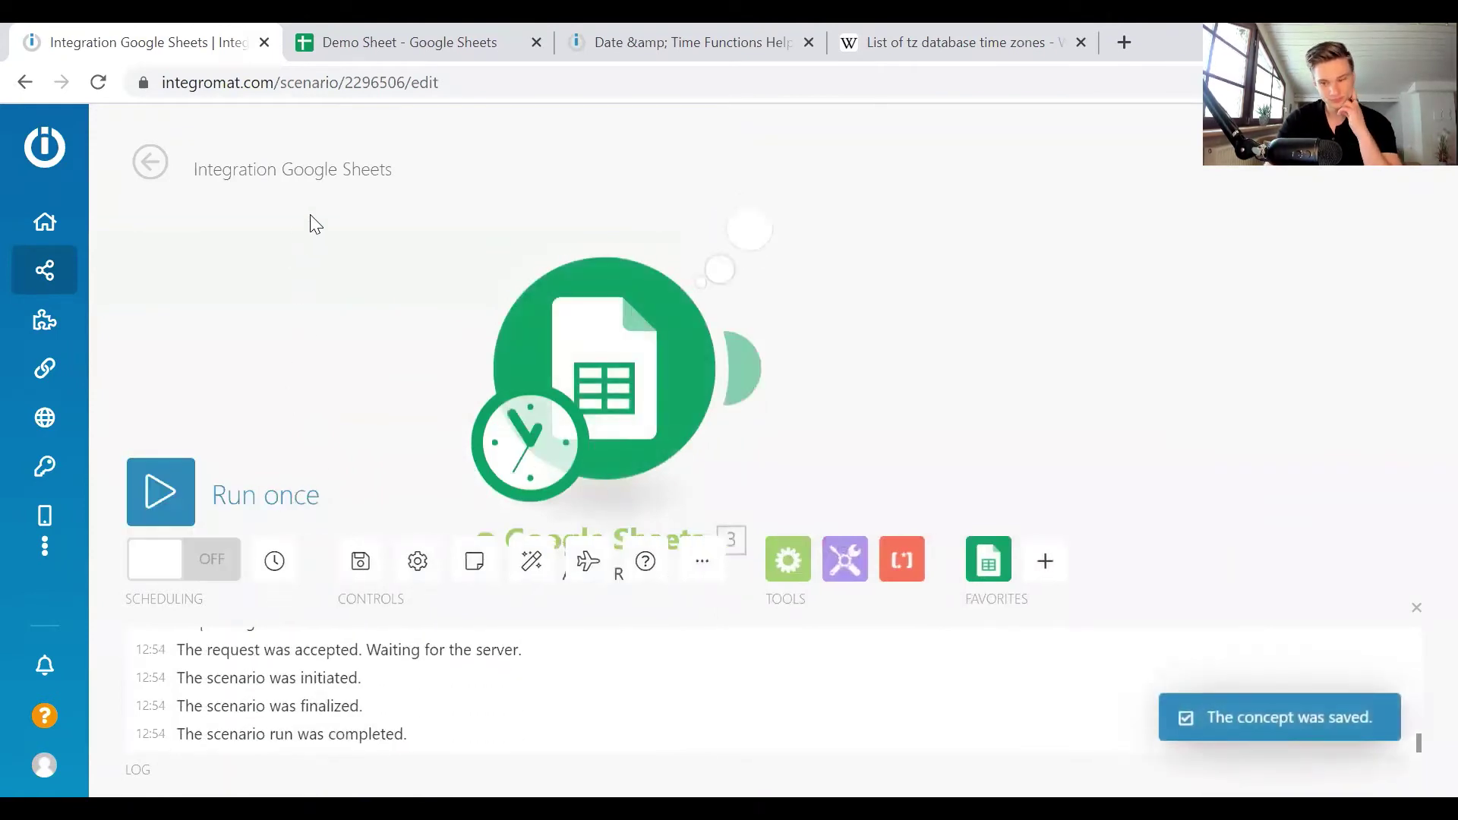
Step: Compare row 4 timestamps: A4 10:54:33.632Z versus B4 12:54:33.632+02:00
{"action": "left_click", "coordinate": [391, 57]}
{"action": "left_click", "coordinate": [529, 523]}
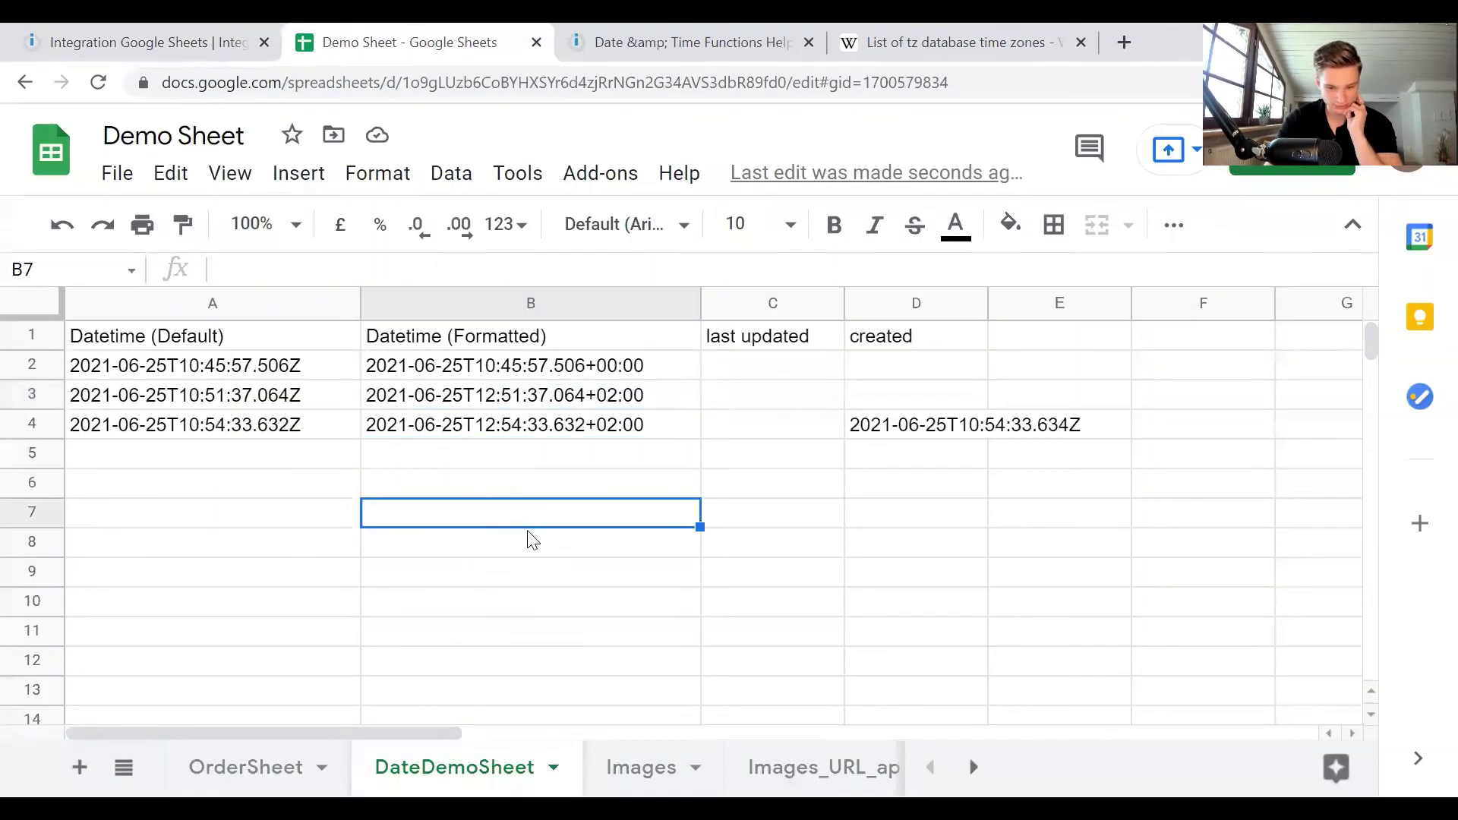
{"action": "left_click", "coordinate": [239, 427]}
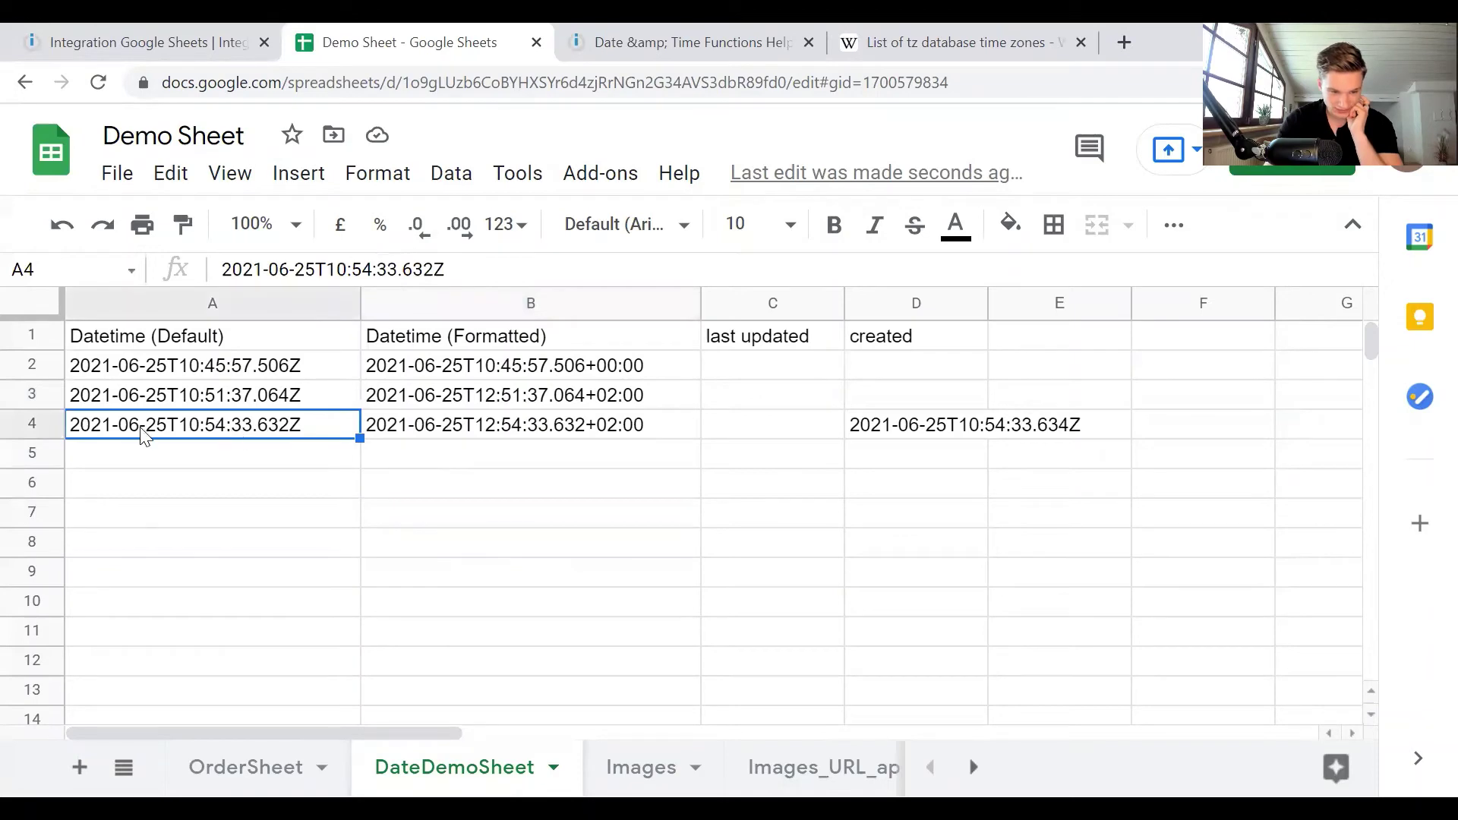
{"action": "left_click", "coordinate": [167, 334]}
{"action": "left_click", "coordinate": [203, 425]}
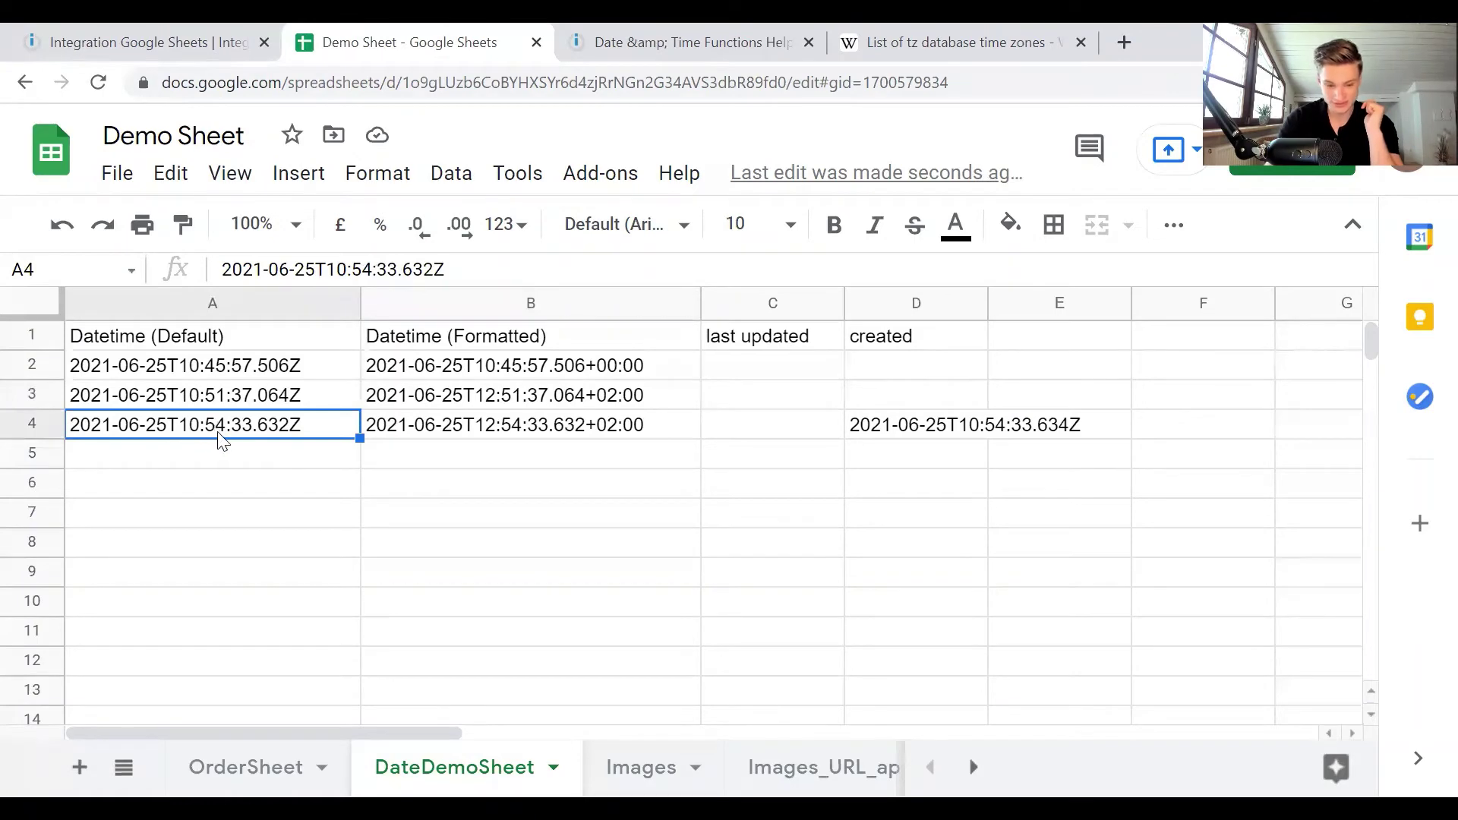
{"action": "left_click", "coordinate": [527, 430]}
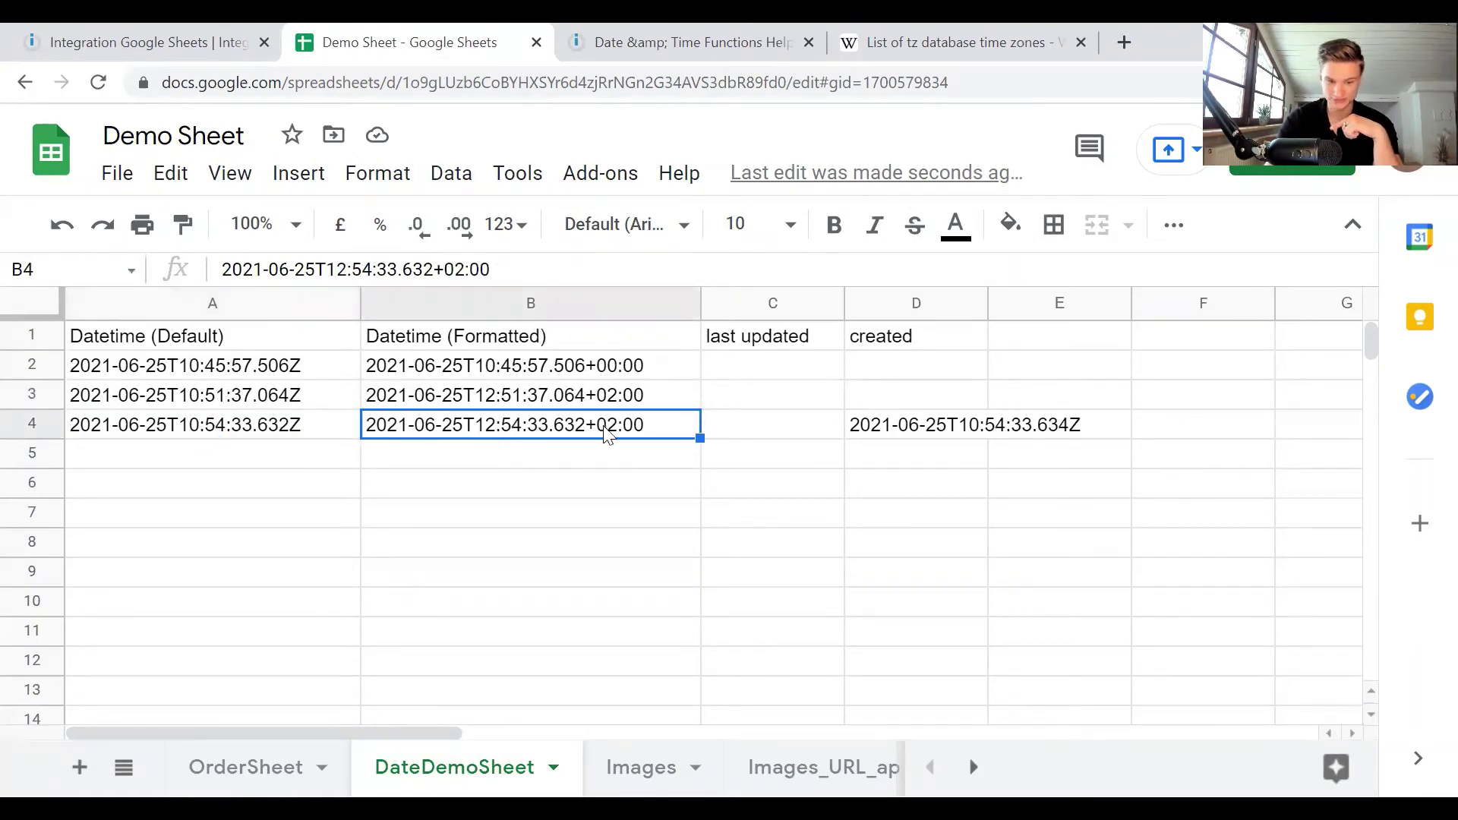
Step: Reopen the Google Sheets module and inspect B's formatDate(now; ; Europe/Prague) value
{"action": "left_click", "coordinate": [115, 50]}
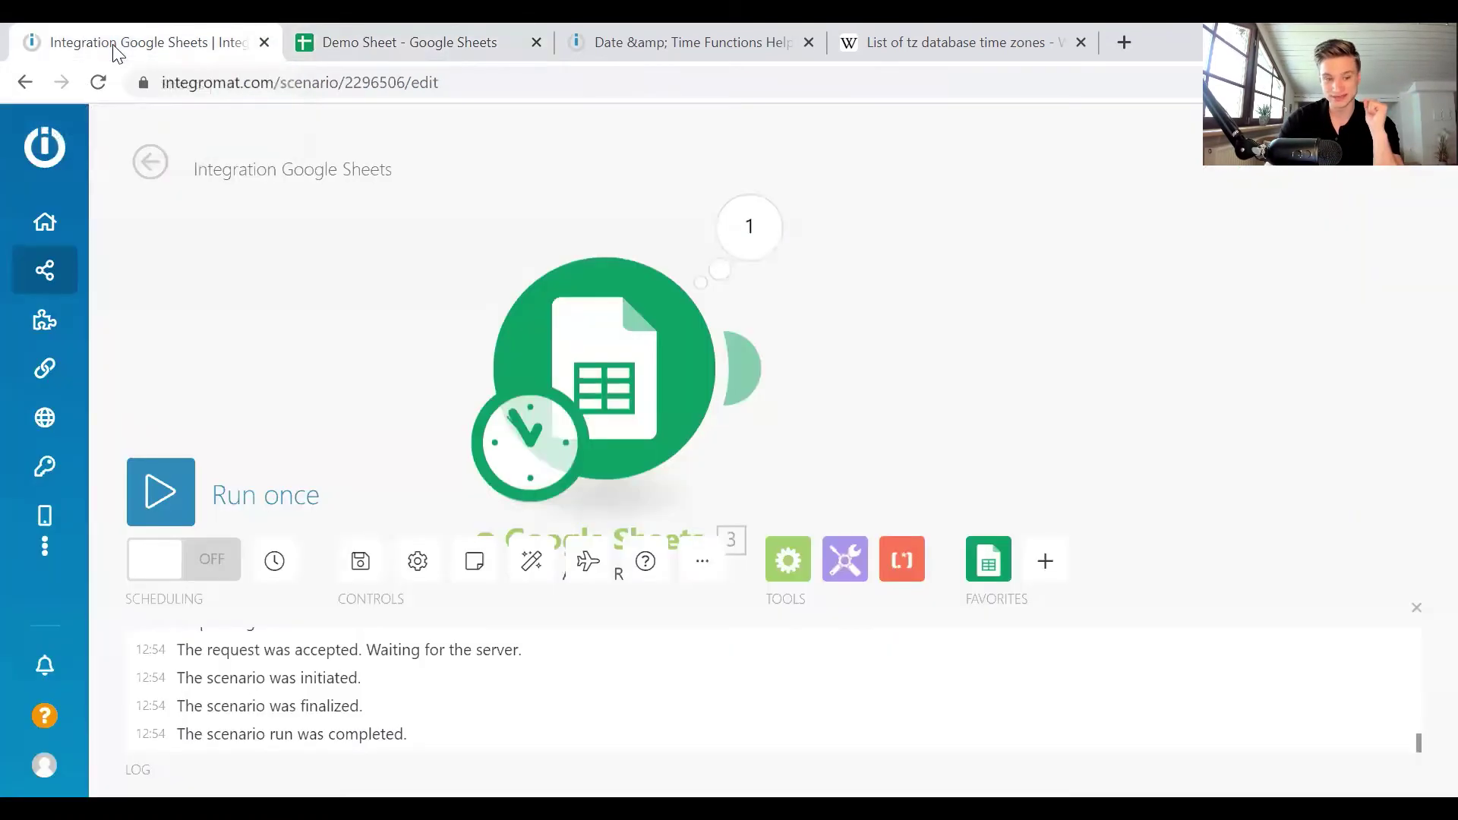
{"action": "left_click", "coordinate": [632, 369]}
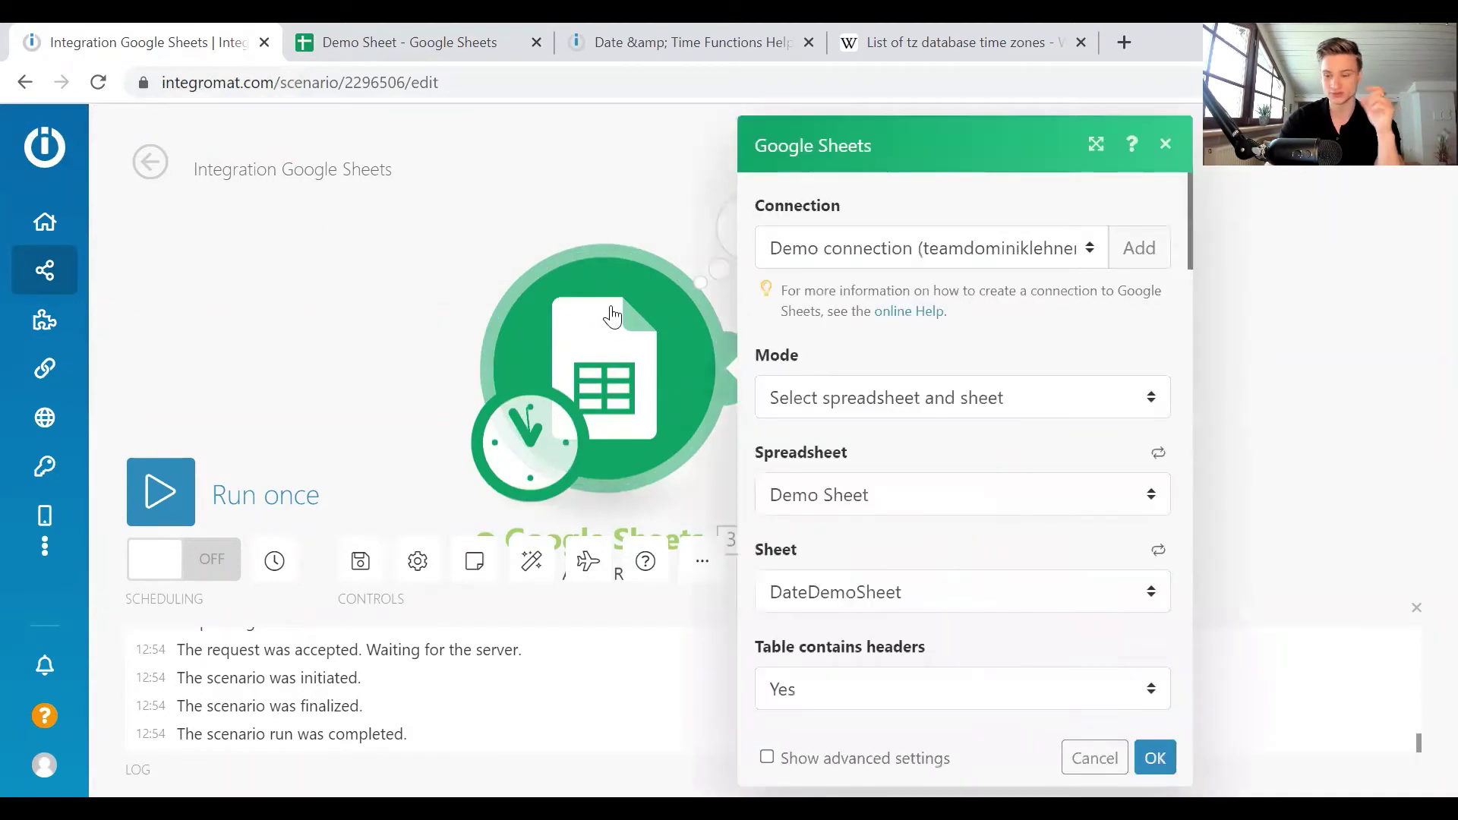
{"action": "scroll", "coordinate": [889, 410], "scroll_direction": "down", "scroll_amount": 6}
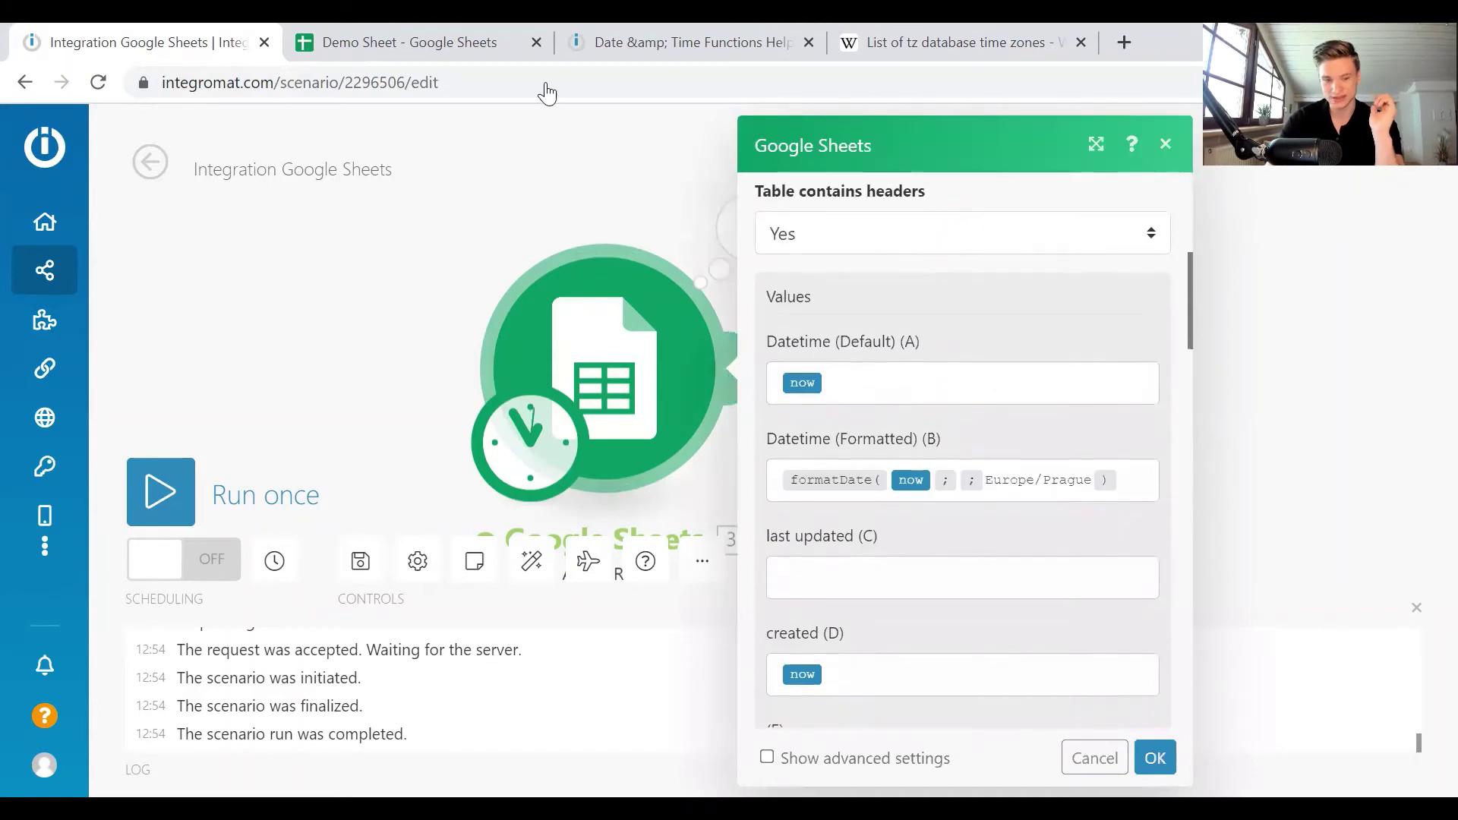
{"action": "left_click_drag", "start_coordinate": [1137, 482], "coordinate": [782, 467]}
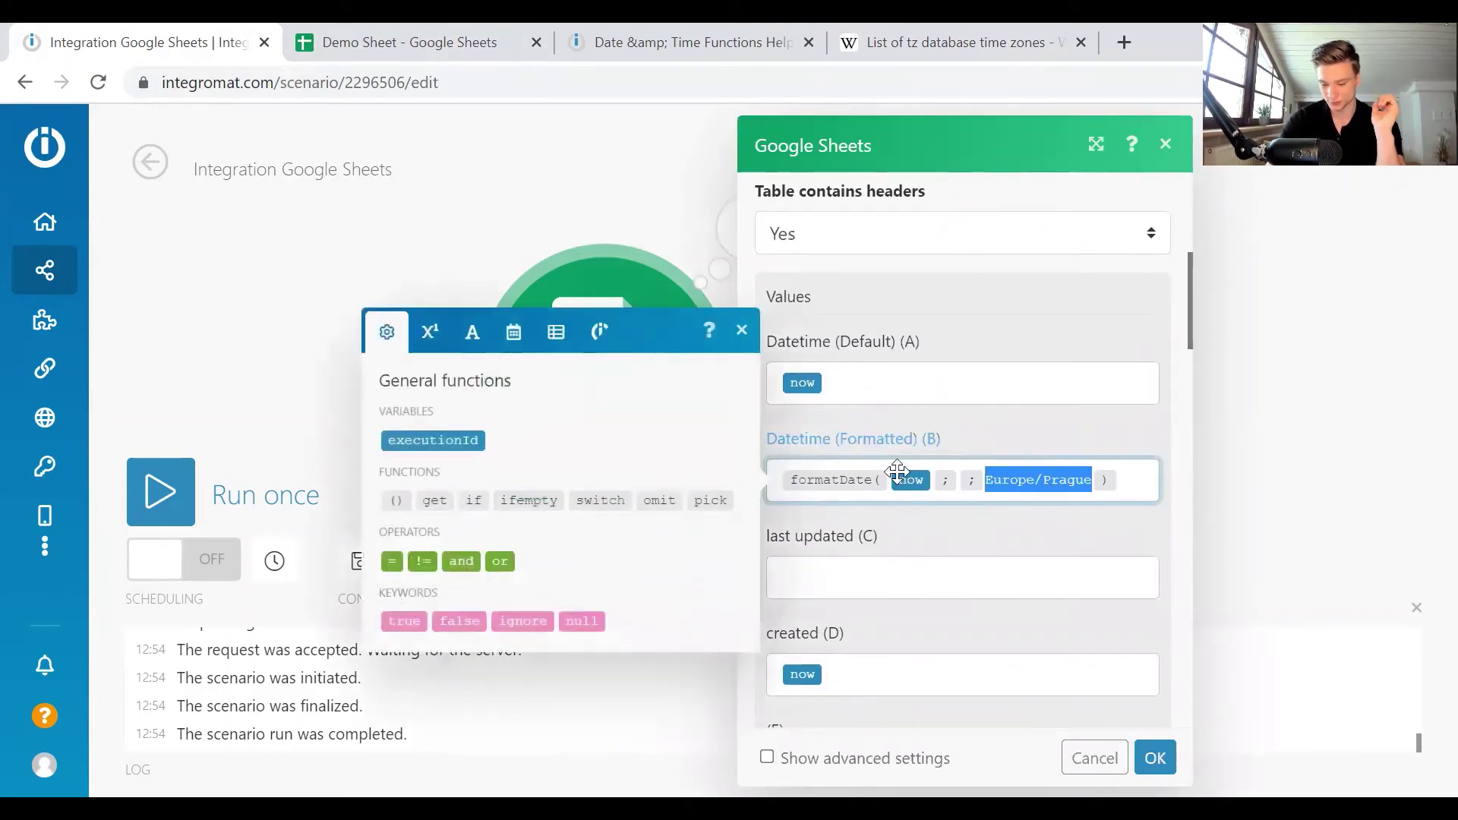
{"action": "left_click", "coordinate": [1140, 471]}
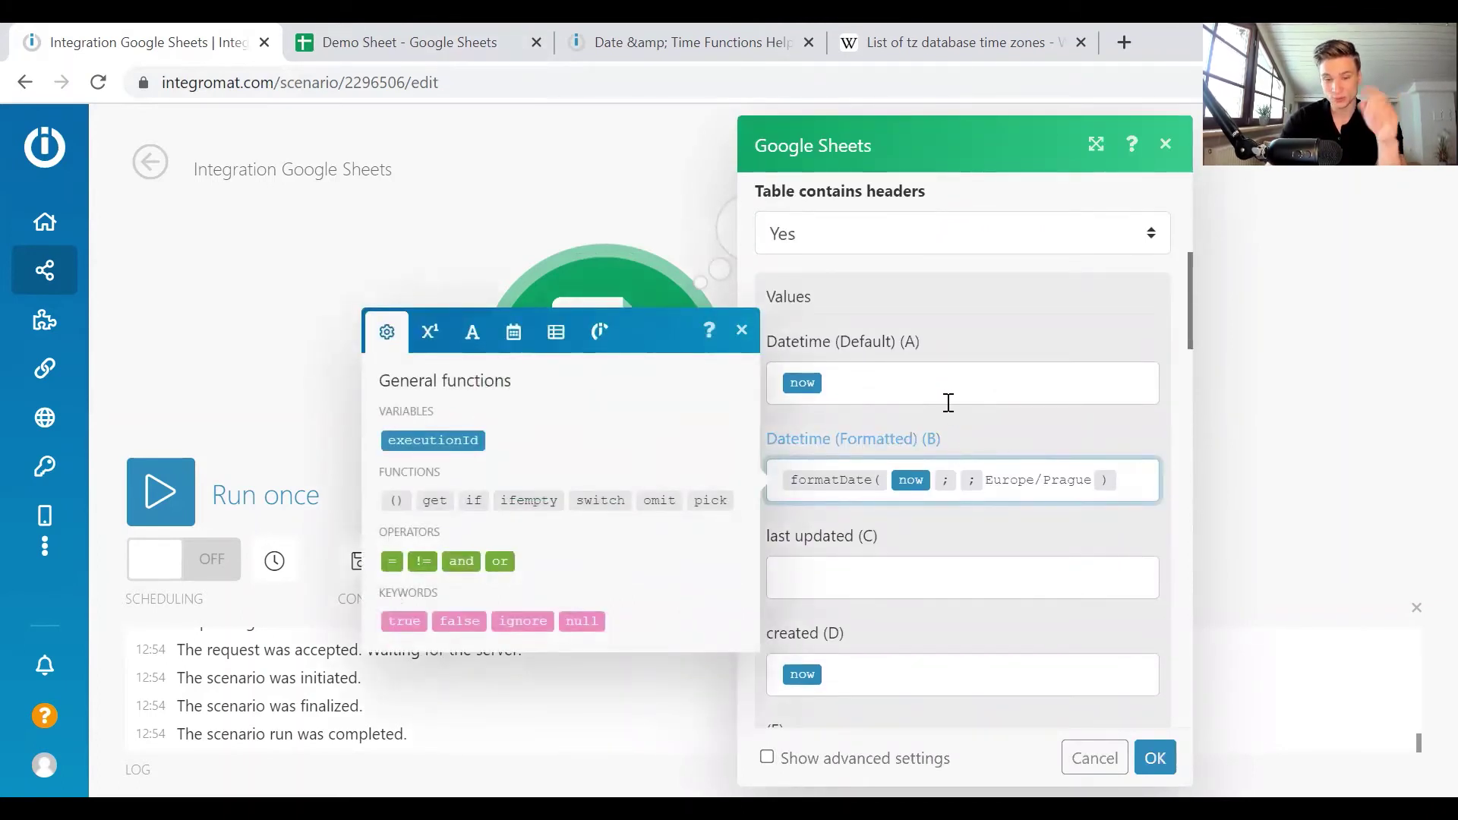
{"action": "left_click", "coordinate": [433, 59]}
{"action": "left_click", "coordinate": [589, 544]}
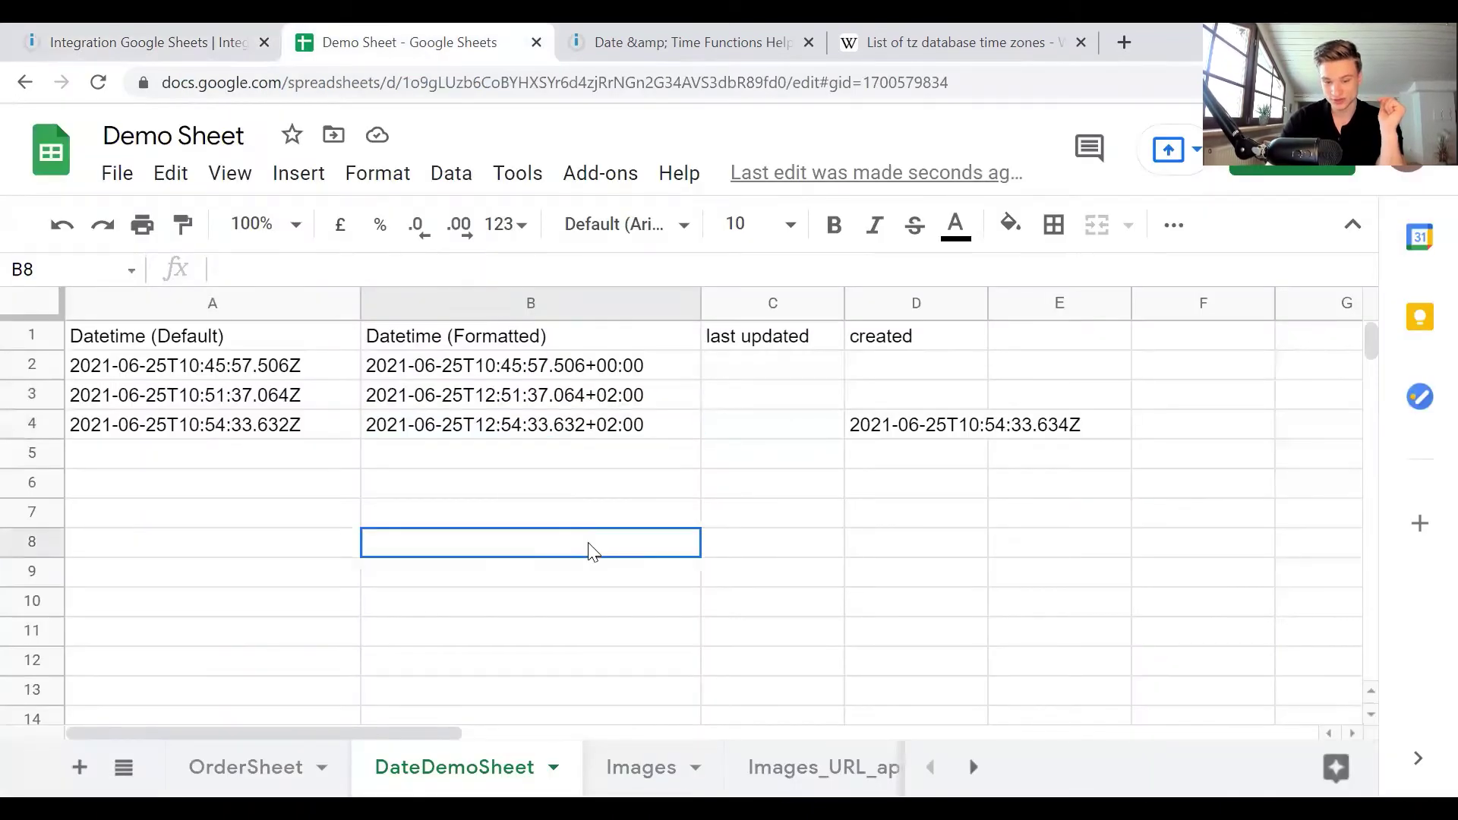
{"action": "left_click", "coordinate": [577, 399]}
{"action": "left_click_drag", "start_coordinate": [577, 372], "coordinate": [615, 590]}
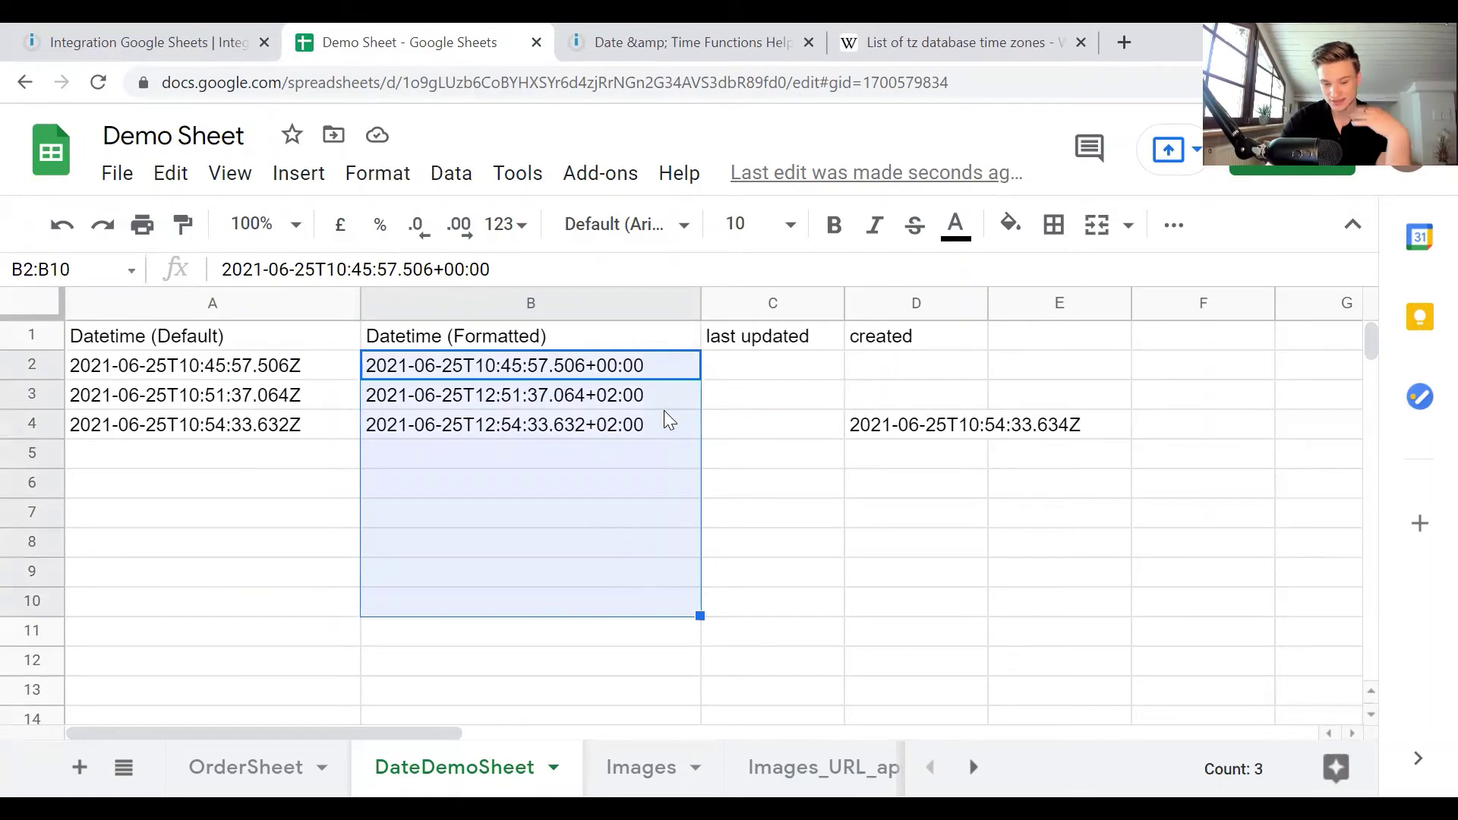
{"action": "left_click", "coordinate": [586, 461]}
{"action": "left_click_drag", "start_coordinate": [592, 373], "coordinate": [596, 430]}
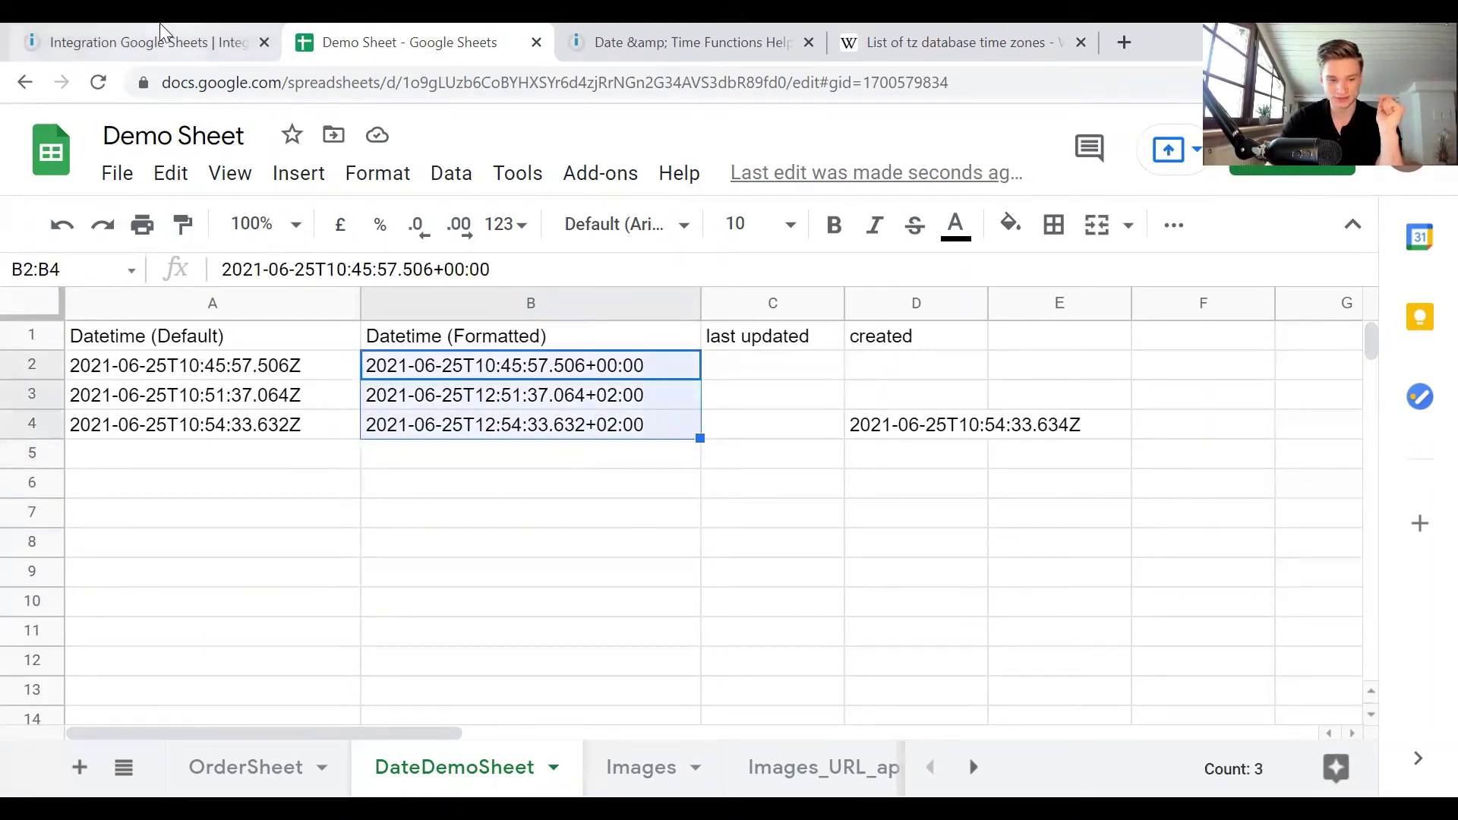
{"action": "left_click", "coordinate": [144, 42]}
{"action": "key", "text": "ctrl+Tab"}
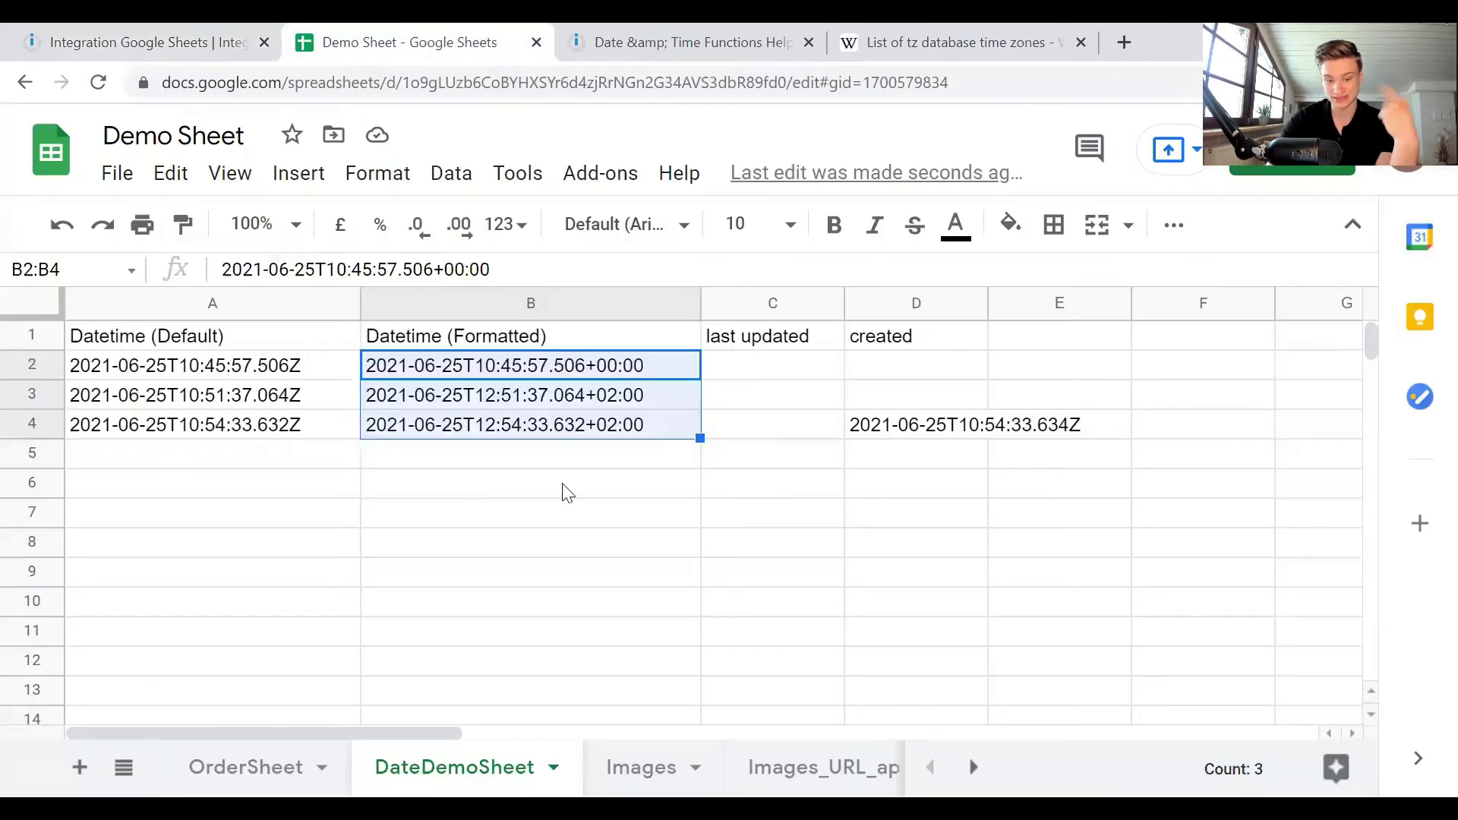
{"action": "left_click", "coordinate": [565, 394]}
{"action": "left_click", "coordinate": [547, 368]}
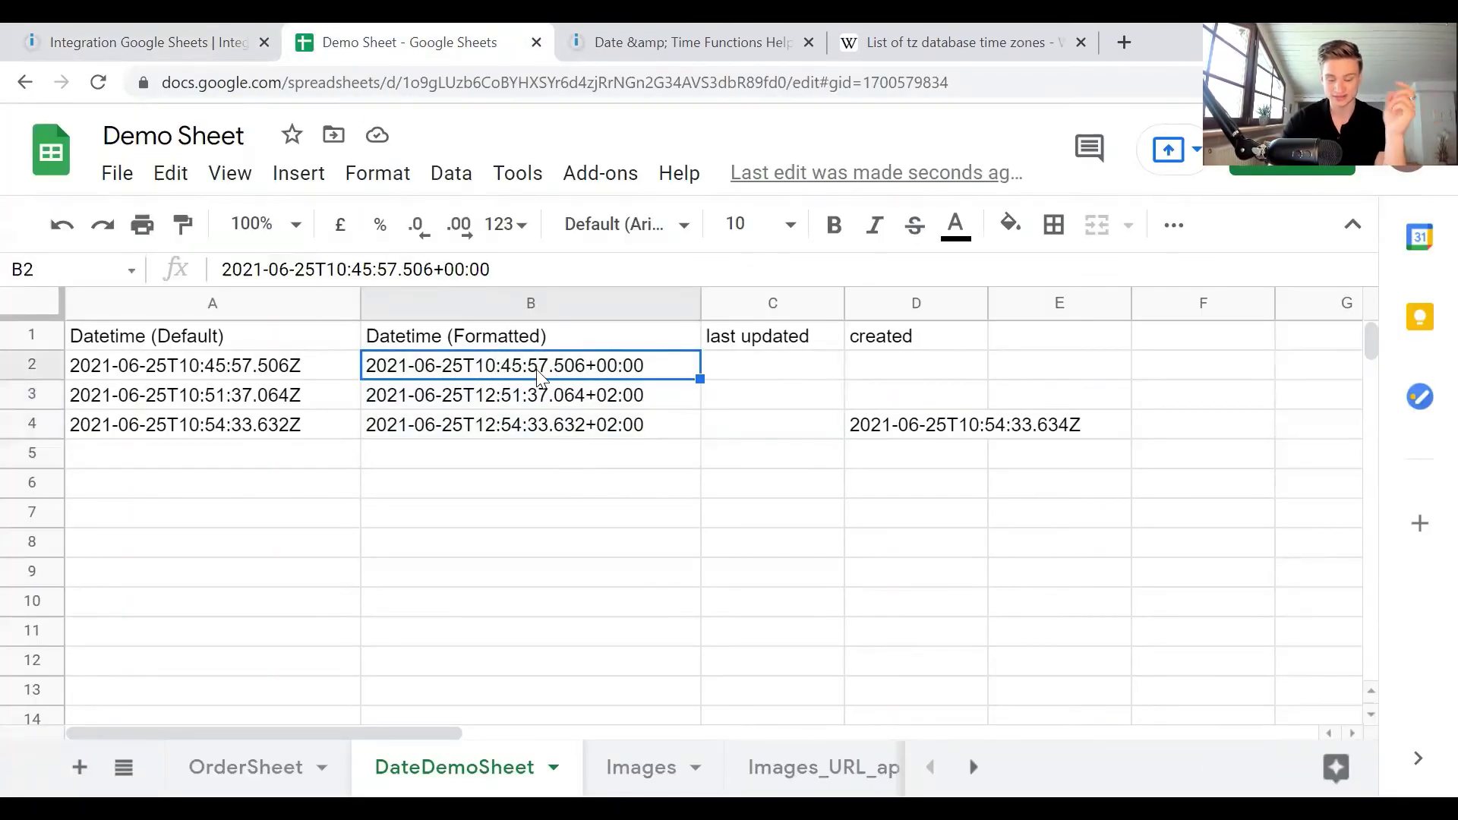
{"action": "left_click", "coordinate": [573, 397]}
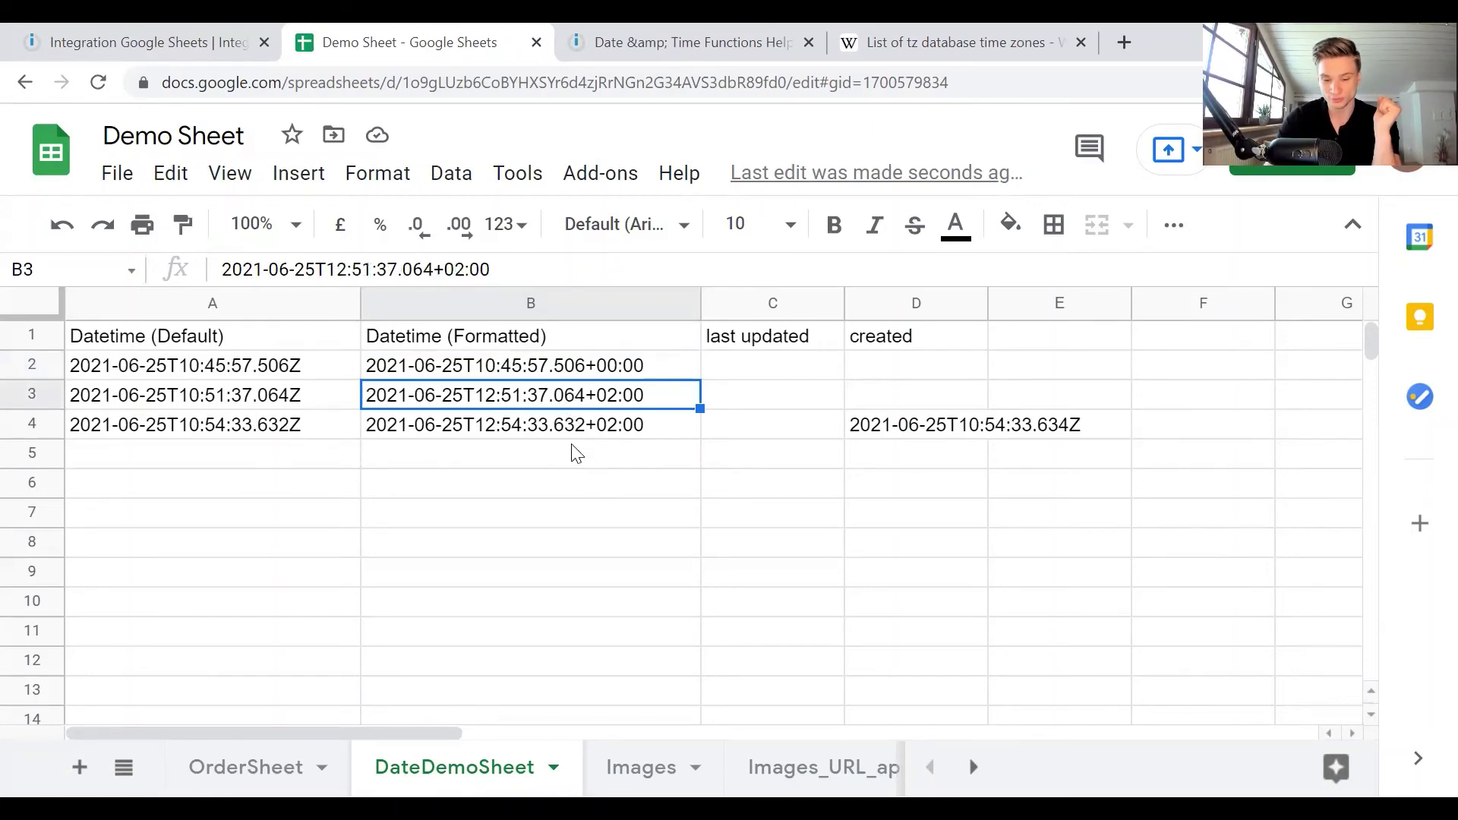
{"action": "left_click", "coordinate": [572, 455]}
{"action": "right_click", "coordinate": [573, 457]}
{"action": "scroll", "coordinate": [705, 463], "scroll_direction": "down", "scroll_amount": 5}
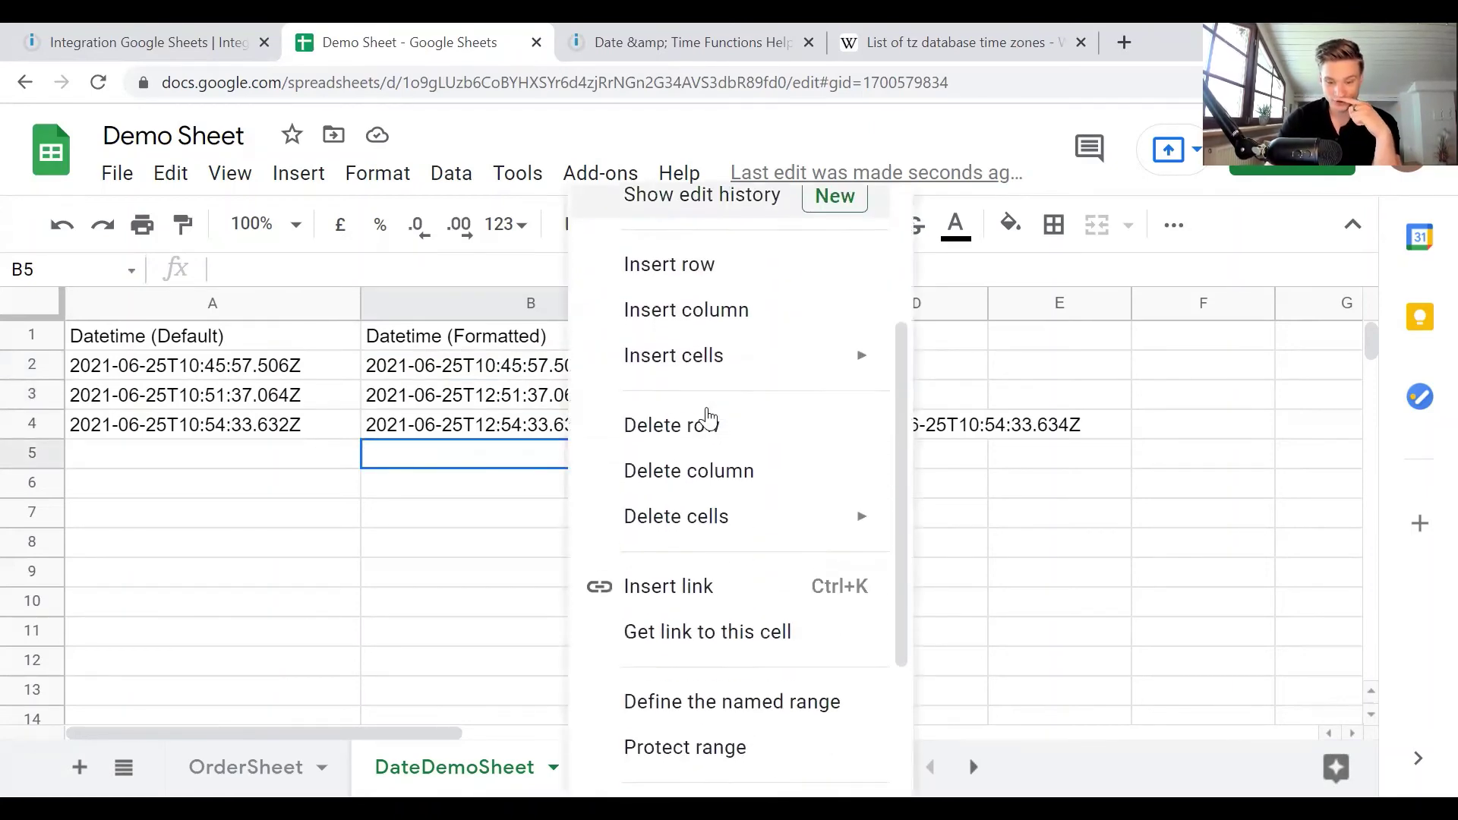
{"action": "left_click", "coordinate": [465, 609]}
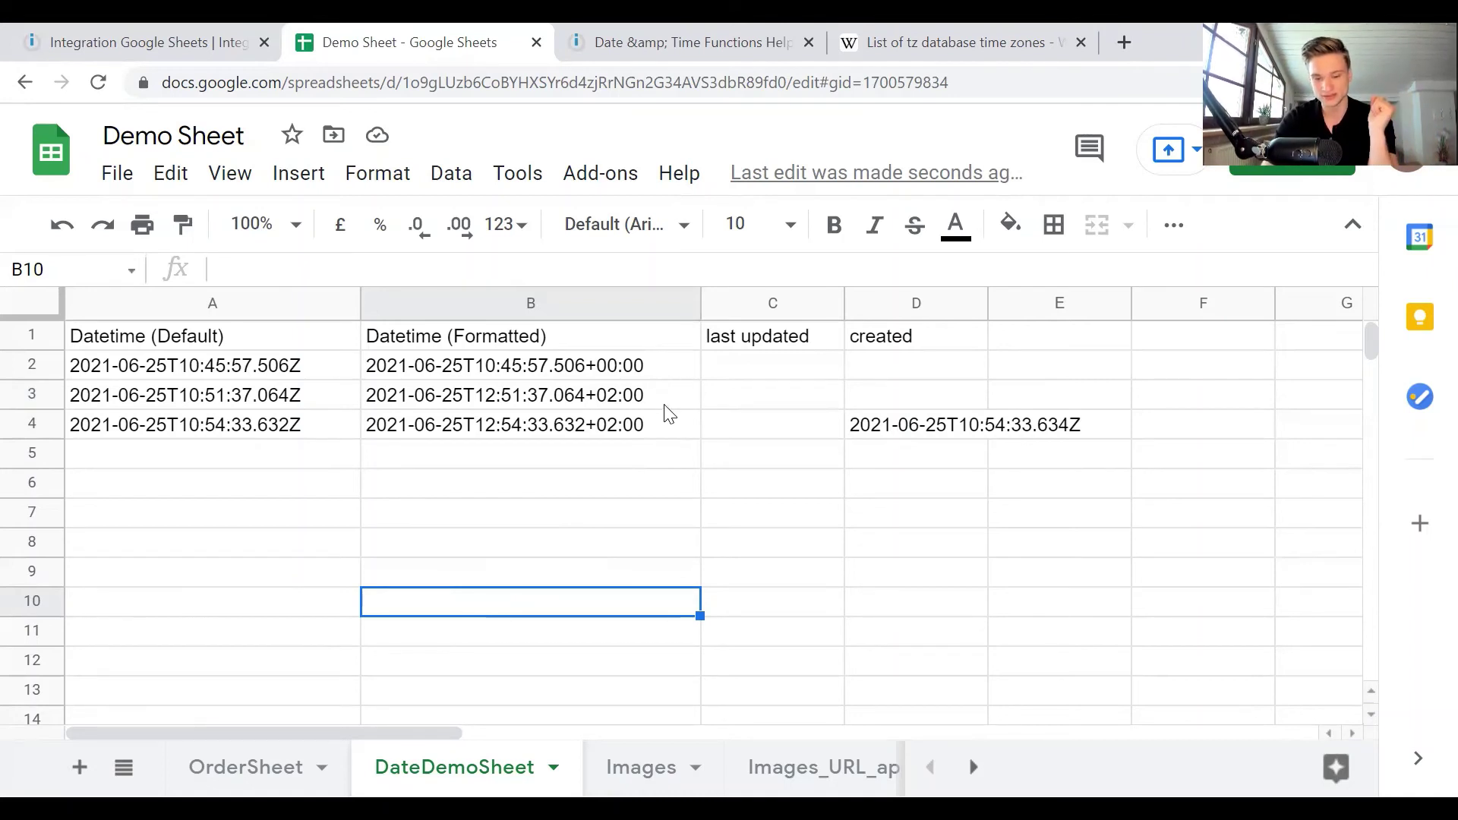
{"action": "left_click", "coordinate": [658, 432]}
{"action": "left_click_drag", "start_coordinate": [644, 374], "coordinate": [654, 693]}
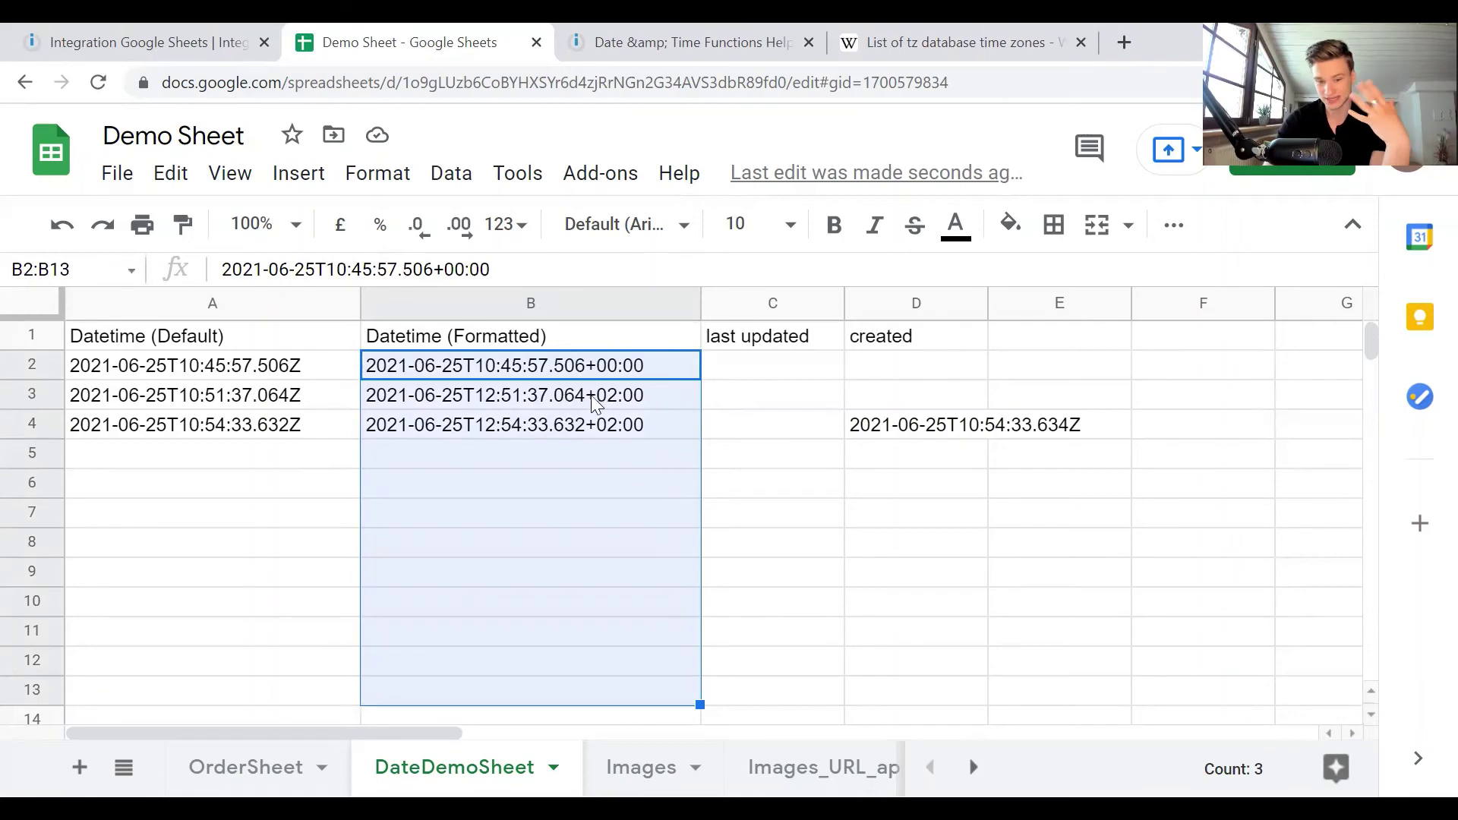
Step: Go back to the Integromat Google Sheets module settings with the Europe/Prague value
{"action": "left_click", "coordinate": [152, 42]}
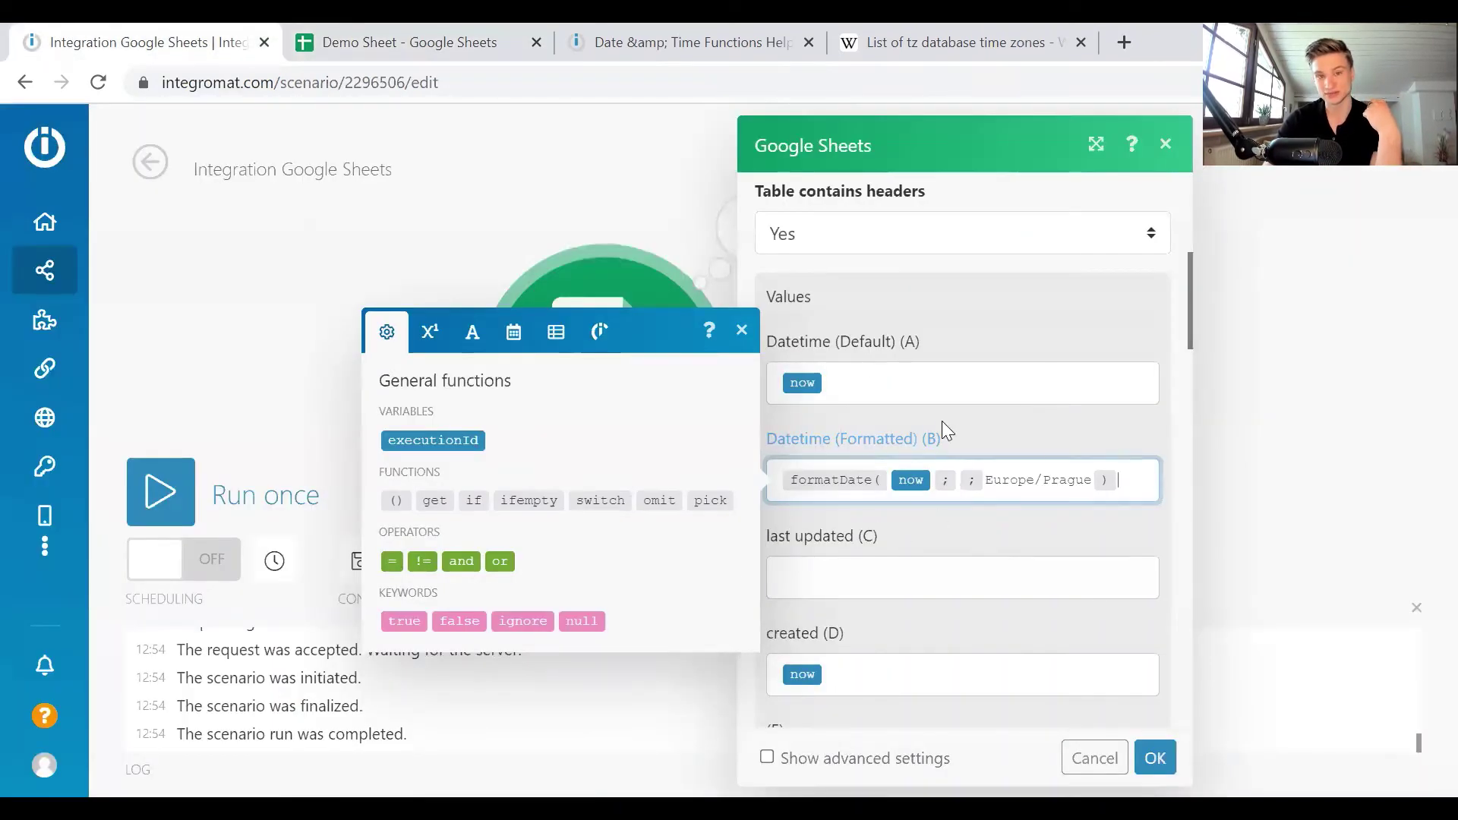